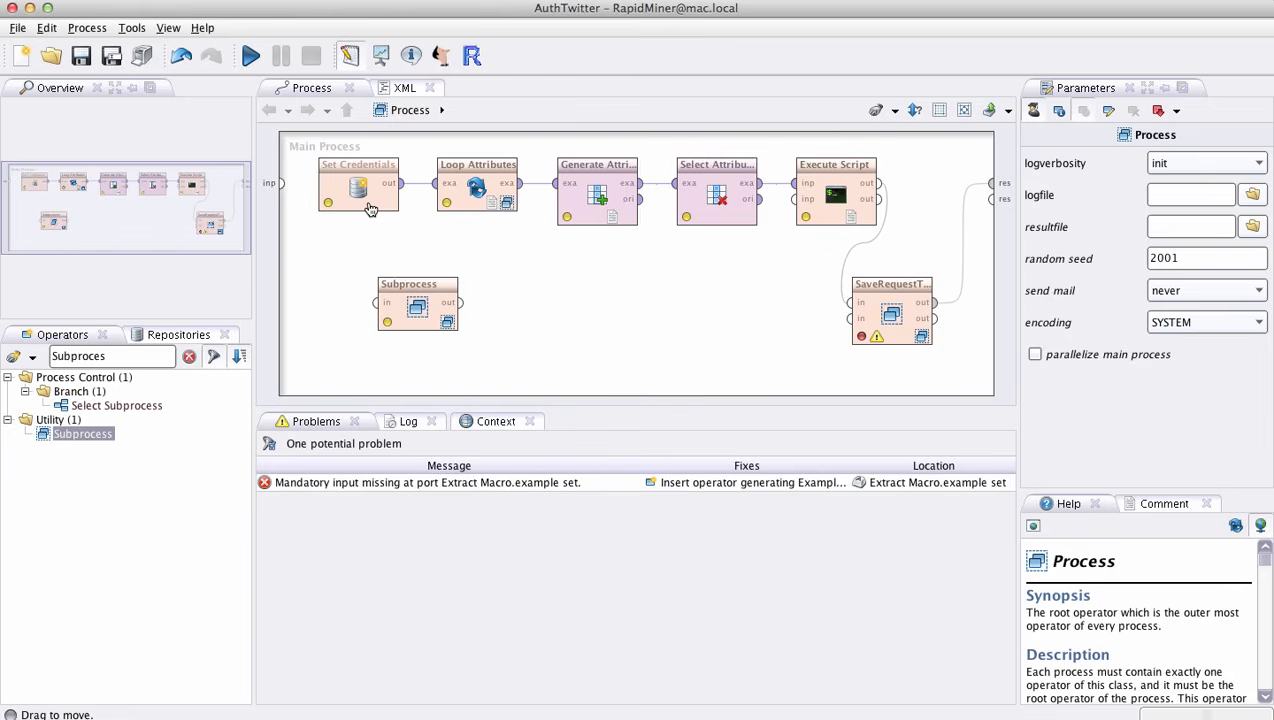
- Switch to Chrome and examine the example consumer key and consumer secret in Twitter's application-only authentication documentation
left_click(460, 712)
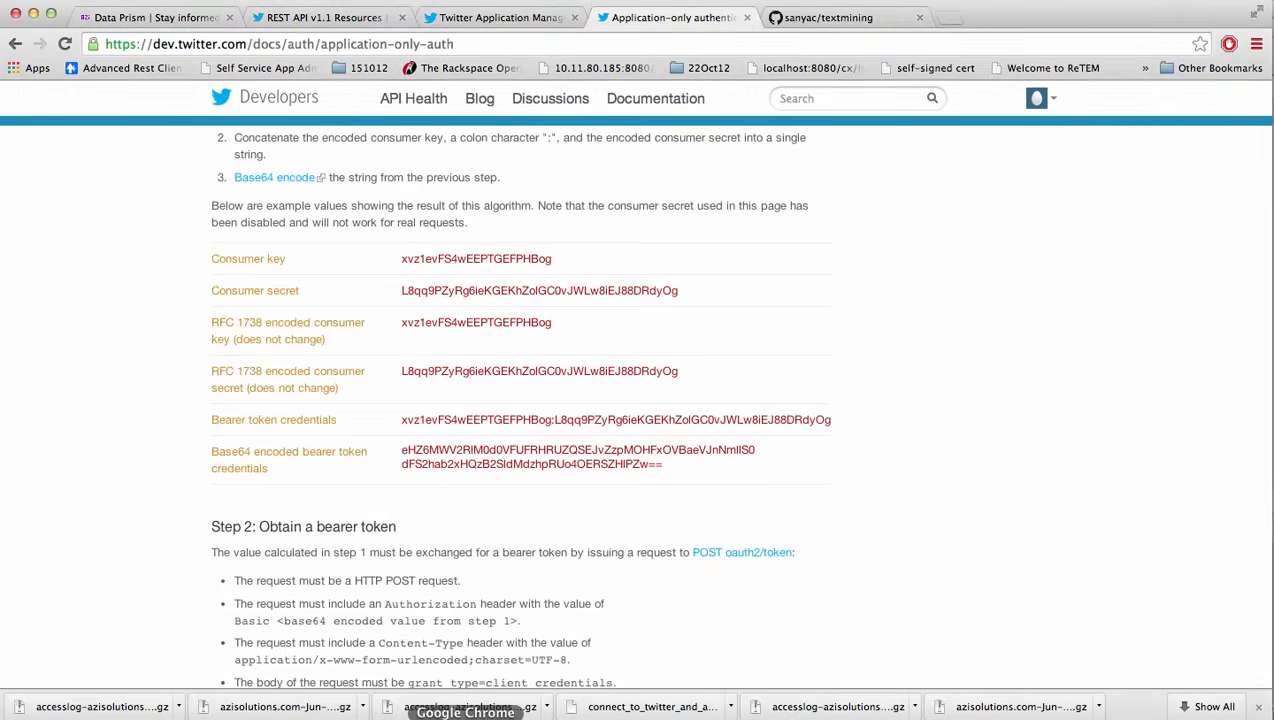
left_click_drag(395, 259, 572, 263)
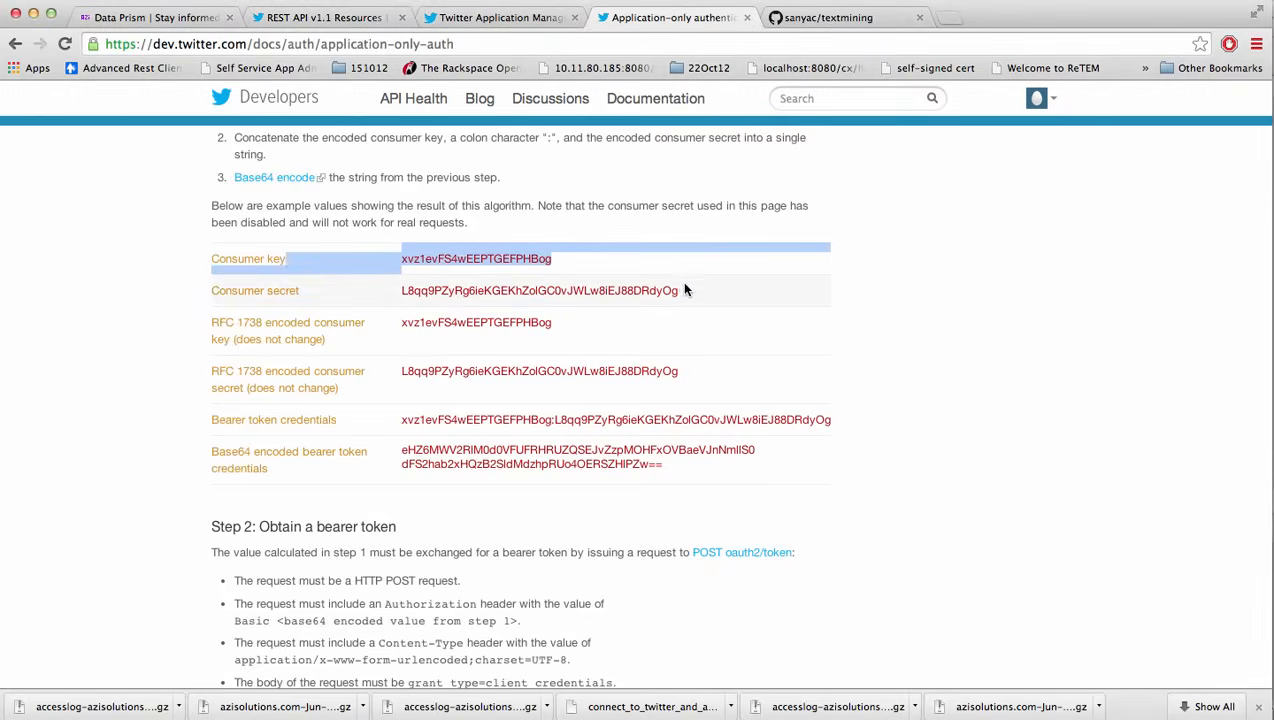
left_click_drag(682, 286, 395, 287)
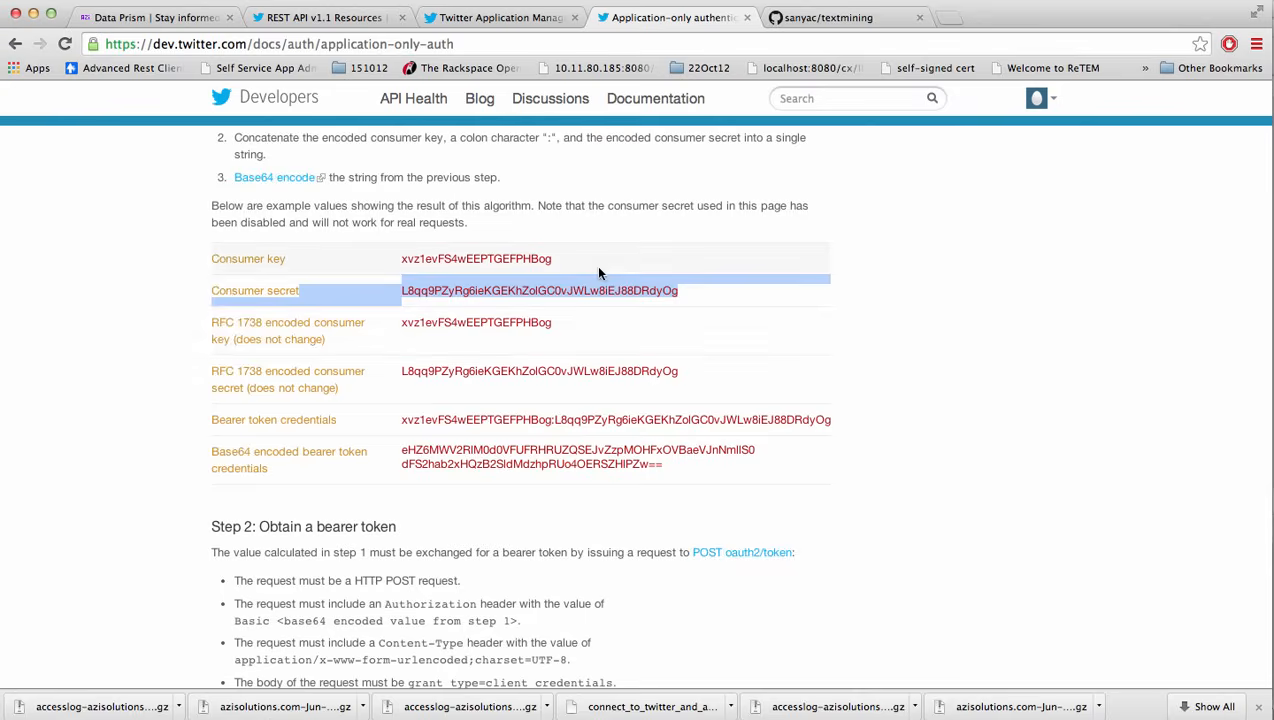
left_click(560, 264)
- Return to RapidMiner and replace the Subprocess operator filter with a search for Generate Data
left_click(735, 712)
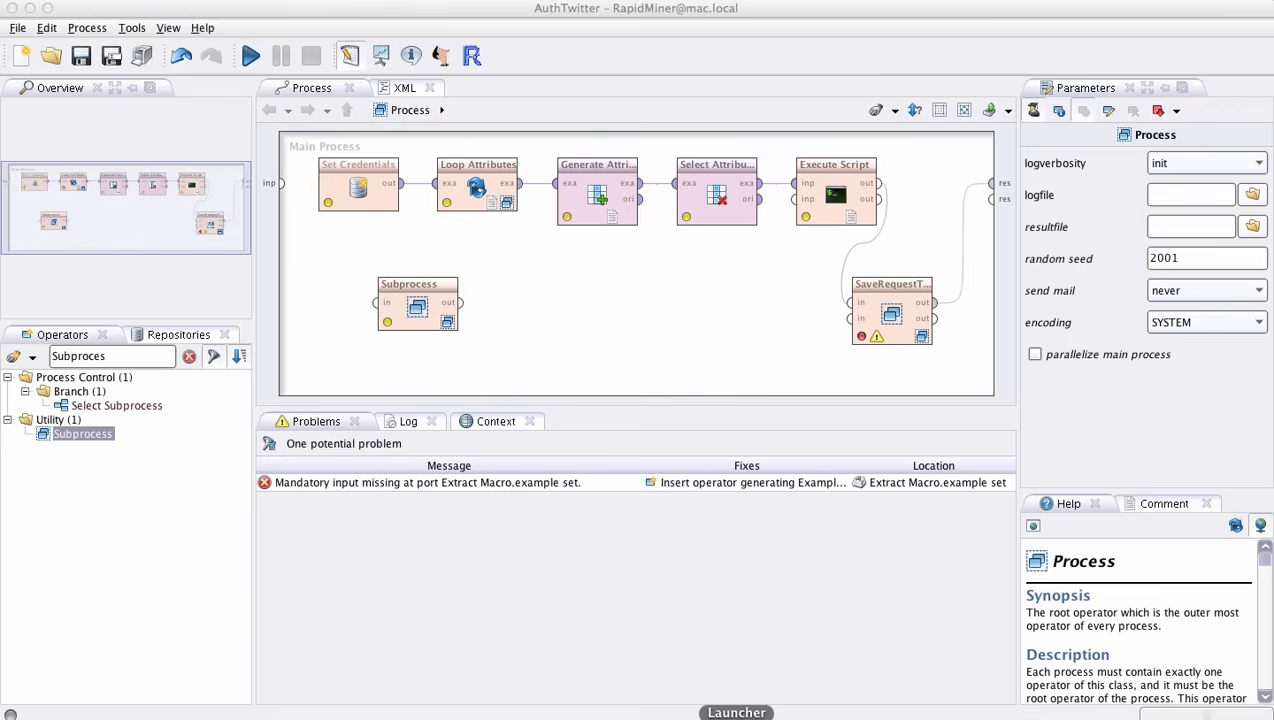
left_click(189, 356)
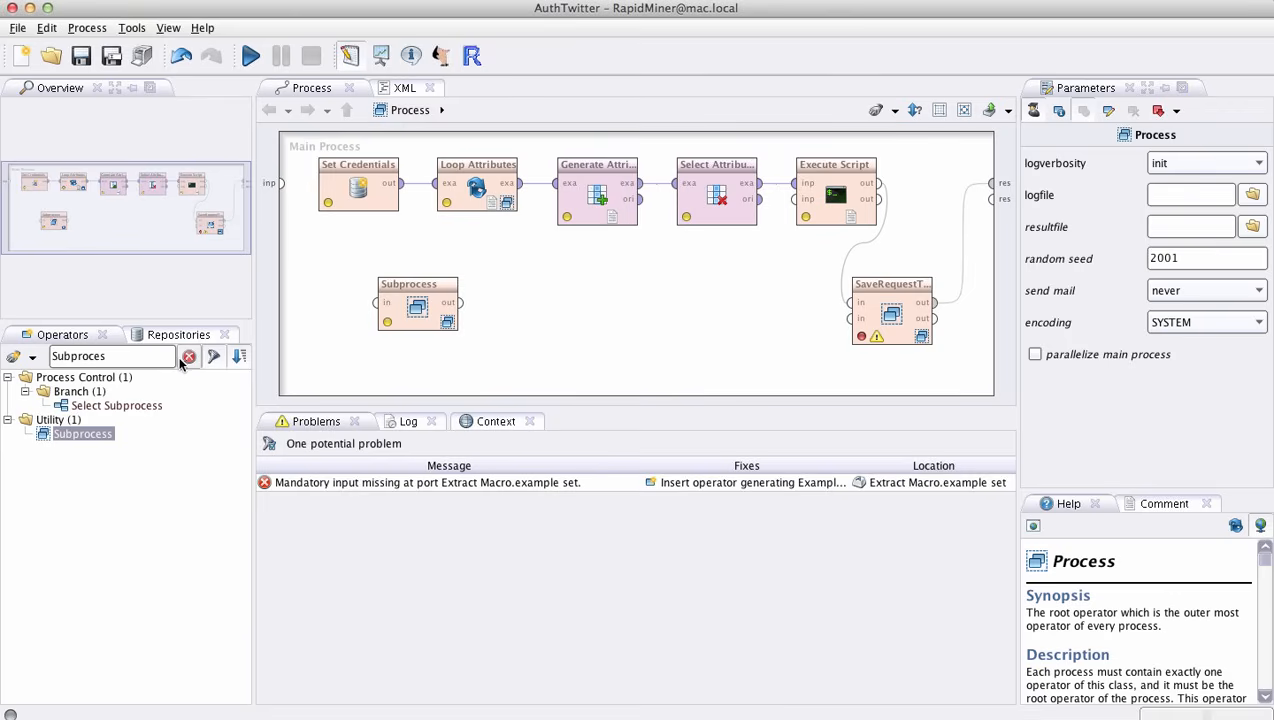
left_click(166, 358)
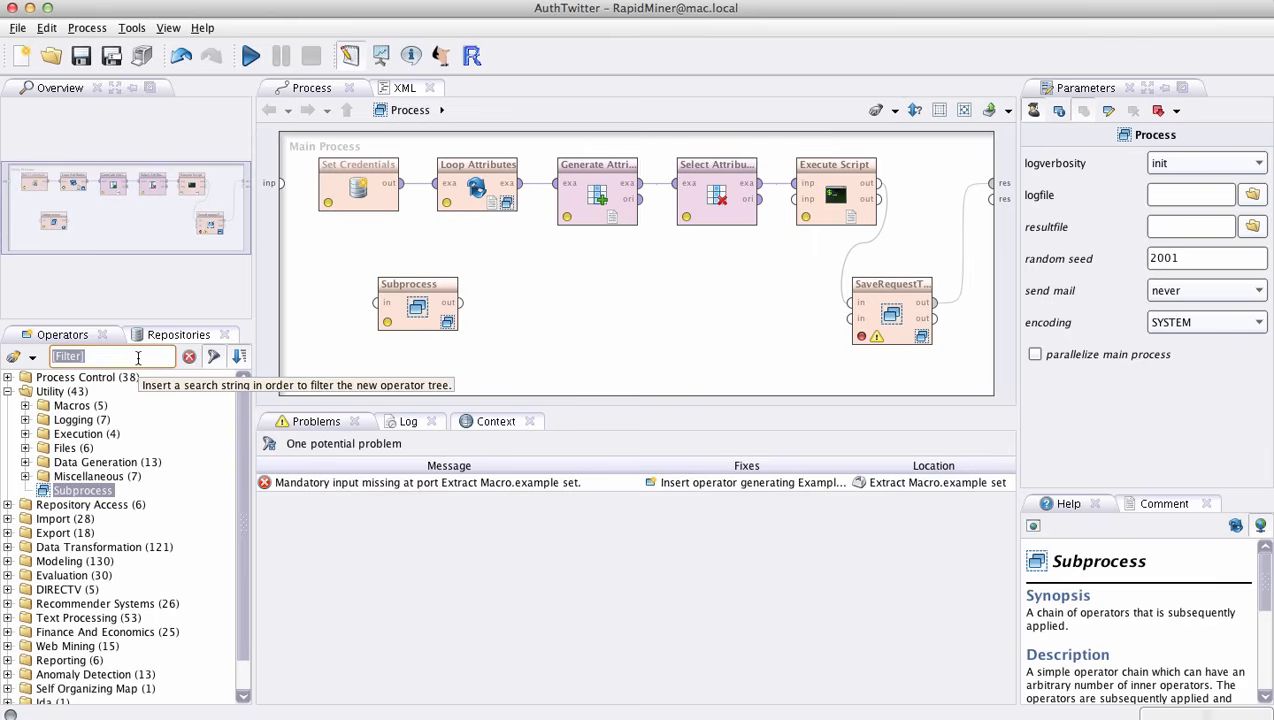
type("Generate DAta")
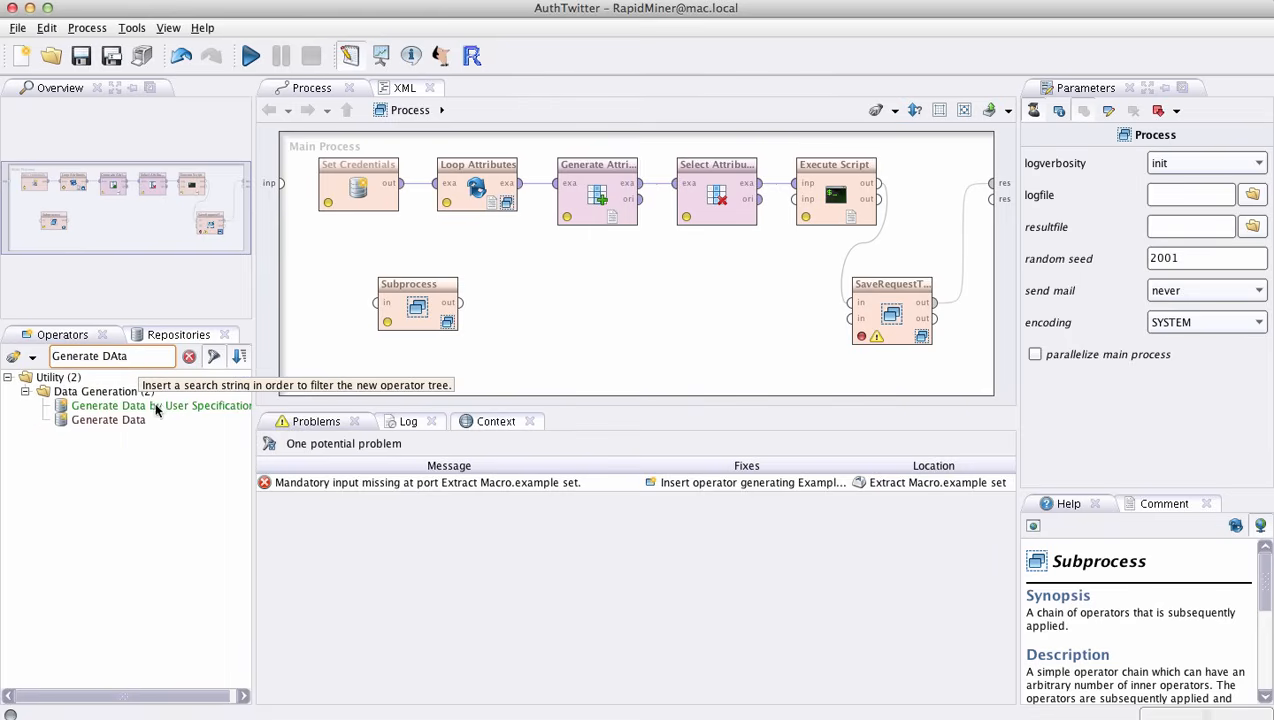
- Add a Generate Data by User Specification operator below Subprocess in the main process, and move Subprocess up to make room
left_click(152, 406)
left_click_drag(150, 404, 395, 338)
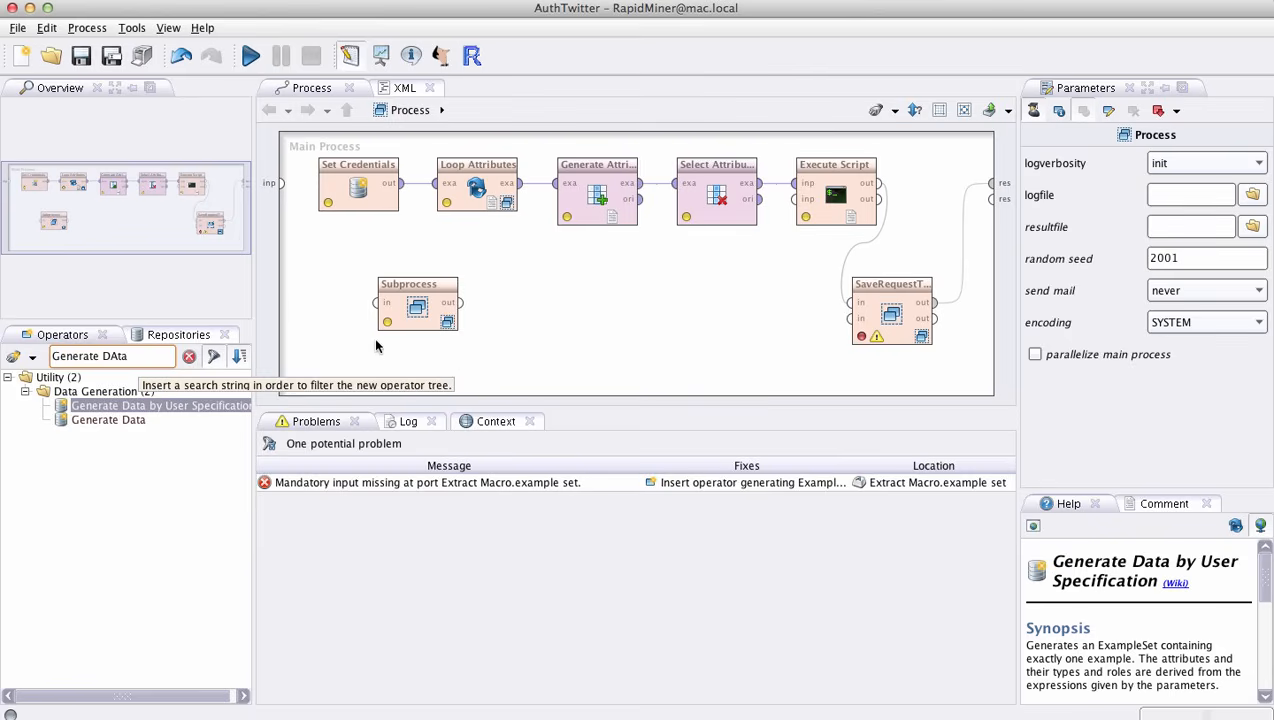
left_click_drag(166, 403, 421, 336)
left_click(411, 304)
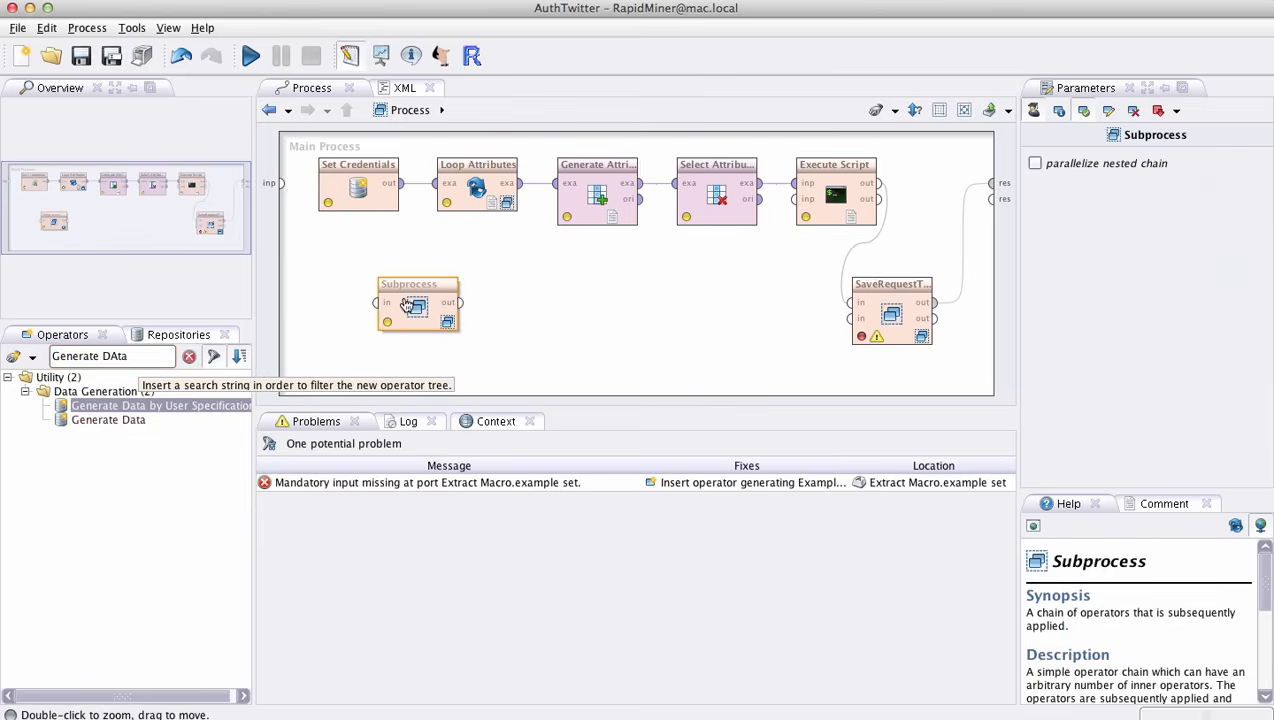
left_click_drag(137, 404, 461, 401)
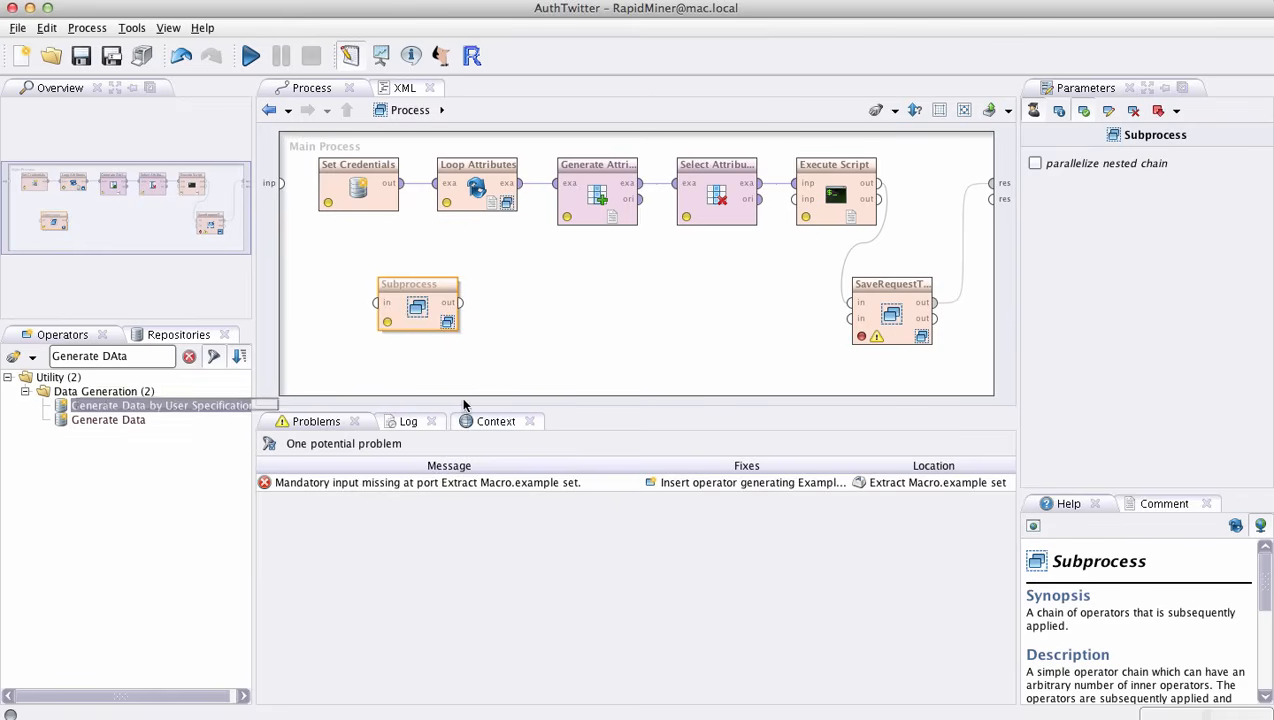
left_click_drag(68, 410, 589, 321)
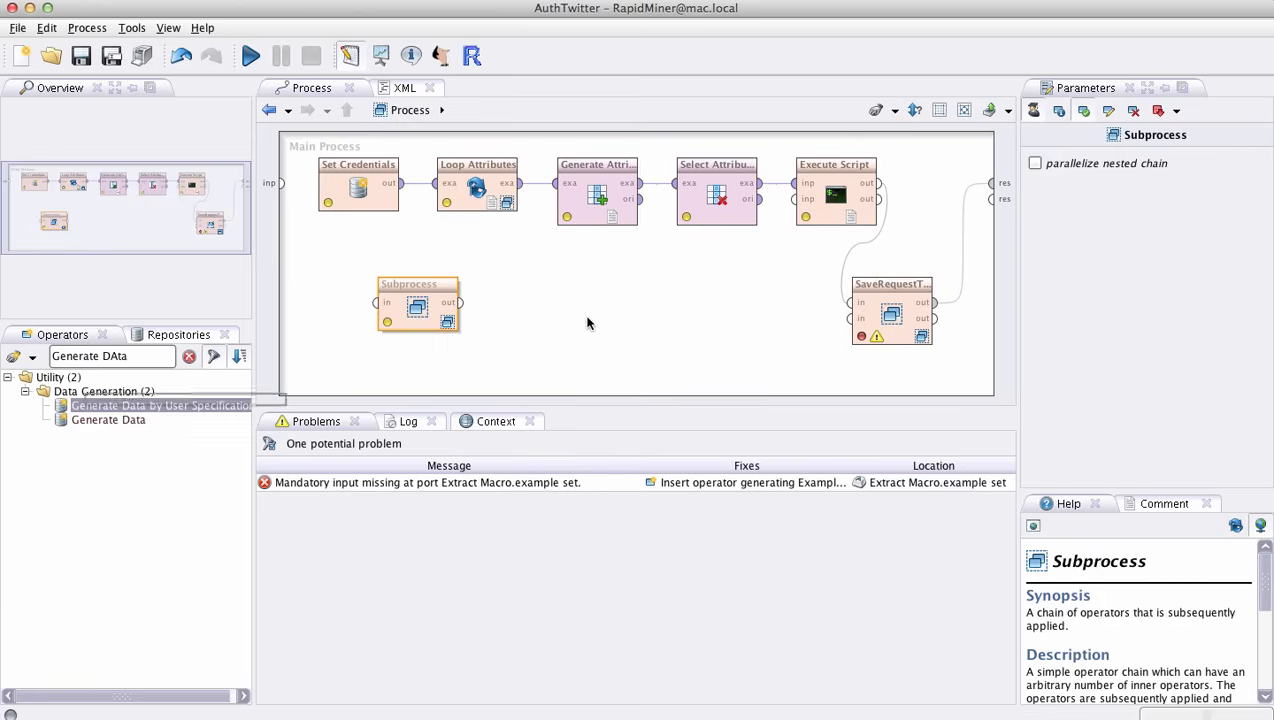
left_click(588, 322)
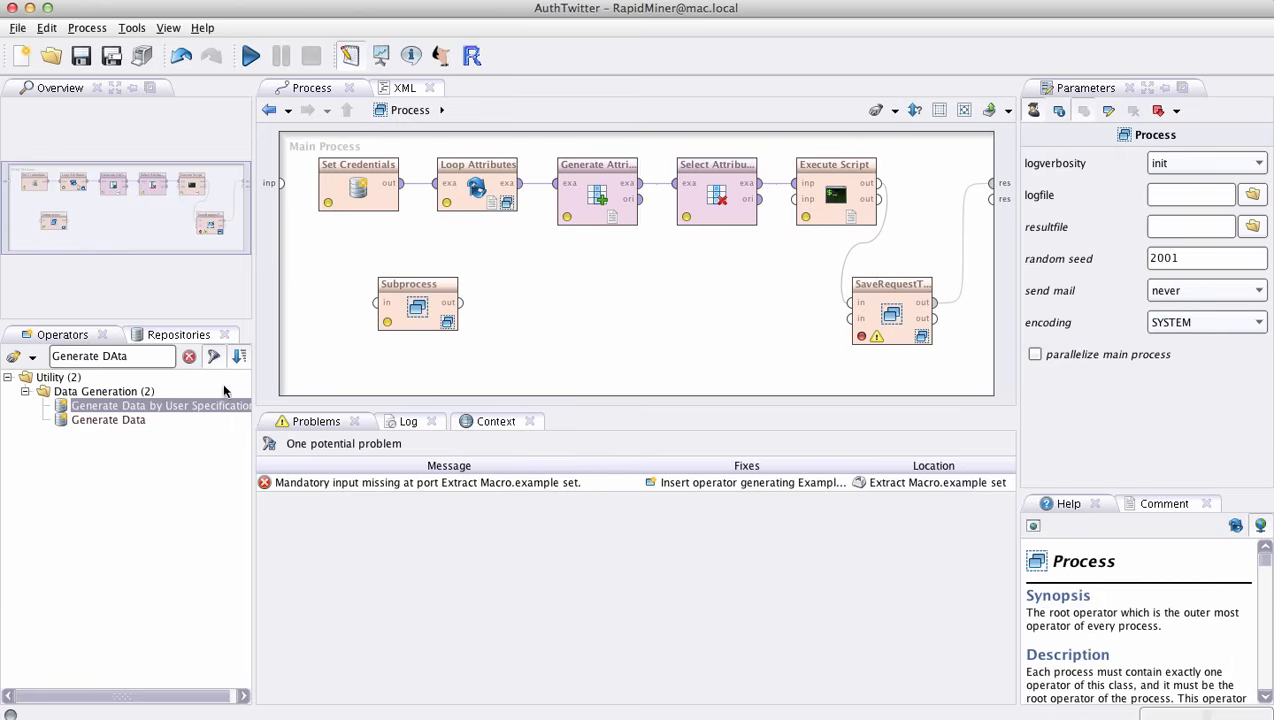
left_click_drag(199, 406, 481, 366)
left_click_drag(66, 408, 790, 358)
left_click(123, 424)
left_click_drag(112, 411, 357, 343)
left_click_drag(400, 290, 400, 250)
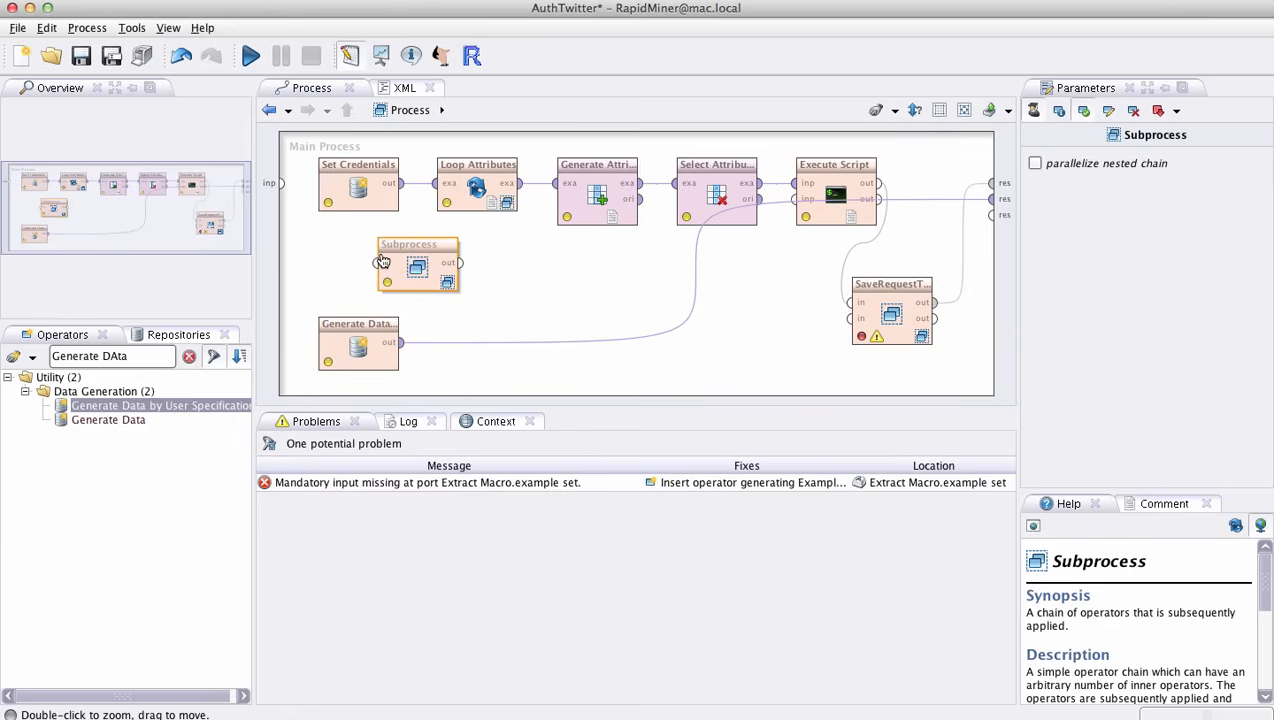
- Open the attribute values list of the new Generate Data by User Specification operator and name the first attribute Consumer_key
left_click(356, 330)
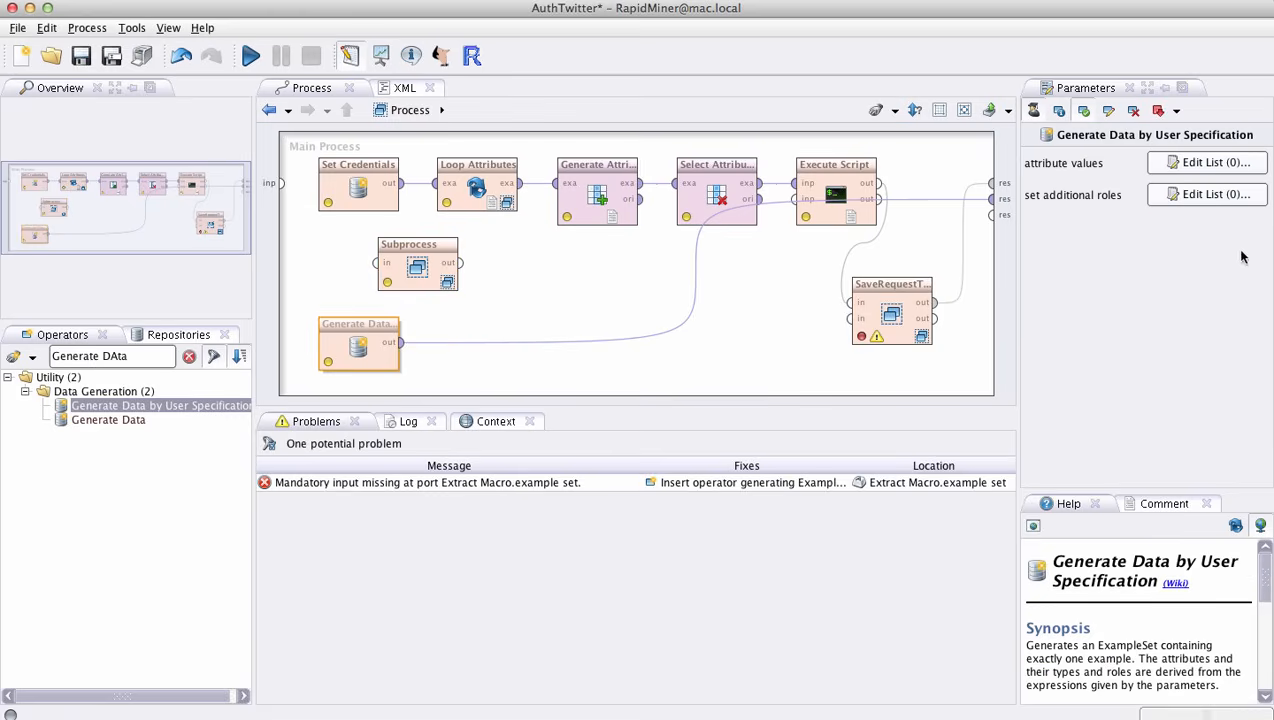
left_click(1207, 166)
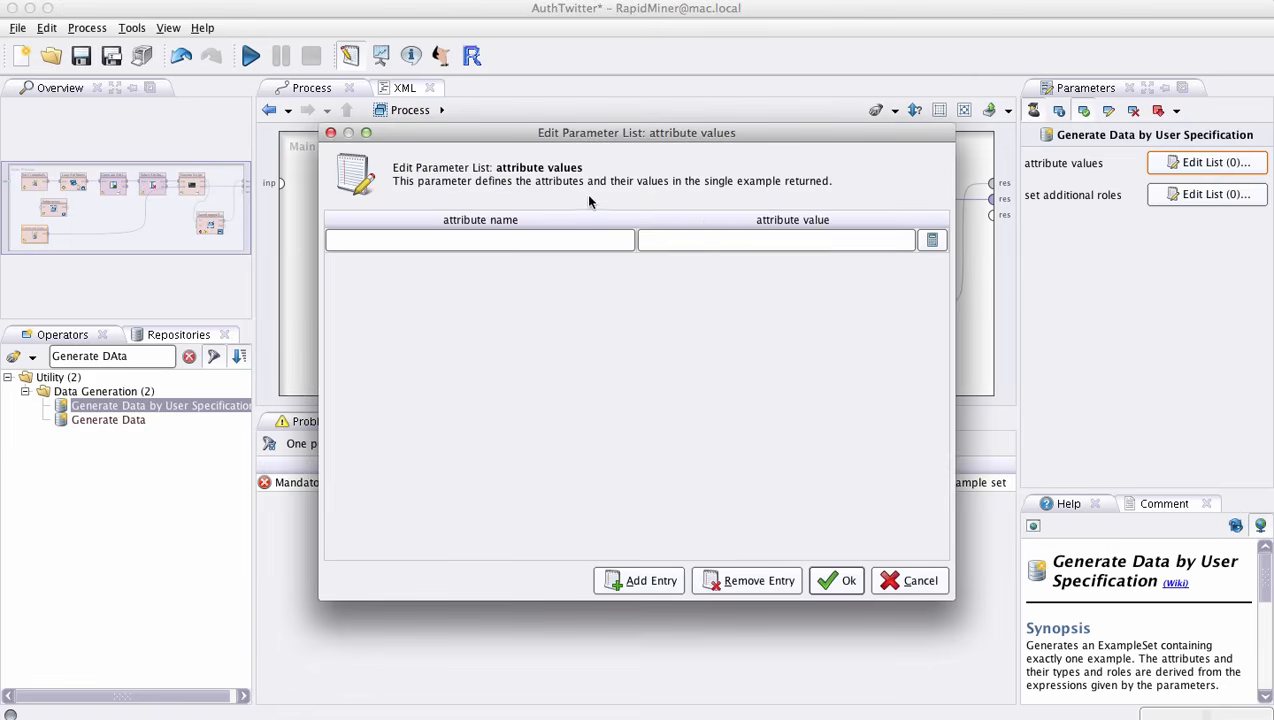
left_click(566, 240)
type("Con")
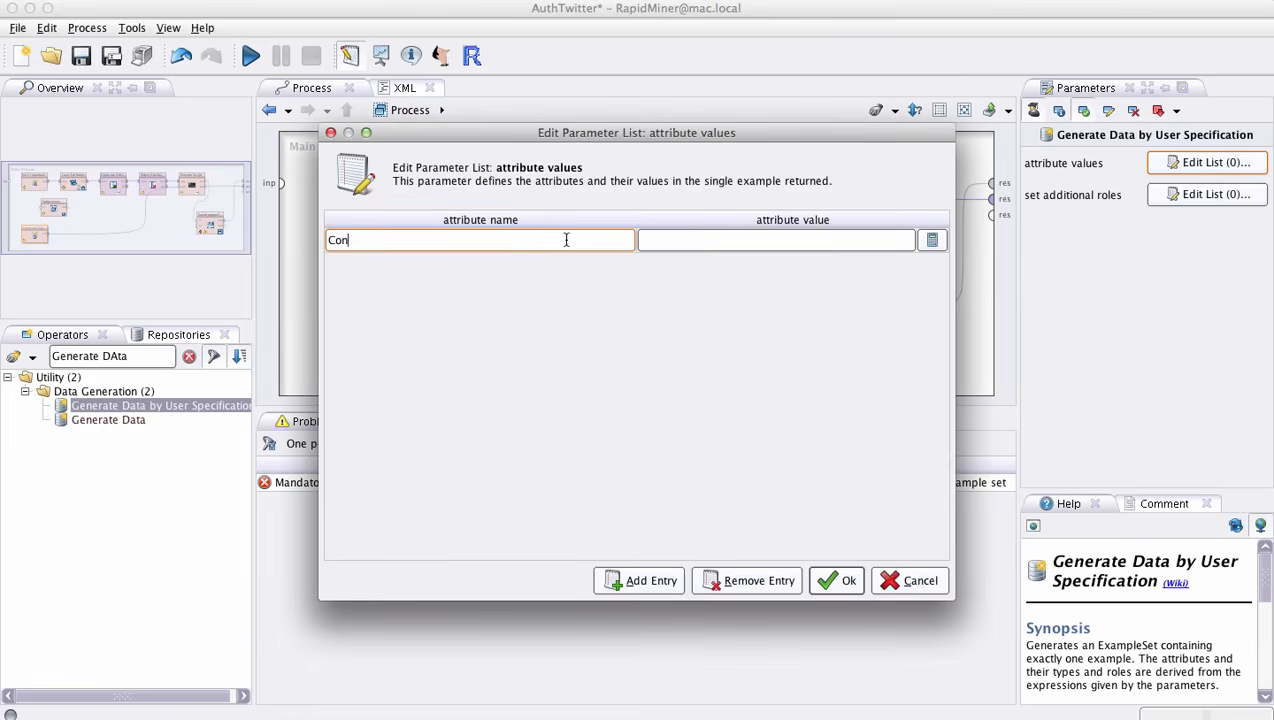
type("sumer key")
left_click(673, 247)
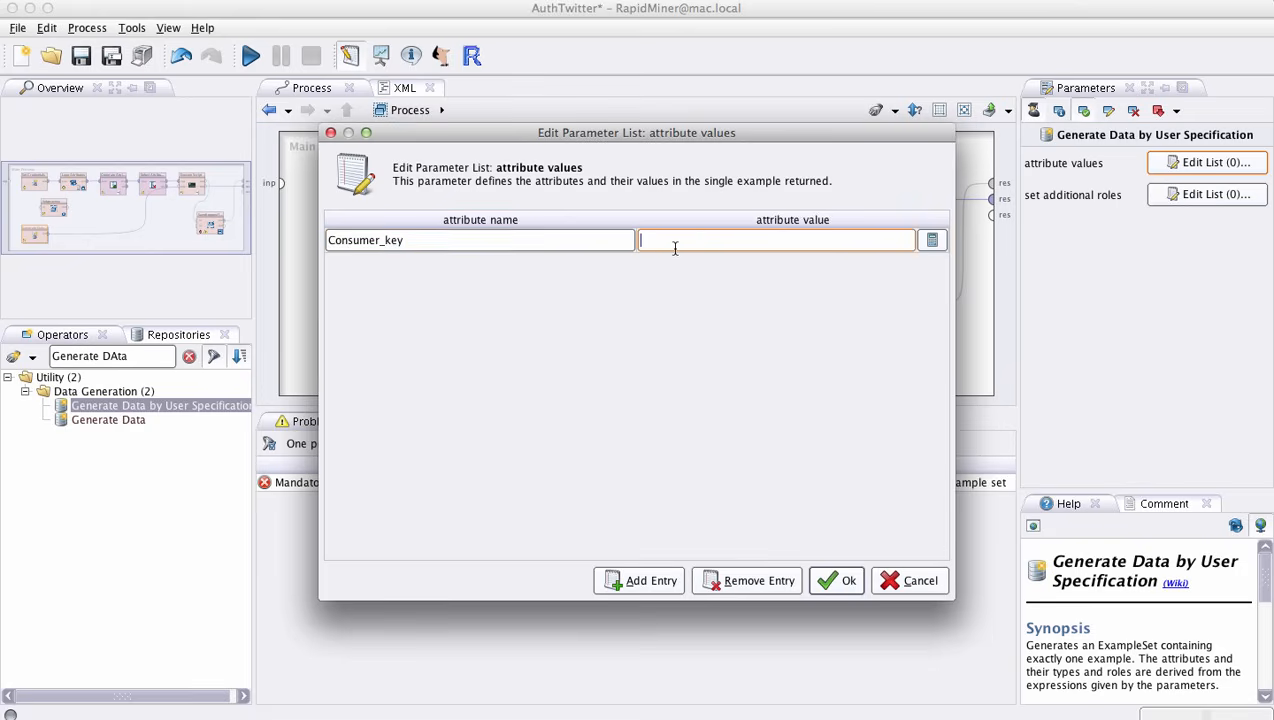
- Add a second attribute entry named Consumer_secret, leave its value blank, and accept the attribute values list
left_click(660, 579)
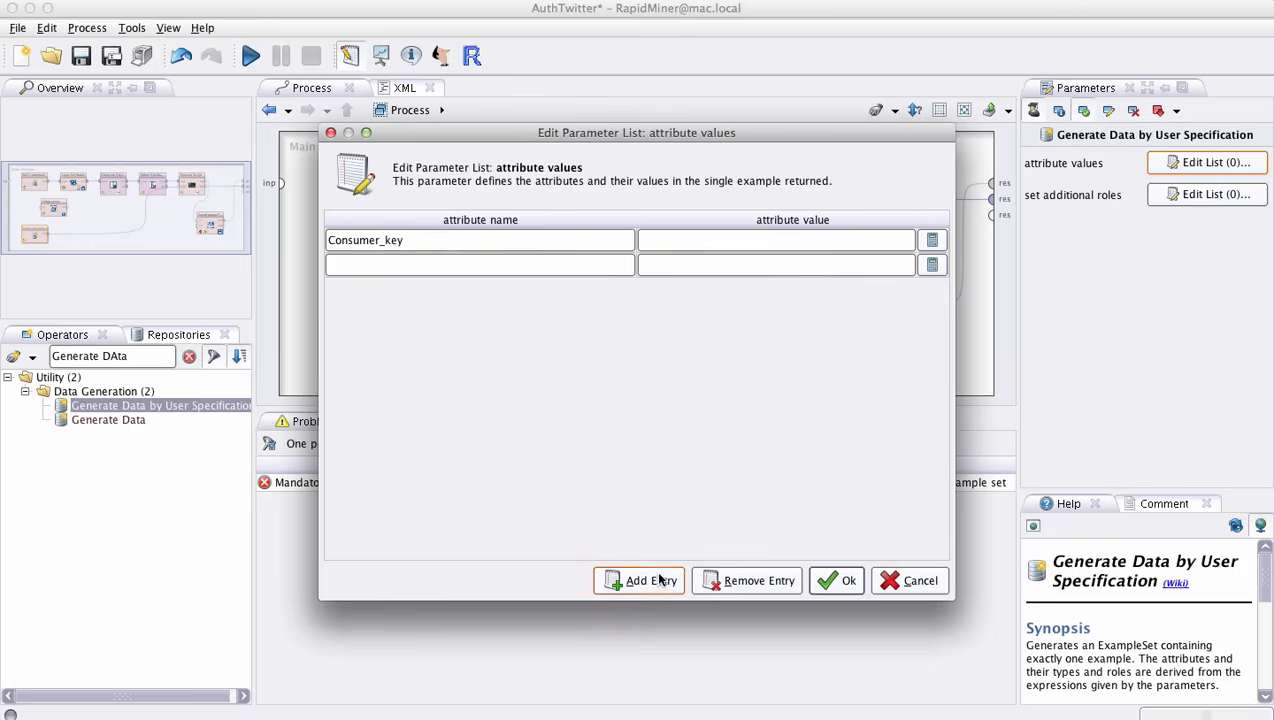
left_click(459, 266)
type("Cons")
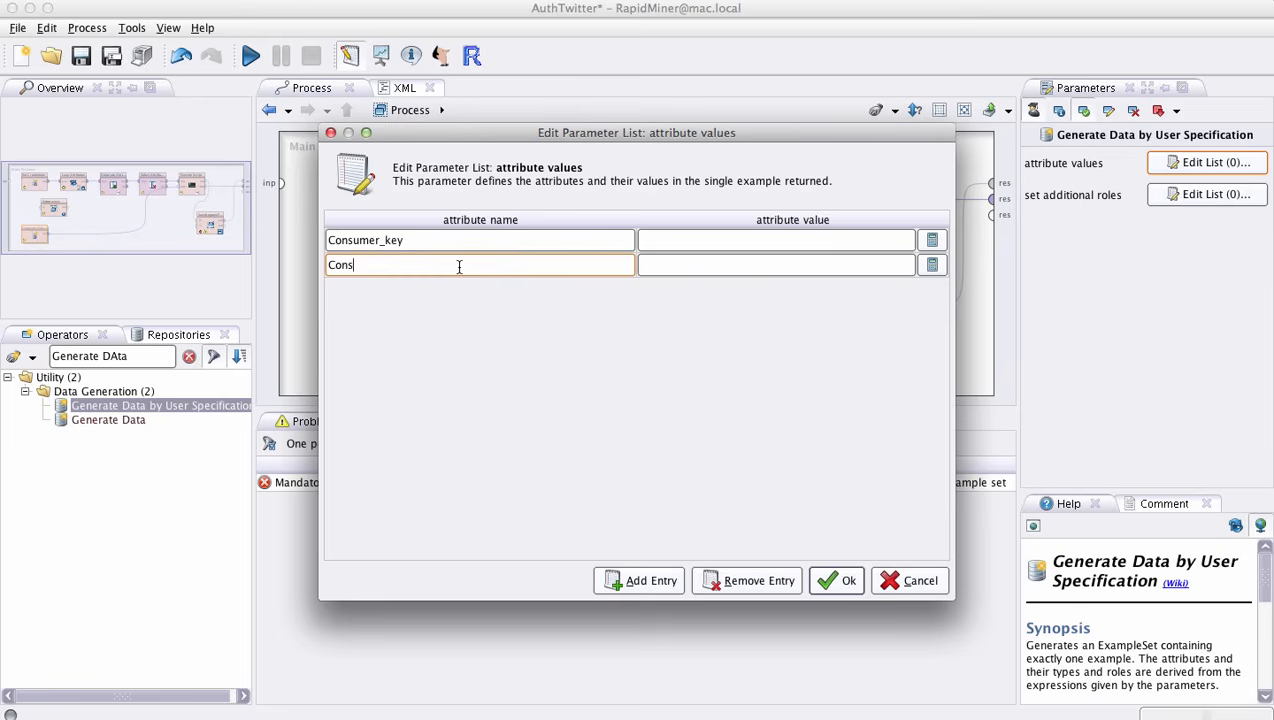
type("umer_secret")
left_click(776, 266)
left_click(840, 588)
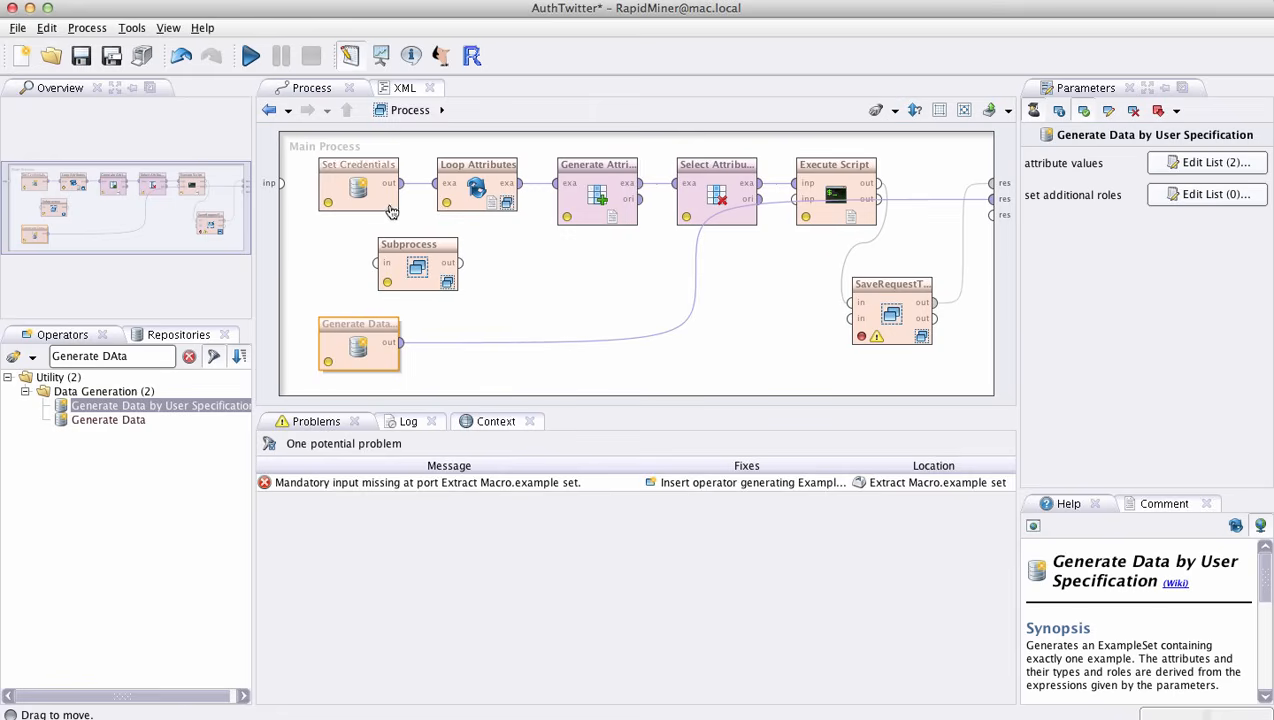
- Find the Loop Attributes operator and add it right after the new Generate Data by User Specification operator
left_click(478, 170)
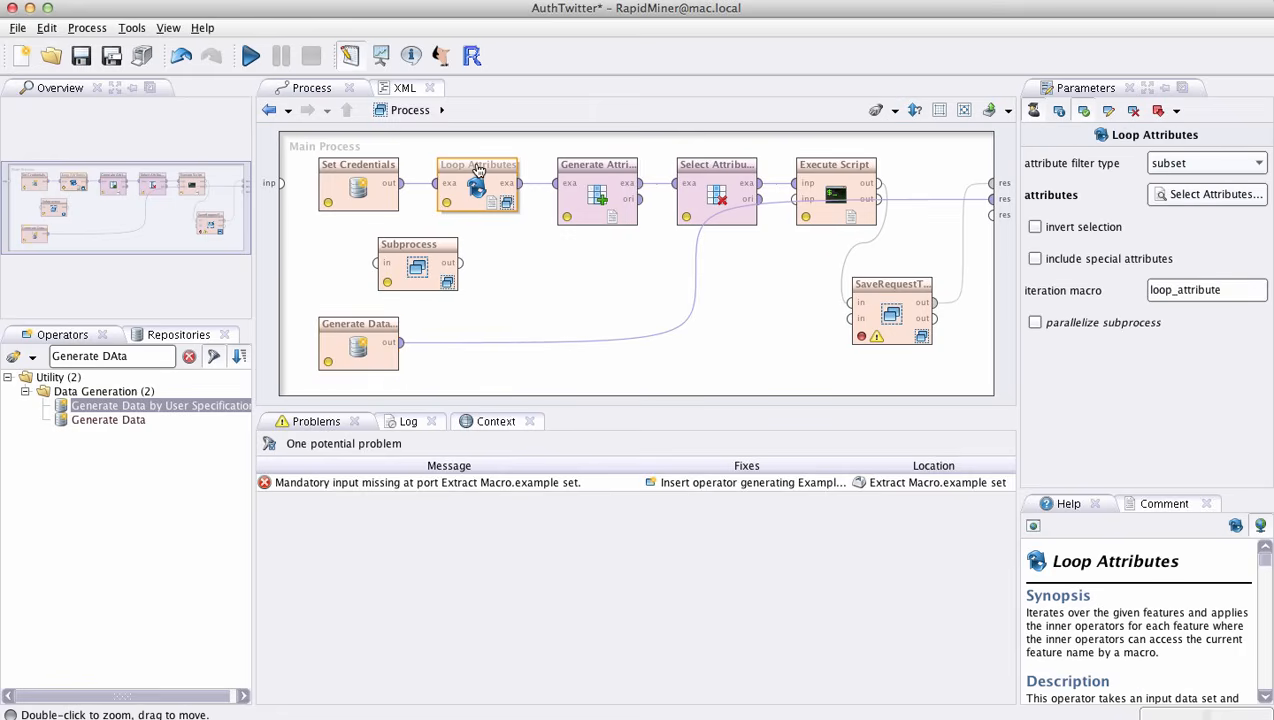
left_click(189, 356)
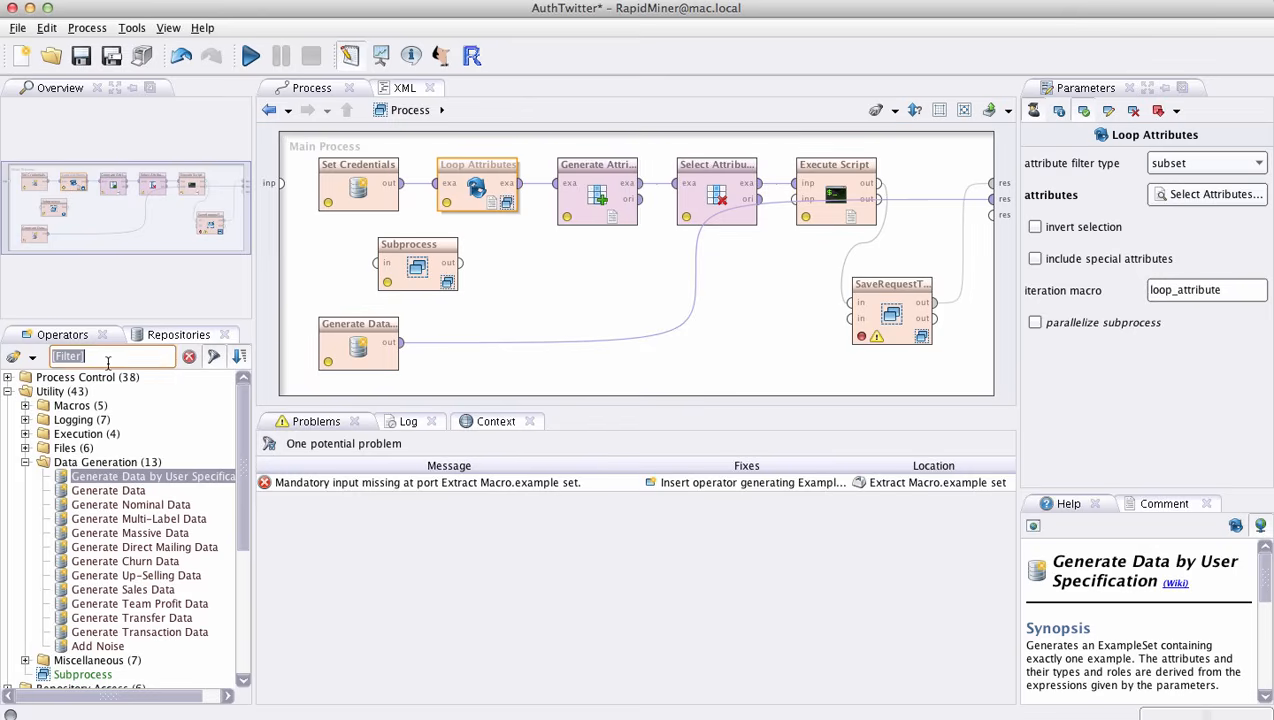
type("Loop Attr")
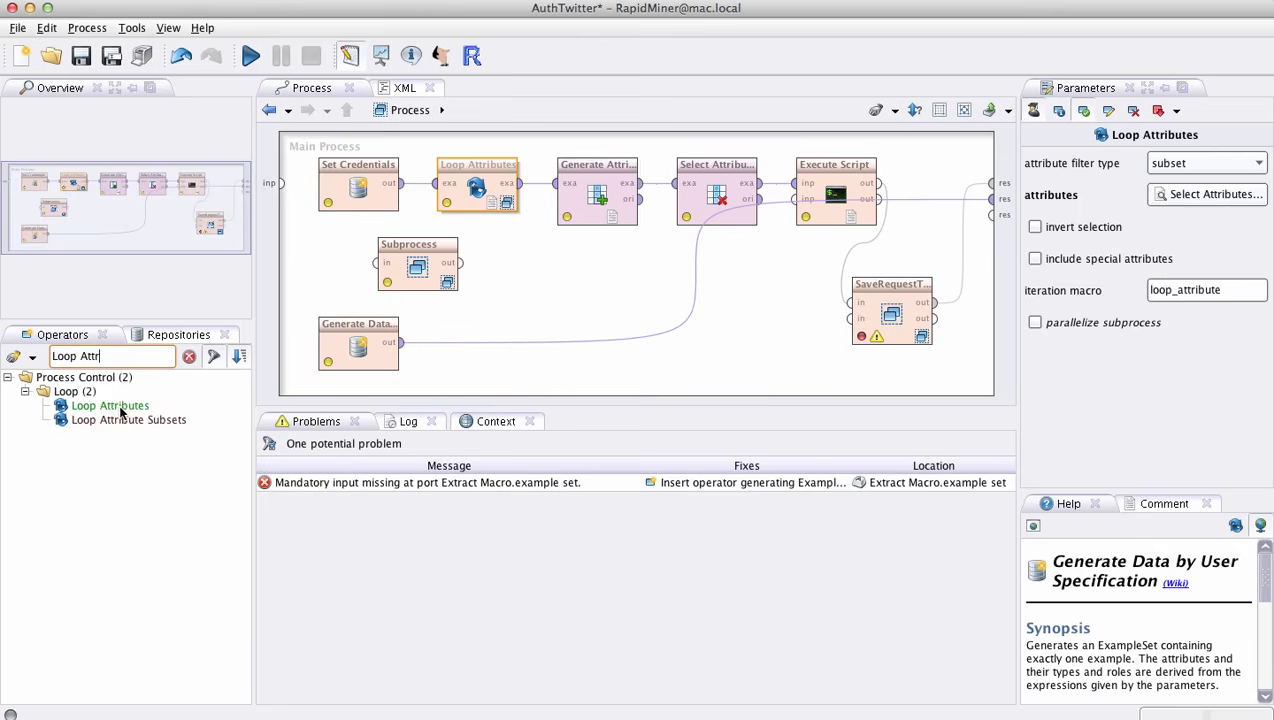
left_click_drag(118, 406, 509, 345)
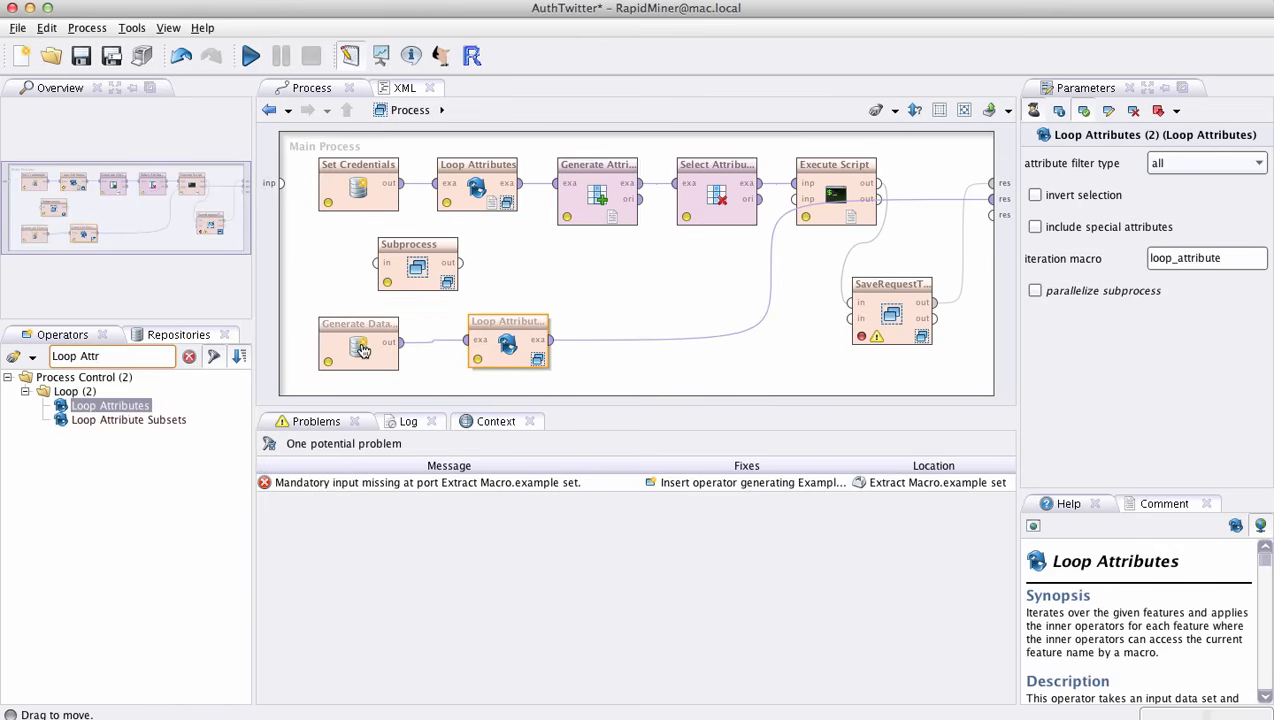
left_click(363, 352)
left_click(495, 345)
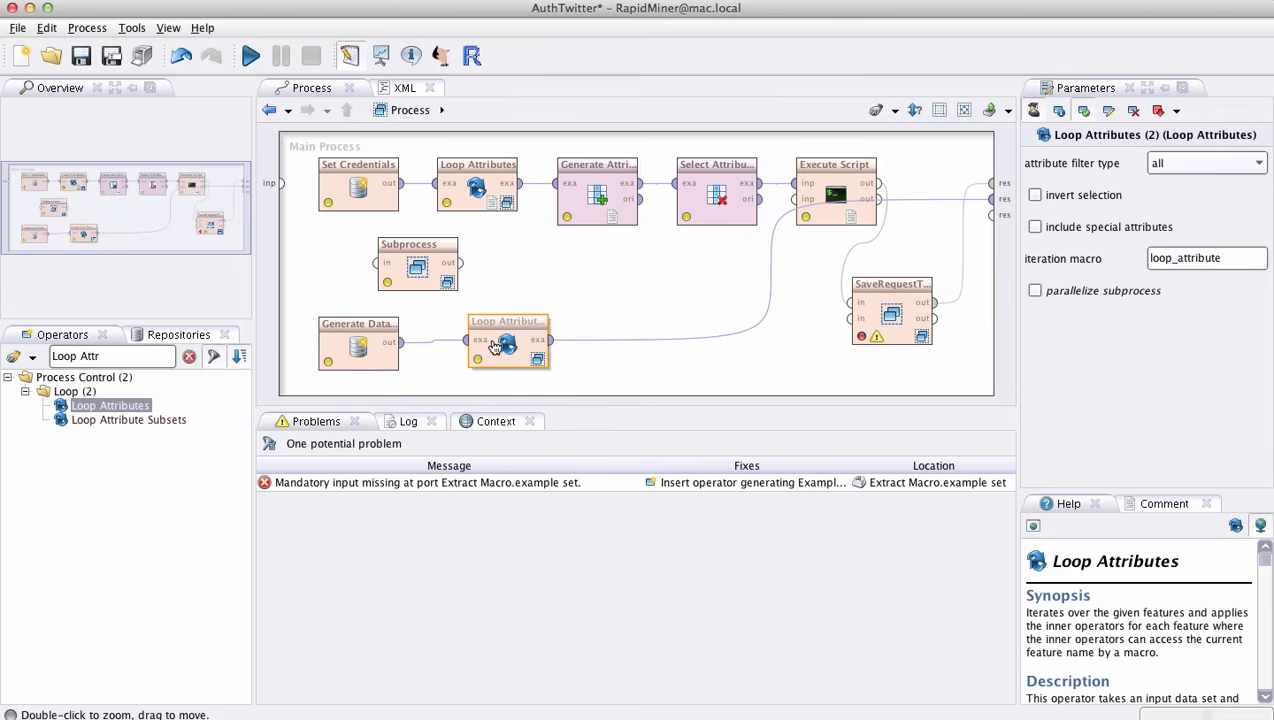
- Inspect the attribute subset chosen in the original Loop Attributes operator, and close the selection without changes
left_click(481, 178)
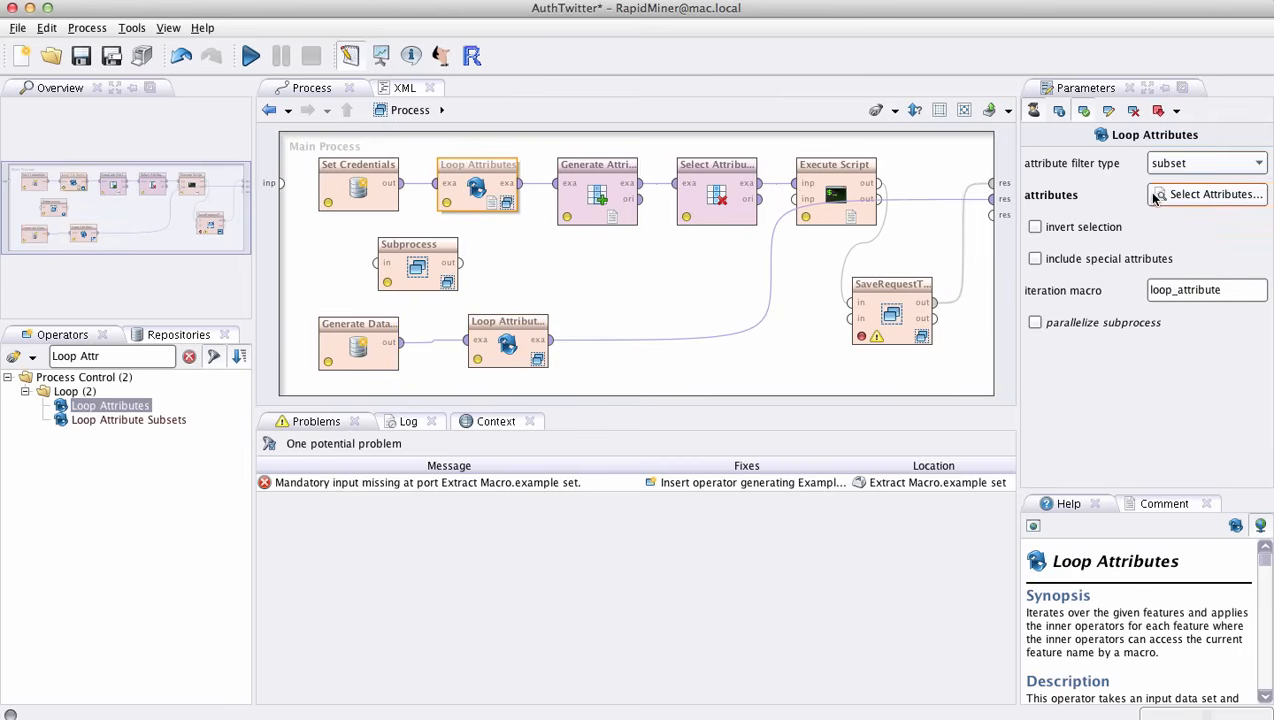
left_click(1197, 196)
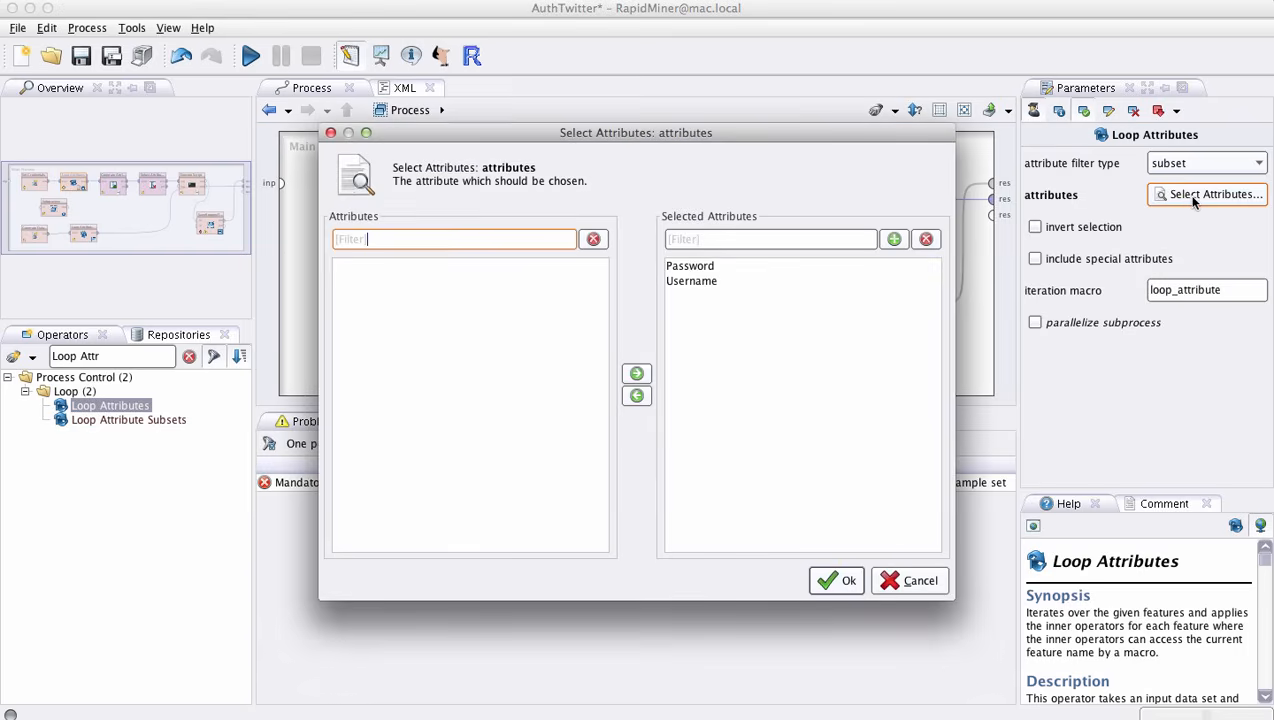
left_click(680, 283)
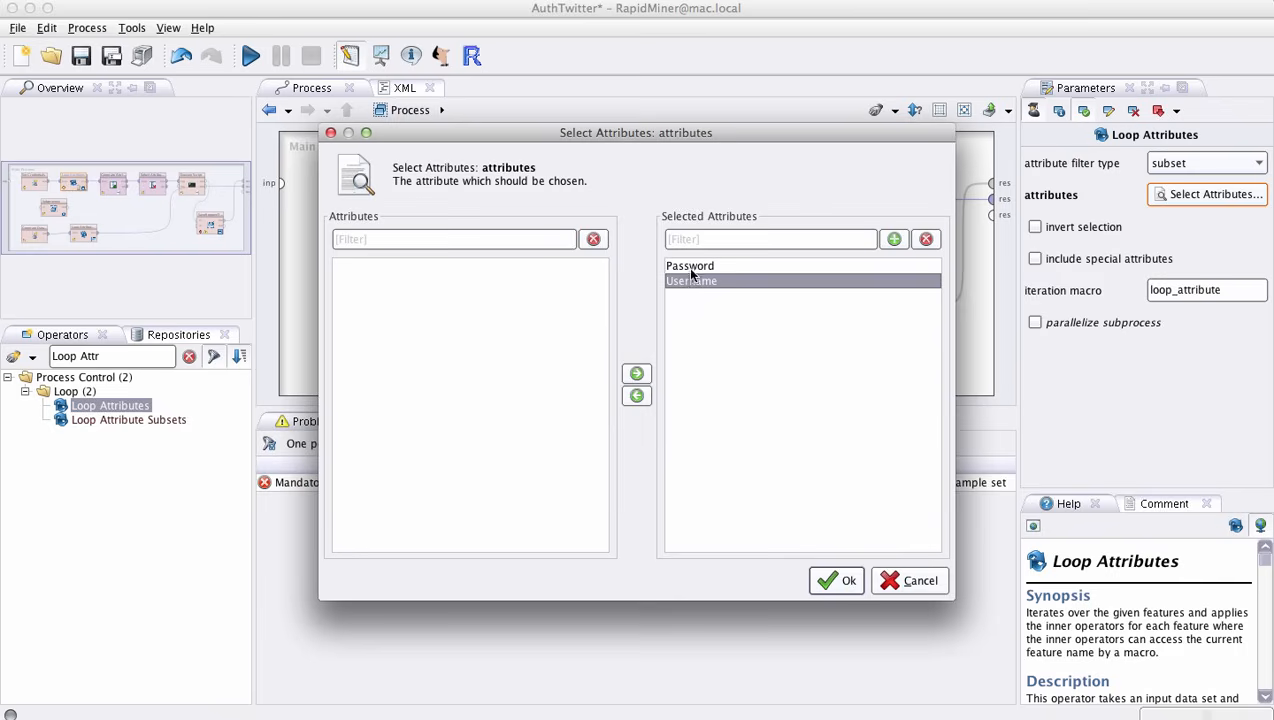
left_click(690, 266)
left_click(917, 584)
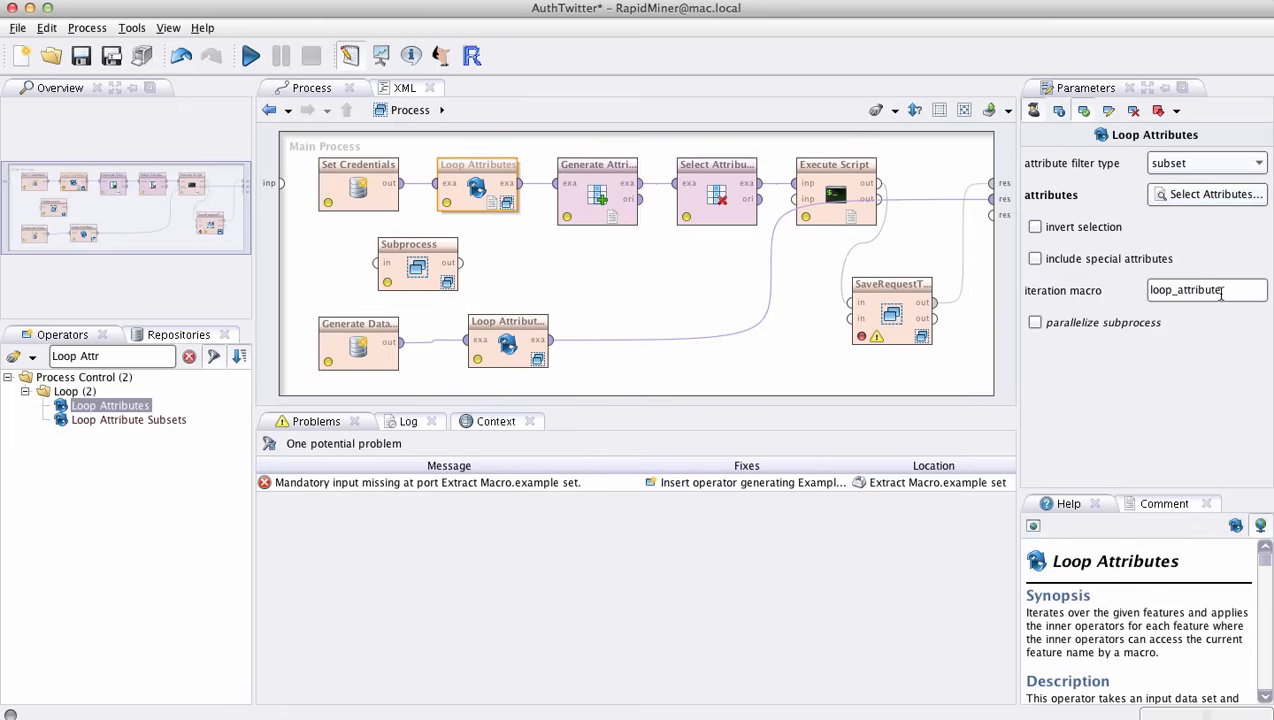
- Check the original Loop Attributes operator's iteration macro, look inside its subprocess, and return to the main process
left_click_drag(1216, 290, 1136, 290)
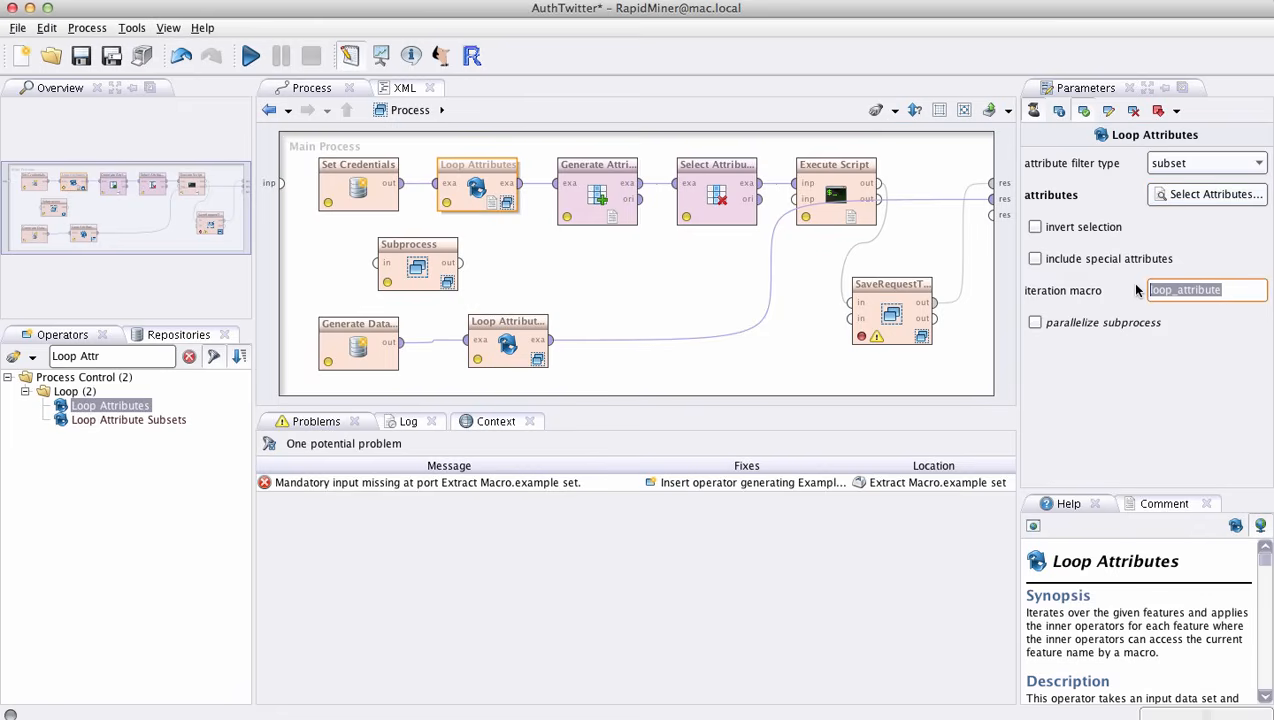
left_click(1229, 291)
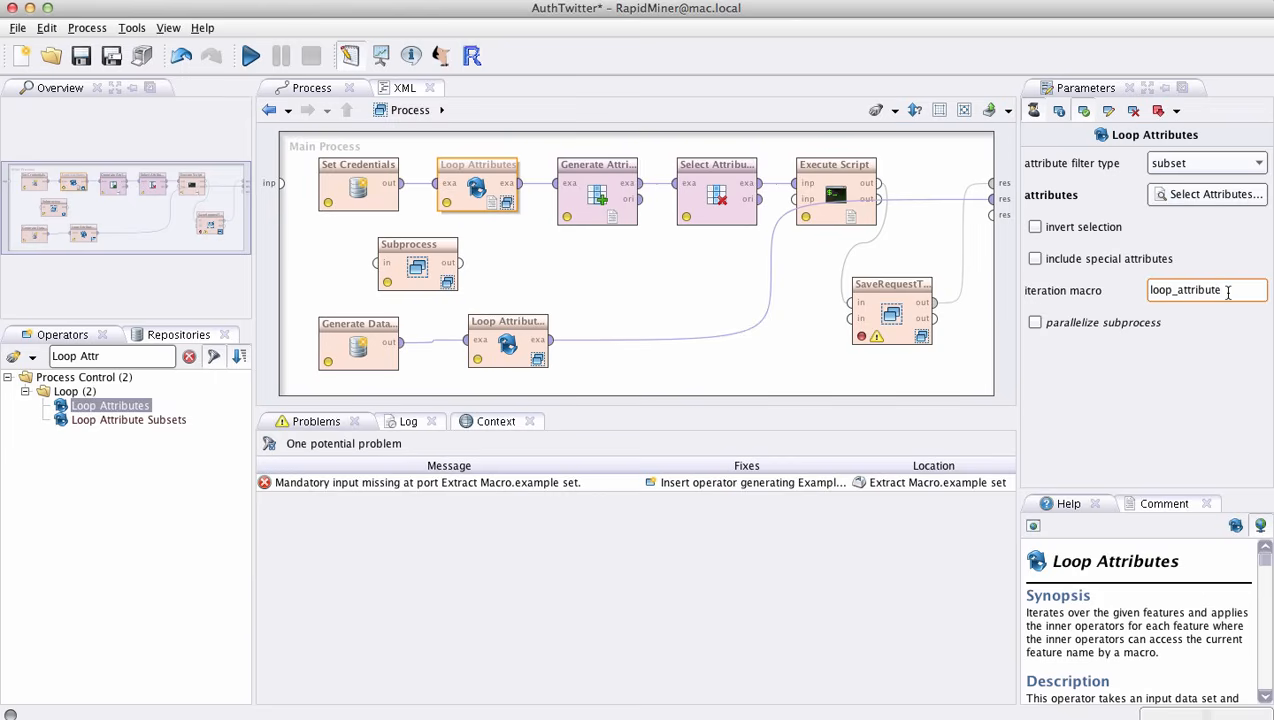
key("super+a")
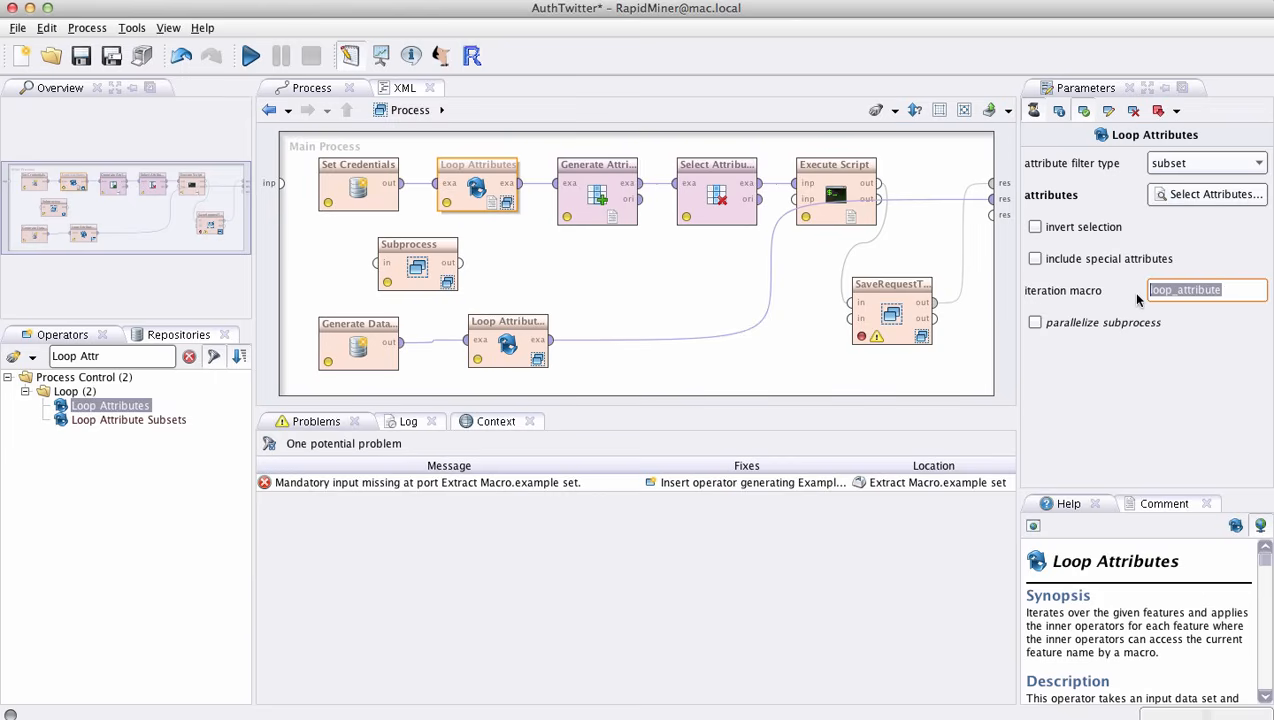
double_click(474, 199)
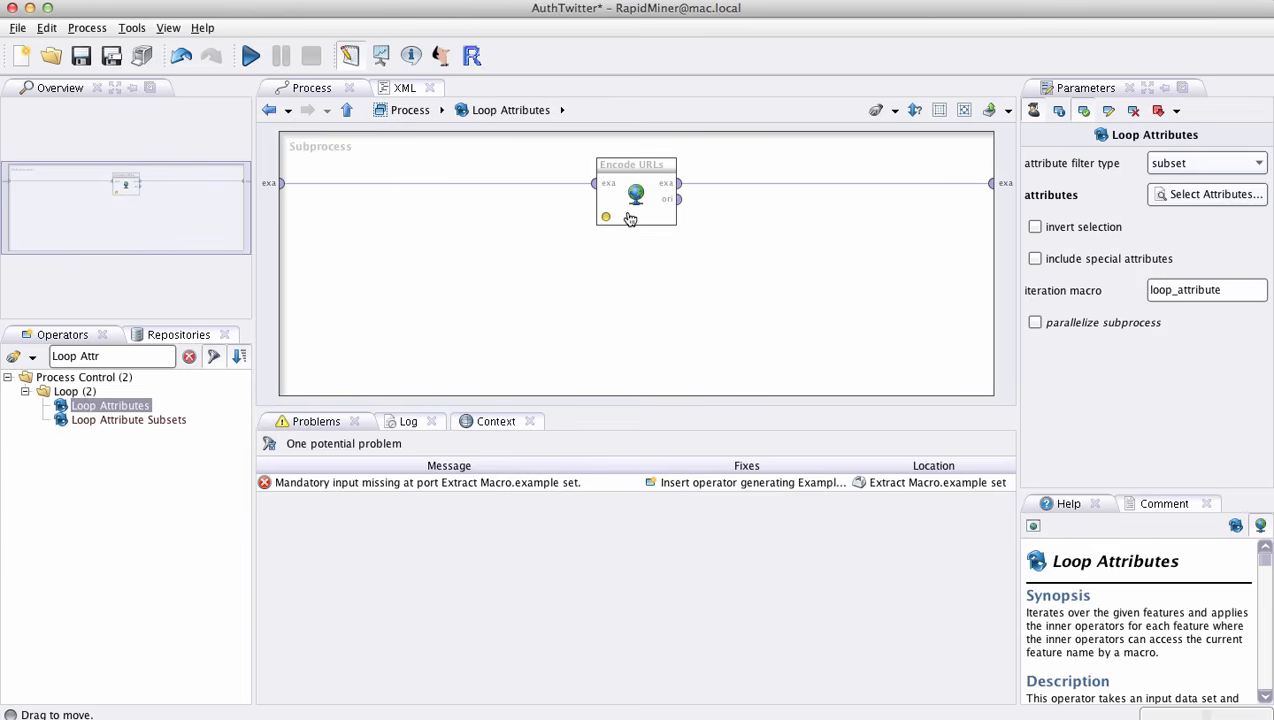
left_click(410, 110)
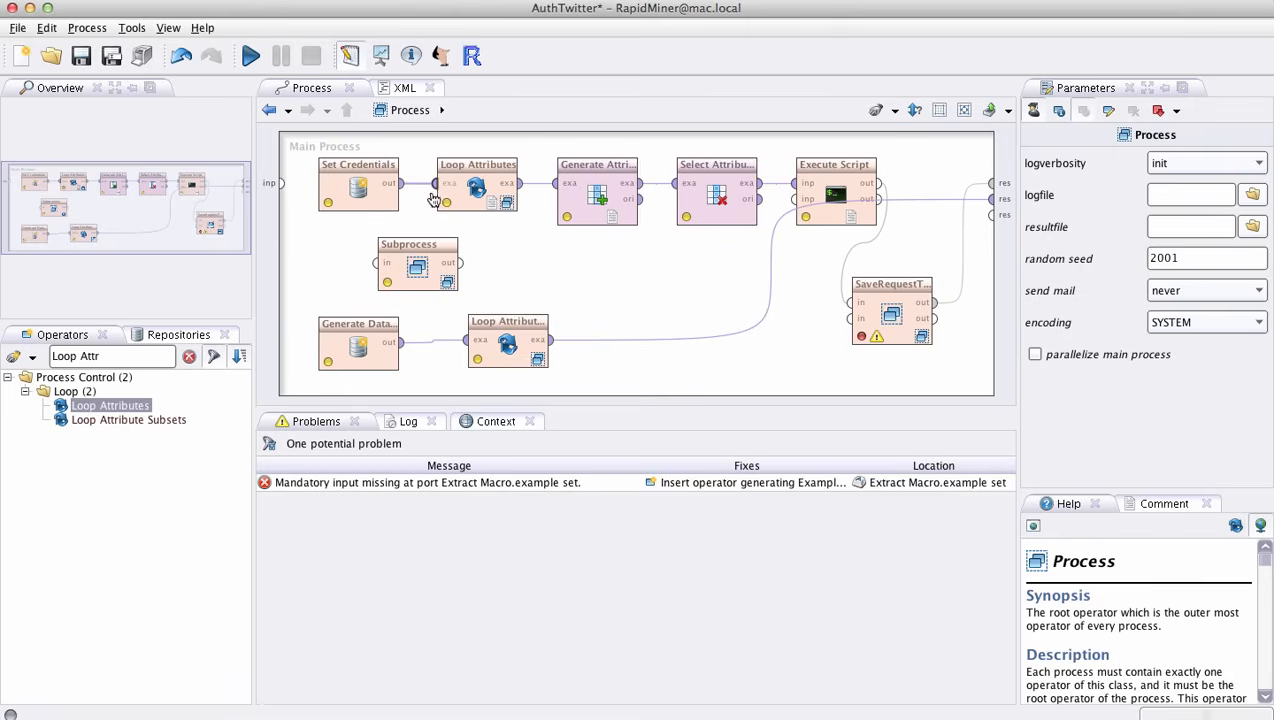
- Inspect the Generate Attributes operator's function expression for the token attribute, and close the function list unchanged
left_click(596, 204)
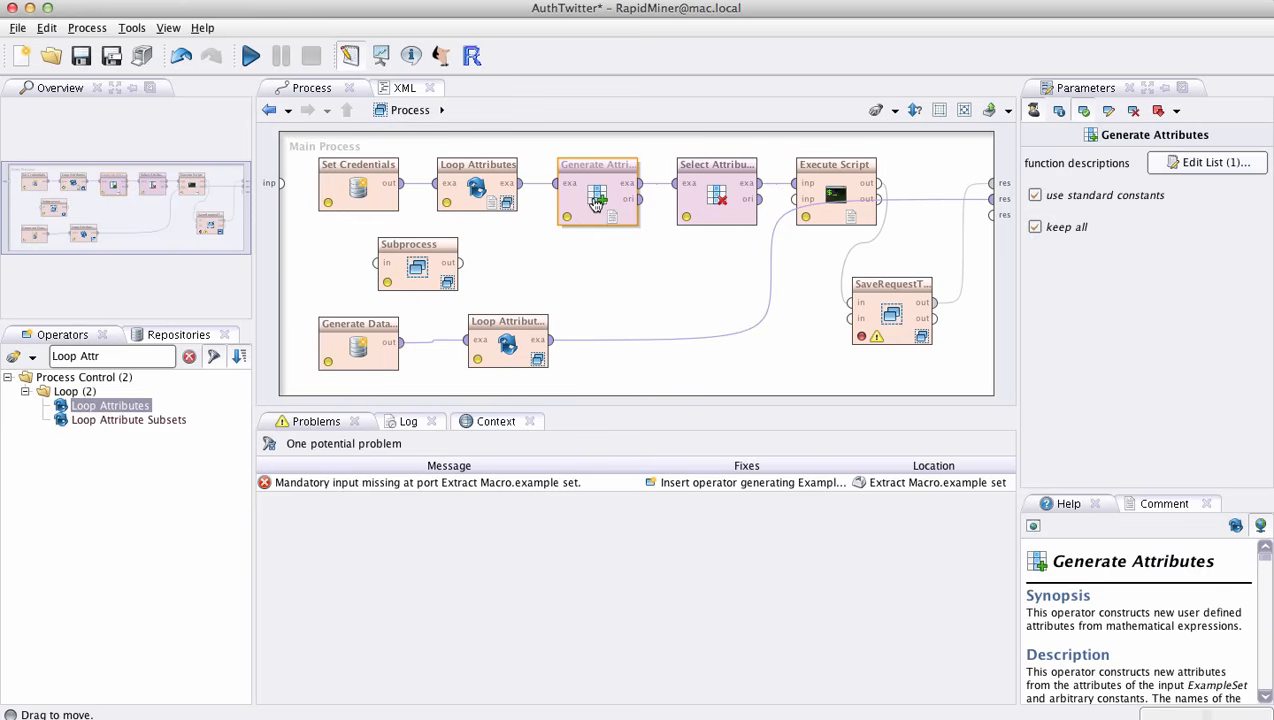
left_click(1203, 165)
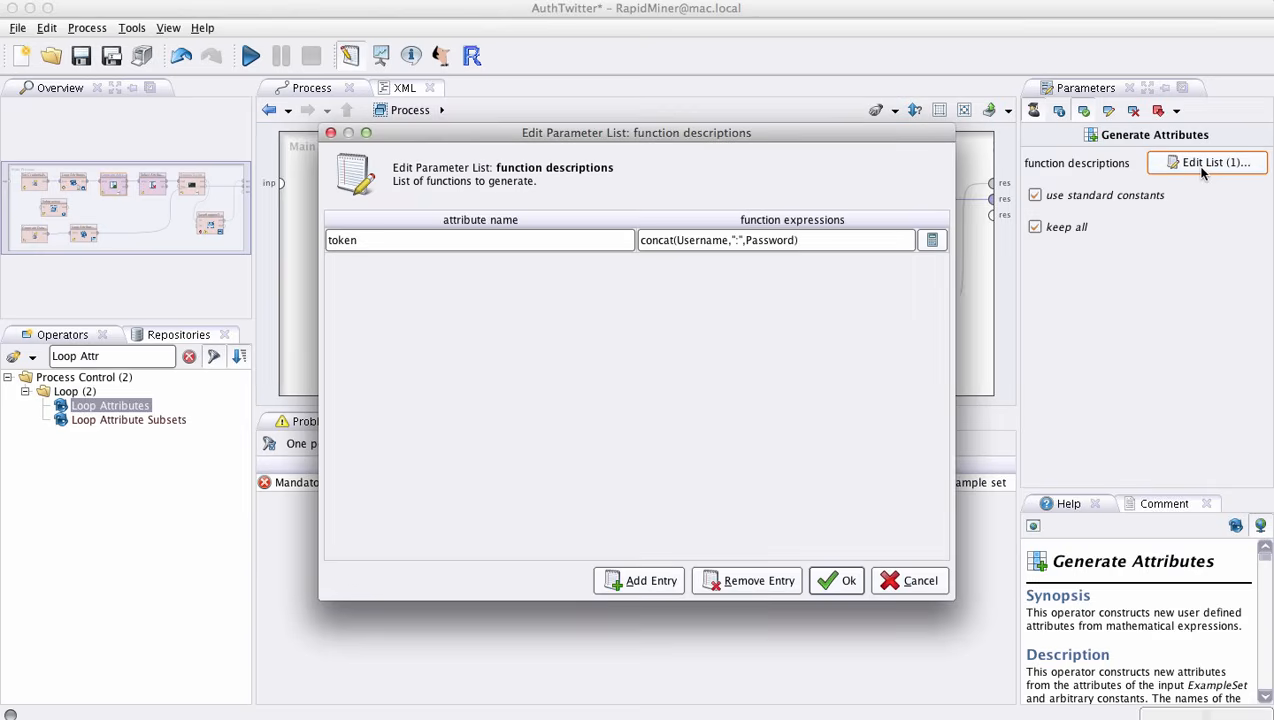
left_click(803, 240)
left_click_drag(803, 240, 641, 241)
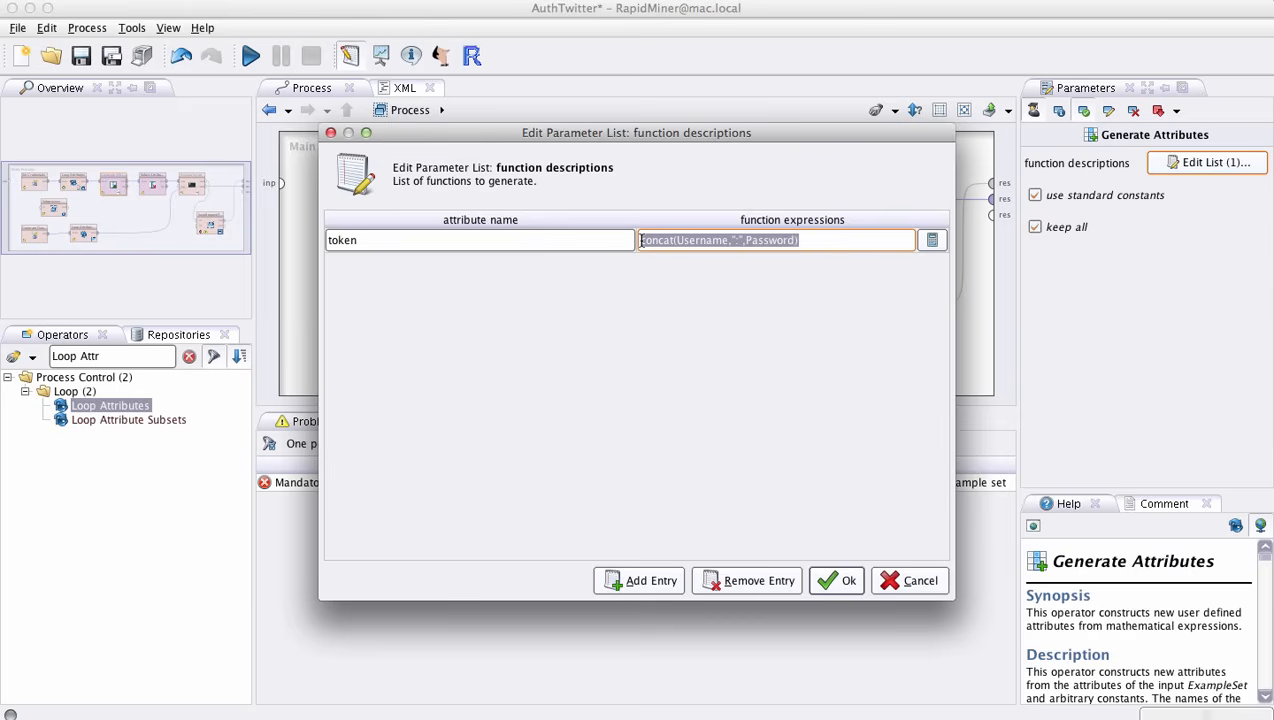
double_click(694, 240)
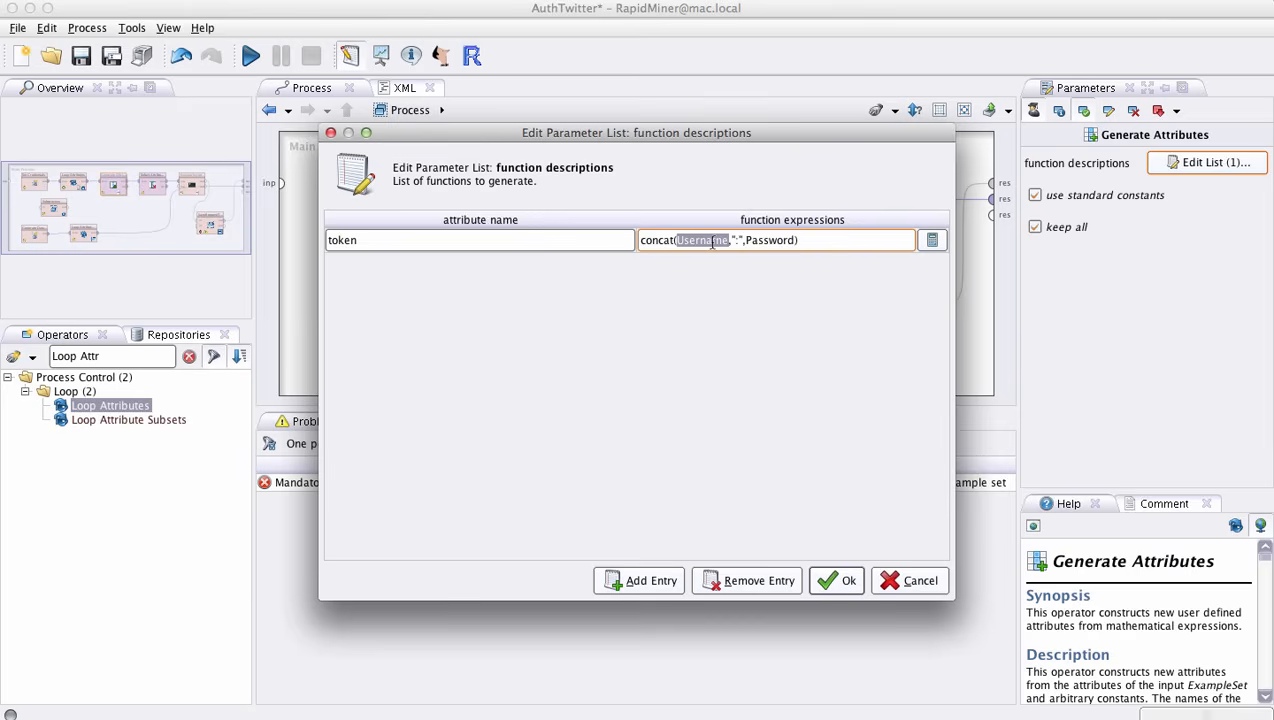
double_click(777, 240)
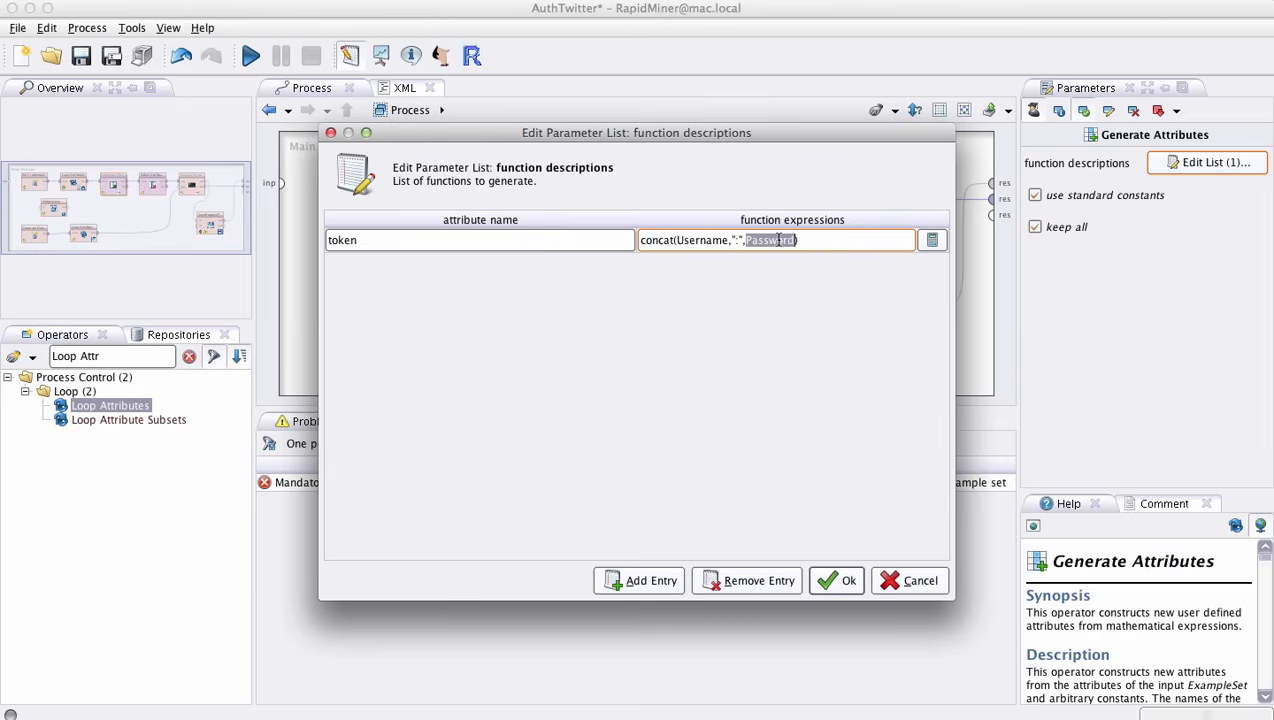
left_click(335, 243)
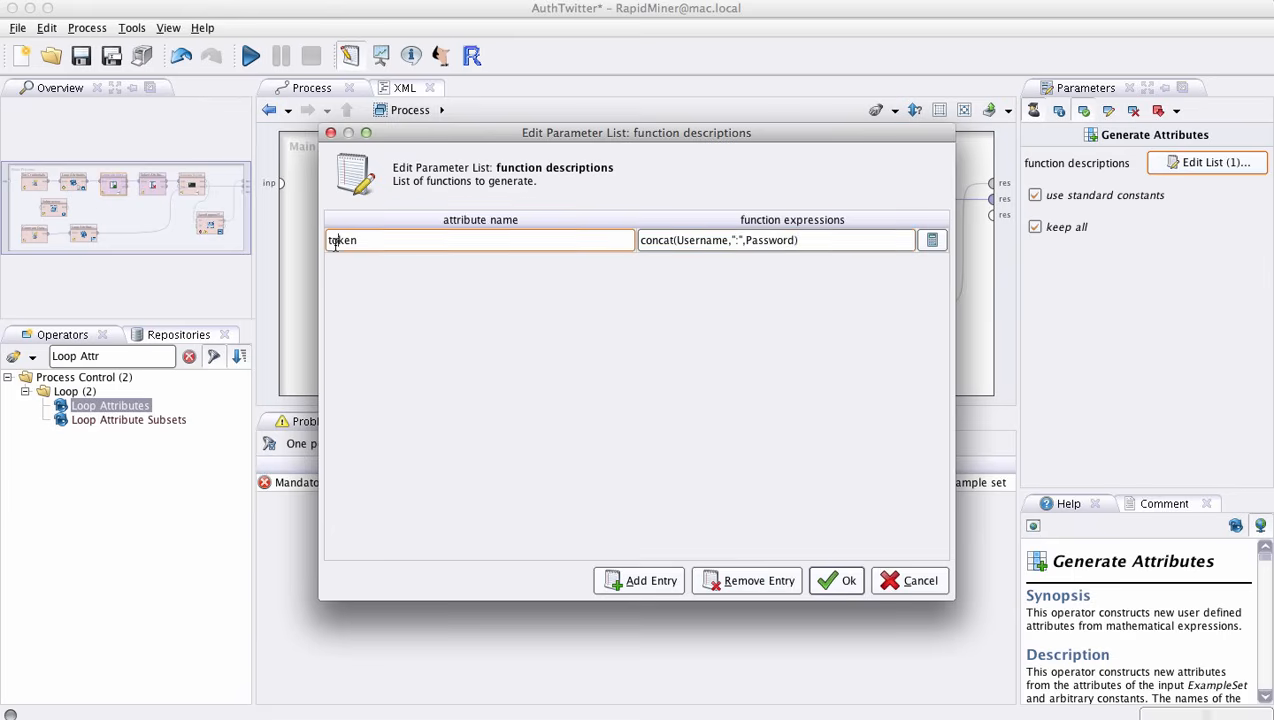
left_click(836, 582)
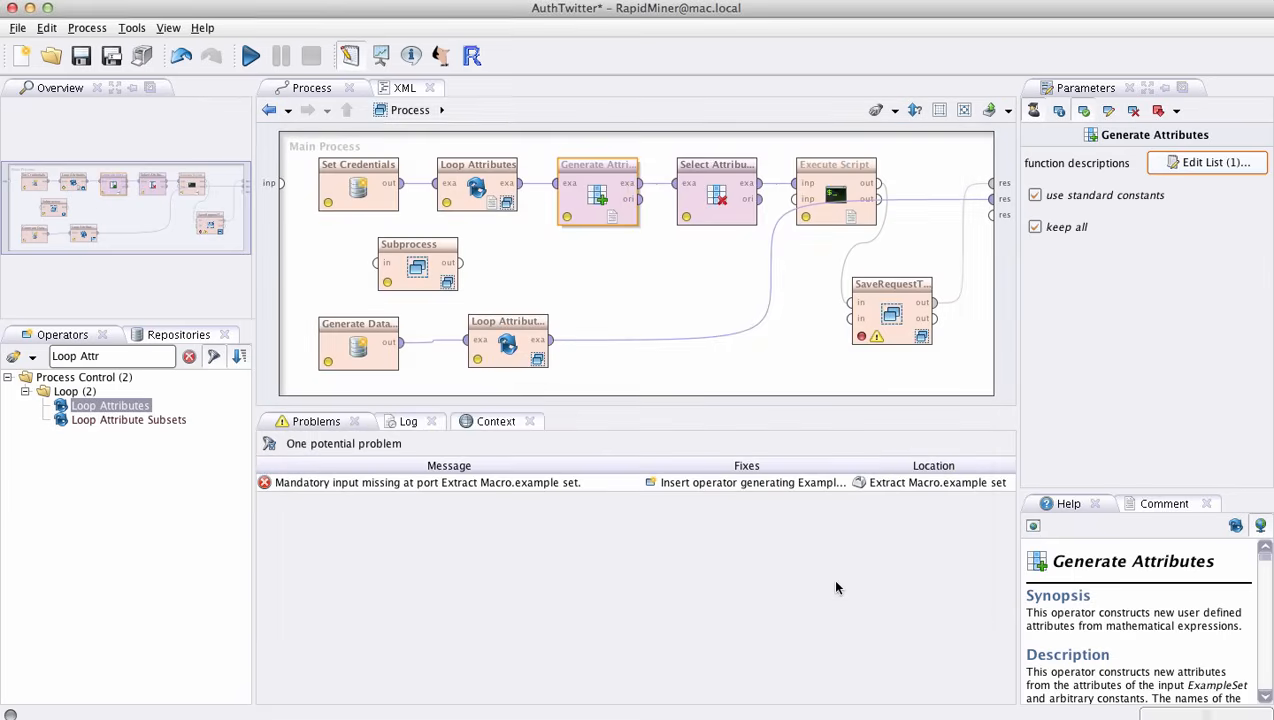
- Inspect which attributes the Select Attributes operator keeps, and close the selection without changes
left_click(703, 216)
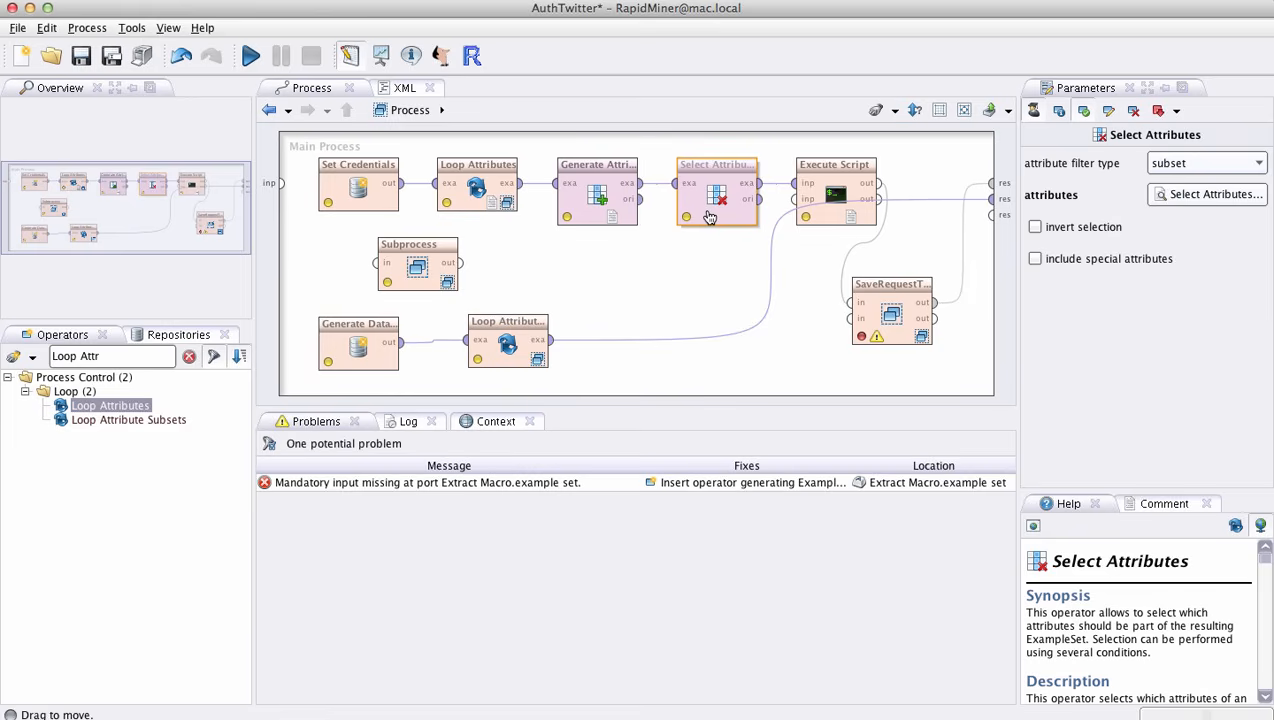
left_click(1232, 198)
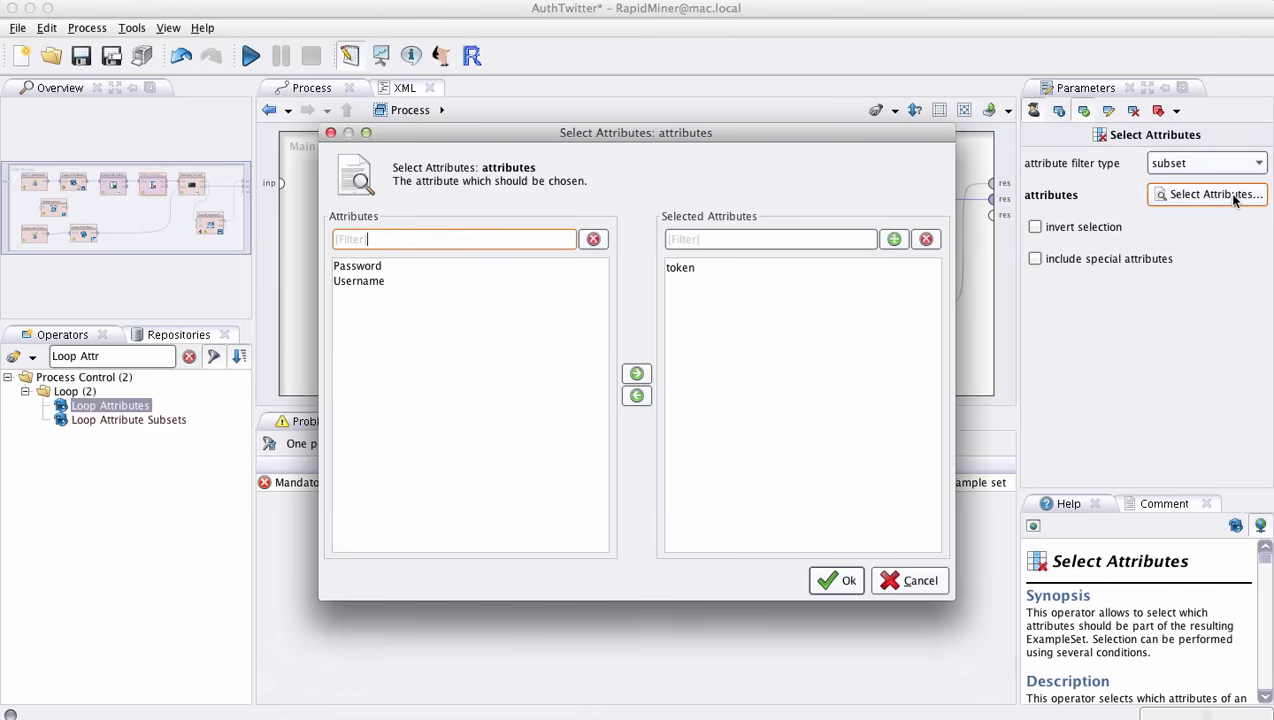
left_click(688, 269)
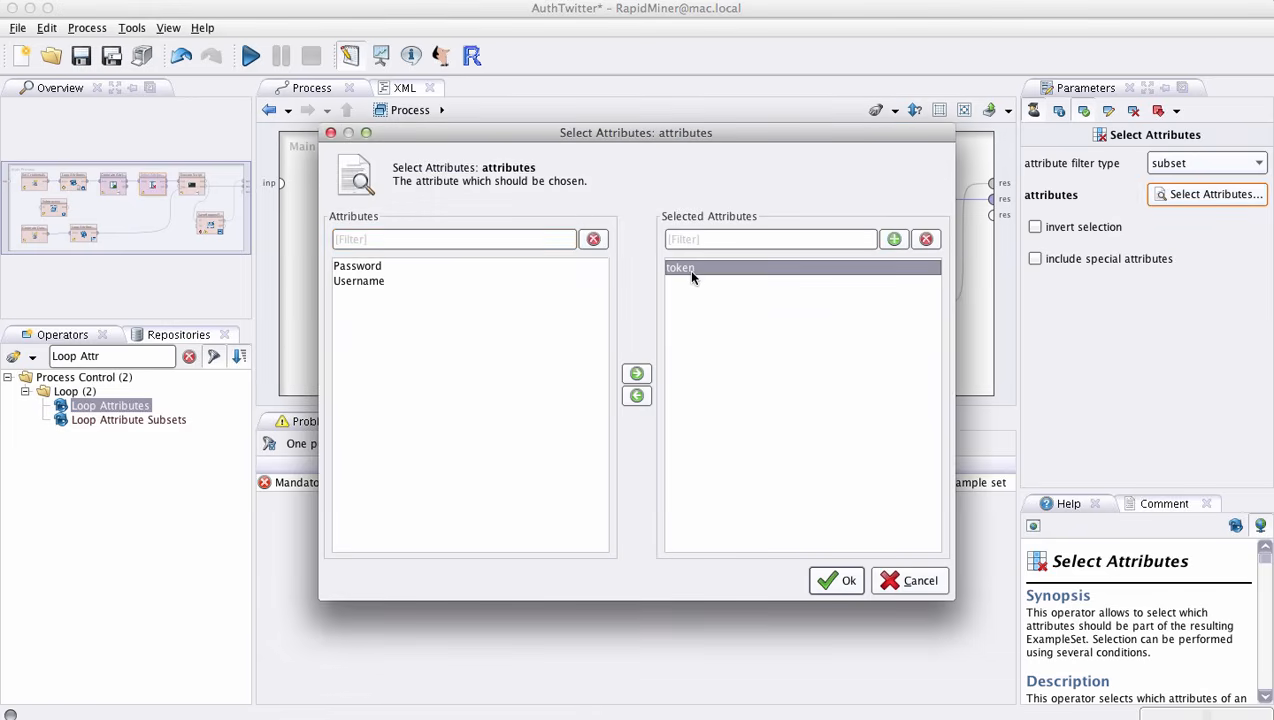
left_click(906, 584)
- Examine the Execute Script operator's Groovy code, especially the encodeBase64 call on the token, and close the script unchanged
left_click(838, 188)
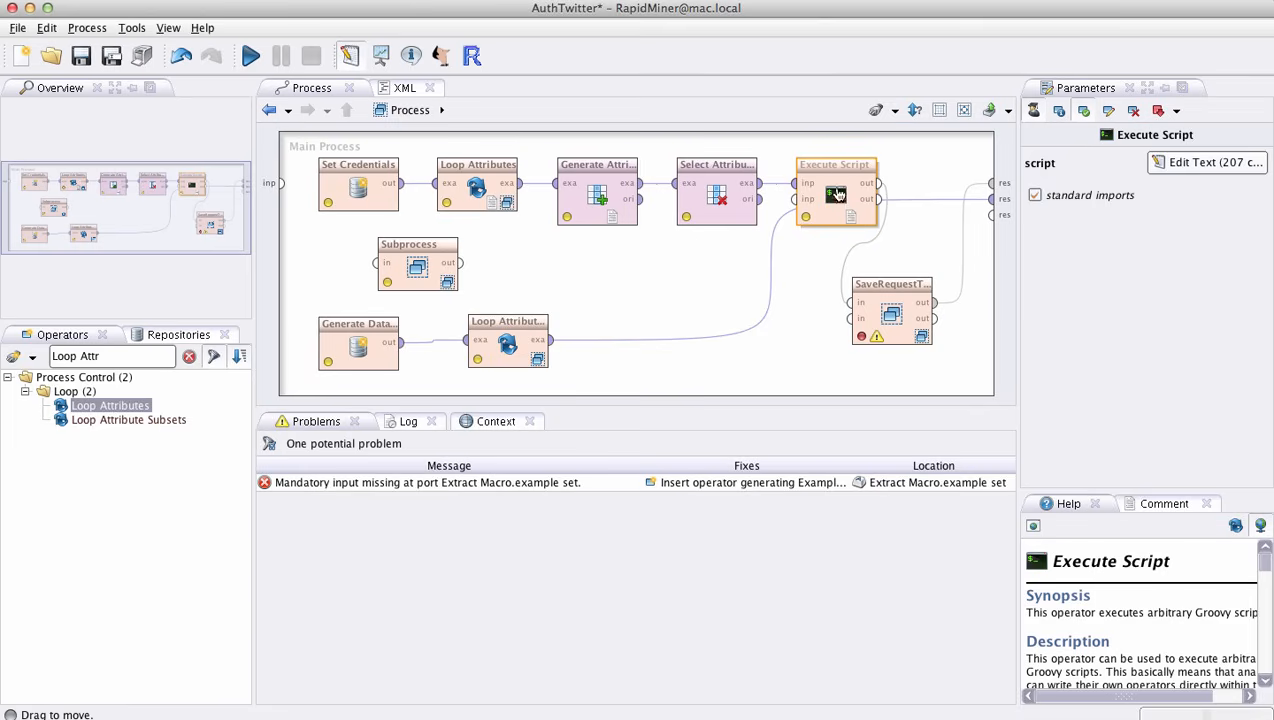
left_click(699, 197)
left_click(845, 186)
left_click(1193, 164)
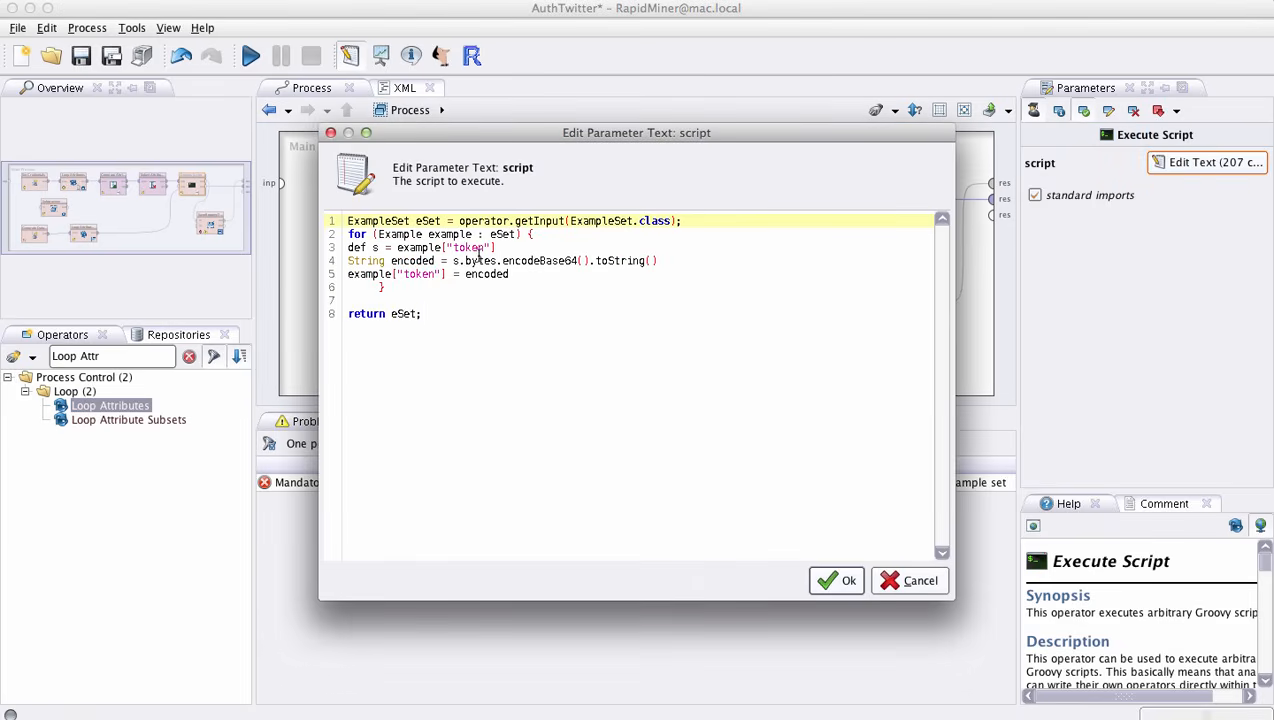
double_click(551, 262)
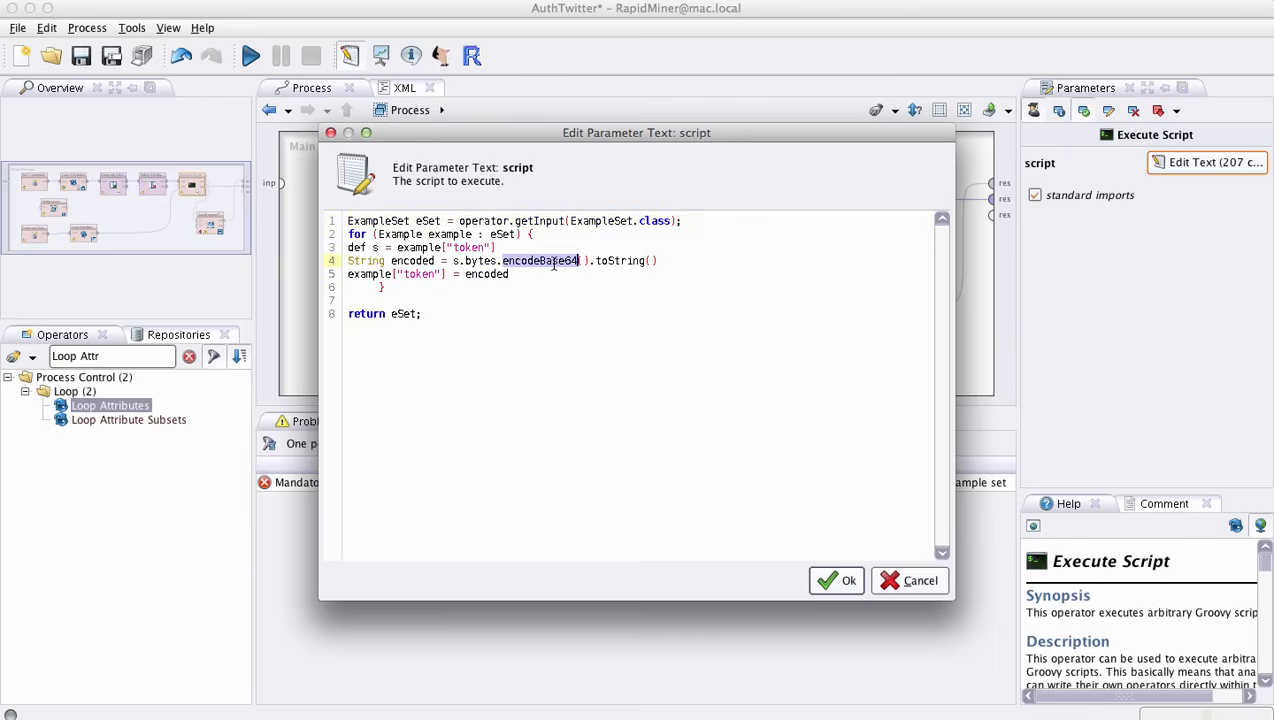
left_click(826, 578)
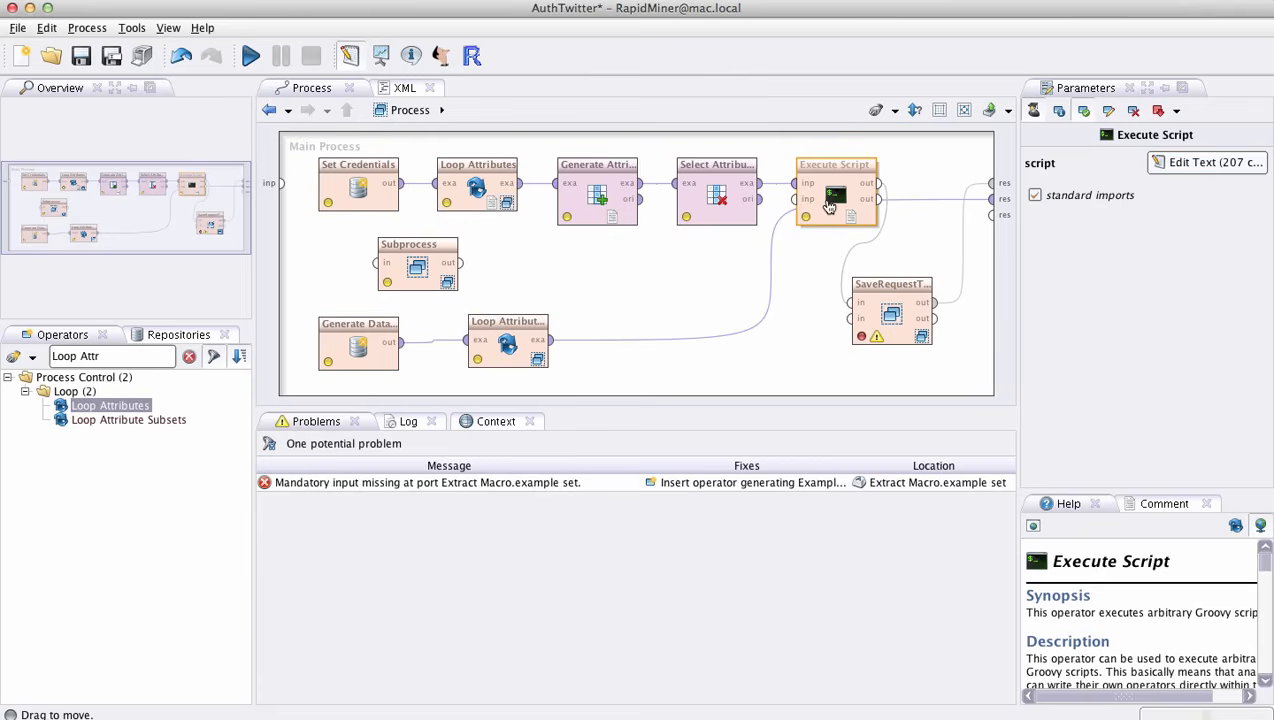
- Delete the Subprocess, Generate Data by User Specification and second Loop Attributes demonstration operators together from the main process
left_click(304, 151)
left_click(327, 332)
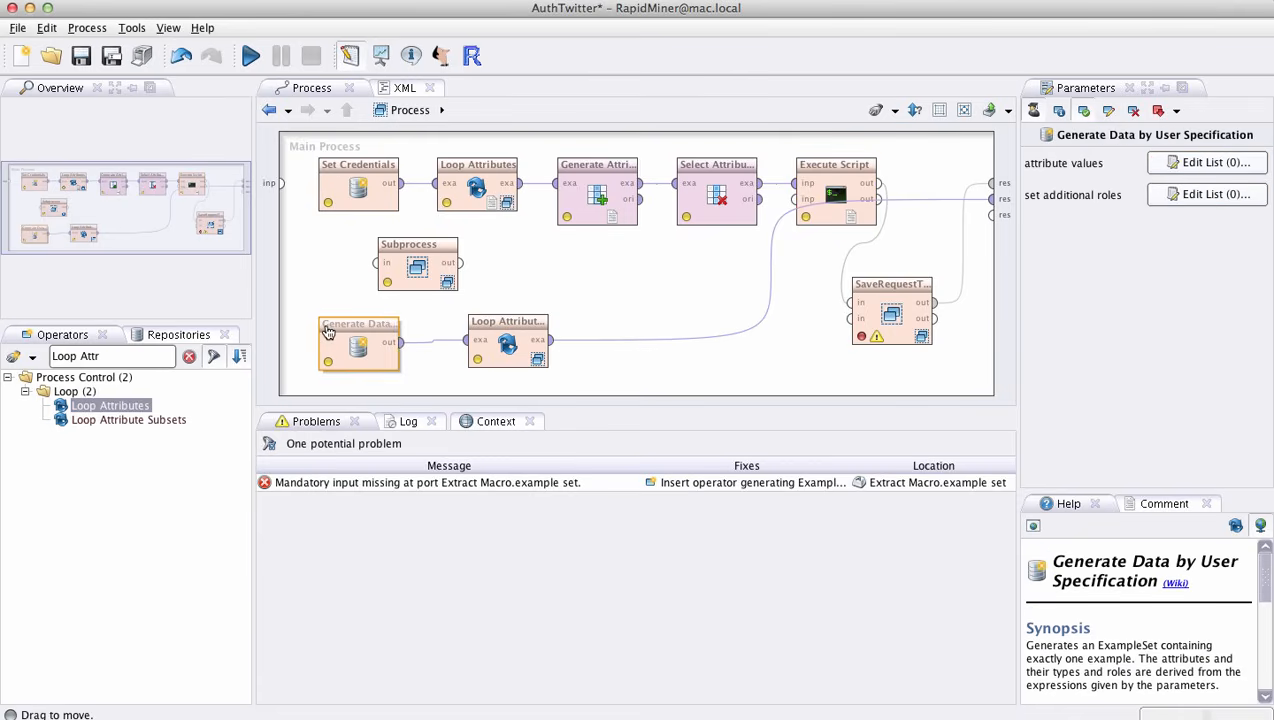
right_click(327, 332)
left_click(298, 294)
left_click_drag(294, 291, 612, 390)
left_click(506, 347)
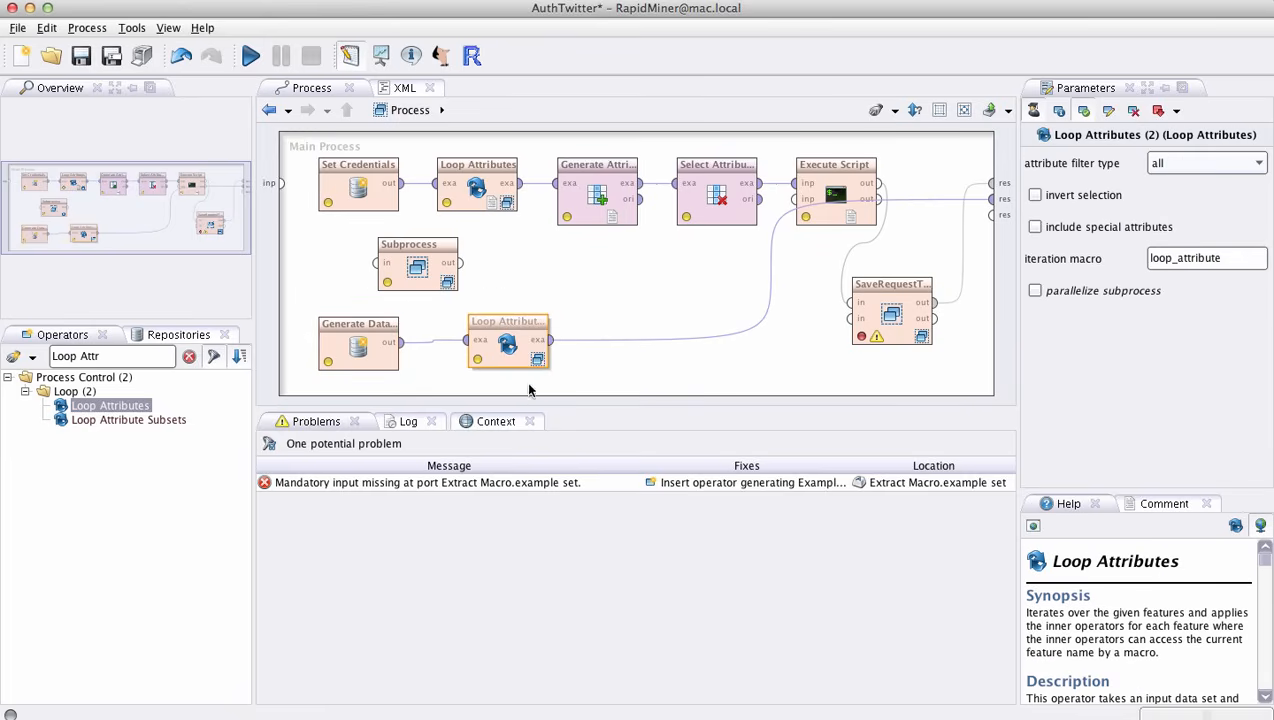
left_click_drag(298, 278, 688, 386)
left_click(680, 373)
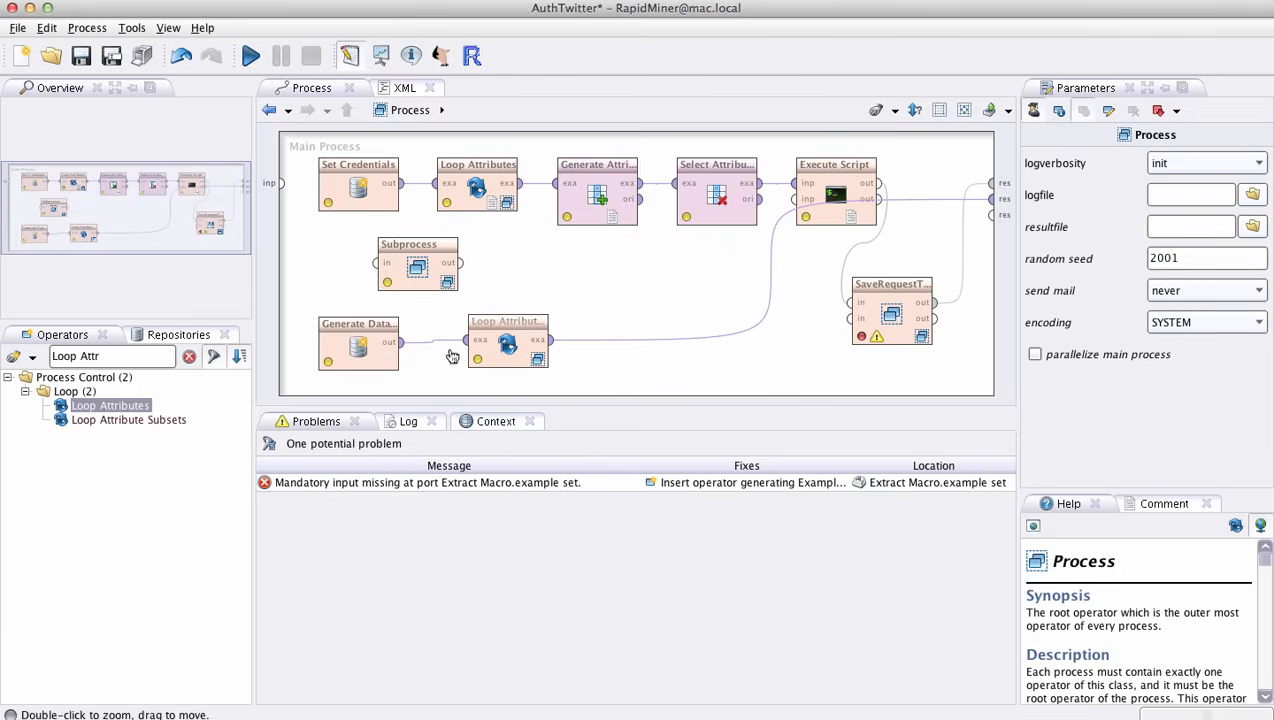
left_click_drag(288, 222, 715, 400)
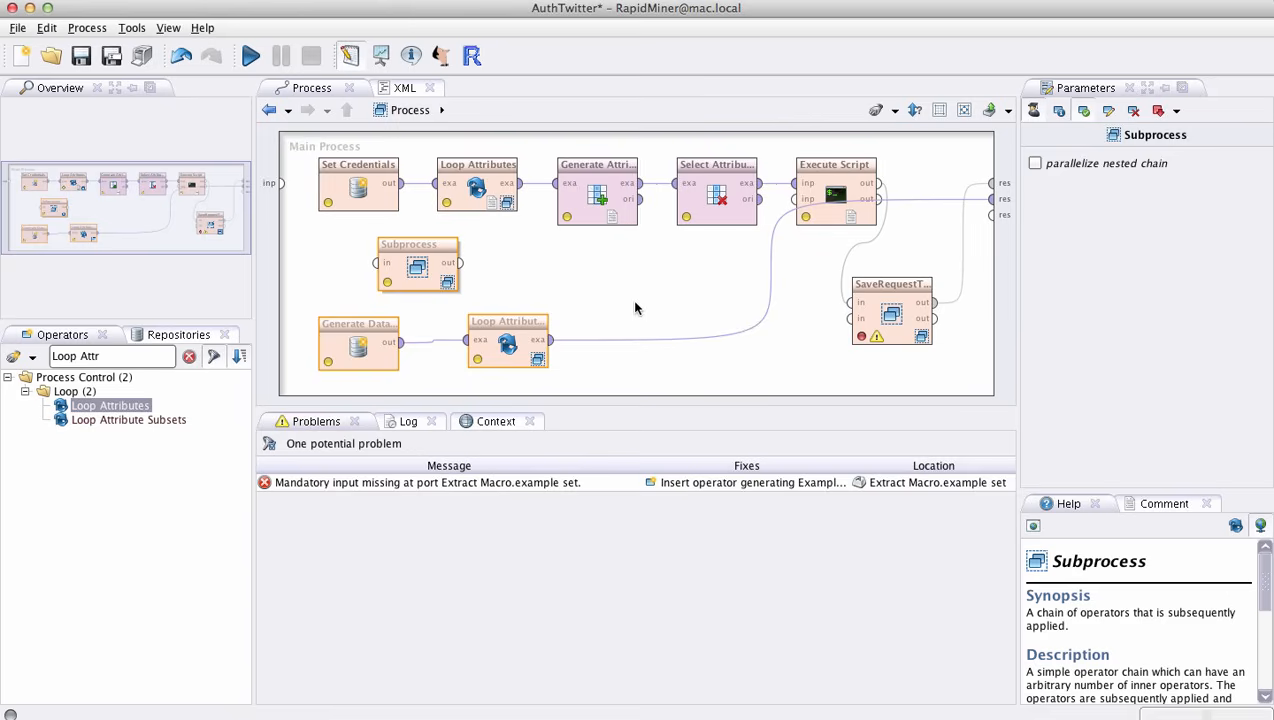
right_click(651, 308)
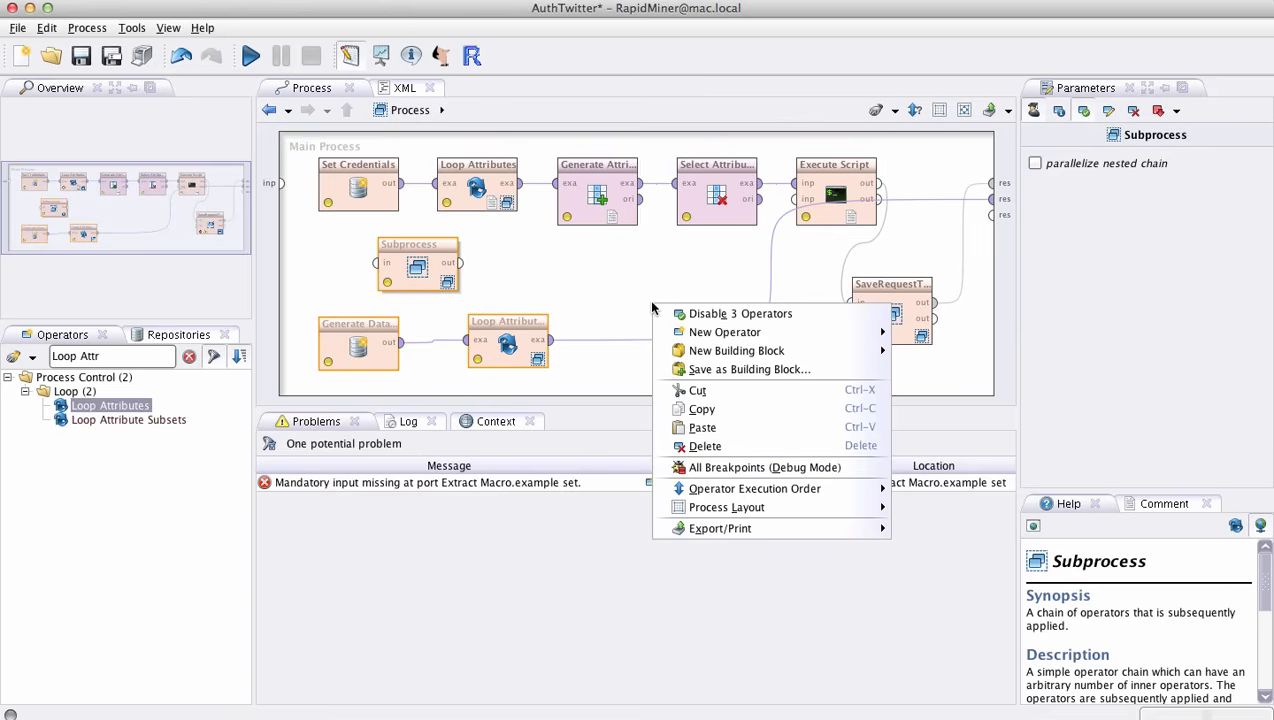
left_click(700, 444)
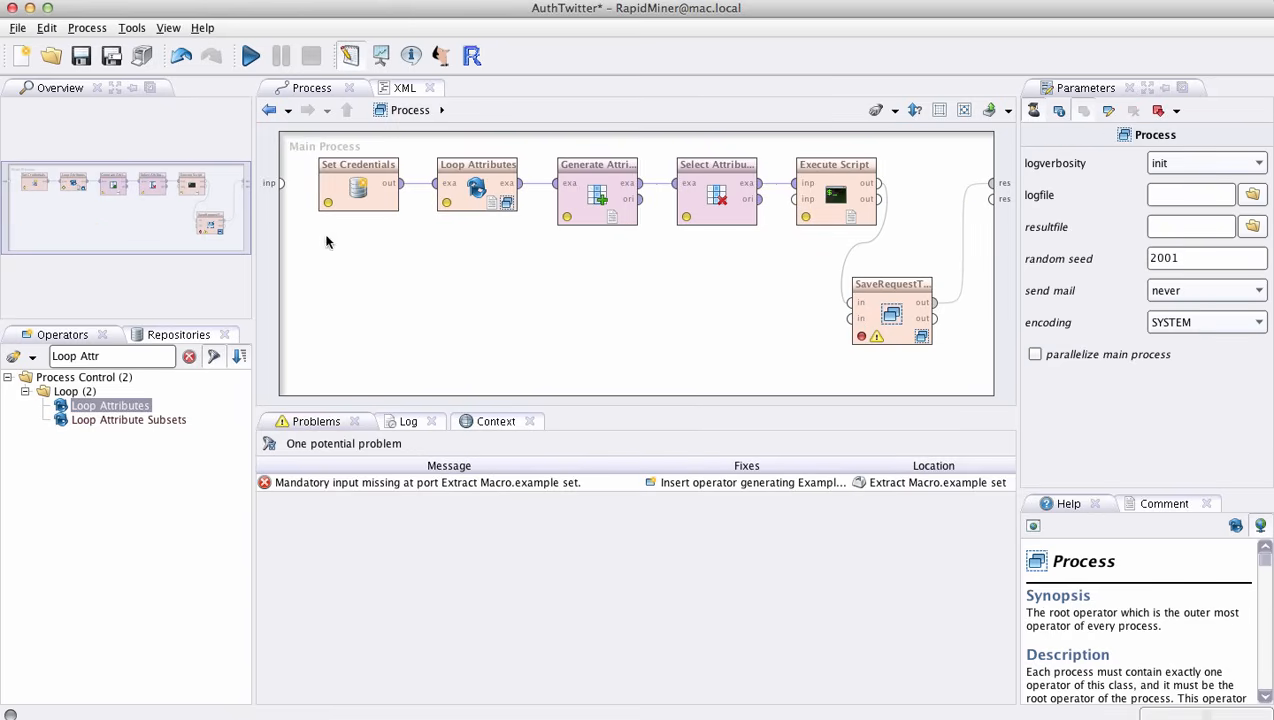
- Look inside the SaveRequestToken subprocess, return to the main process and select the SaveRequestToken operator
left_click_drag(287, 139, 929, 254)
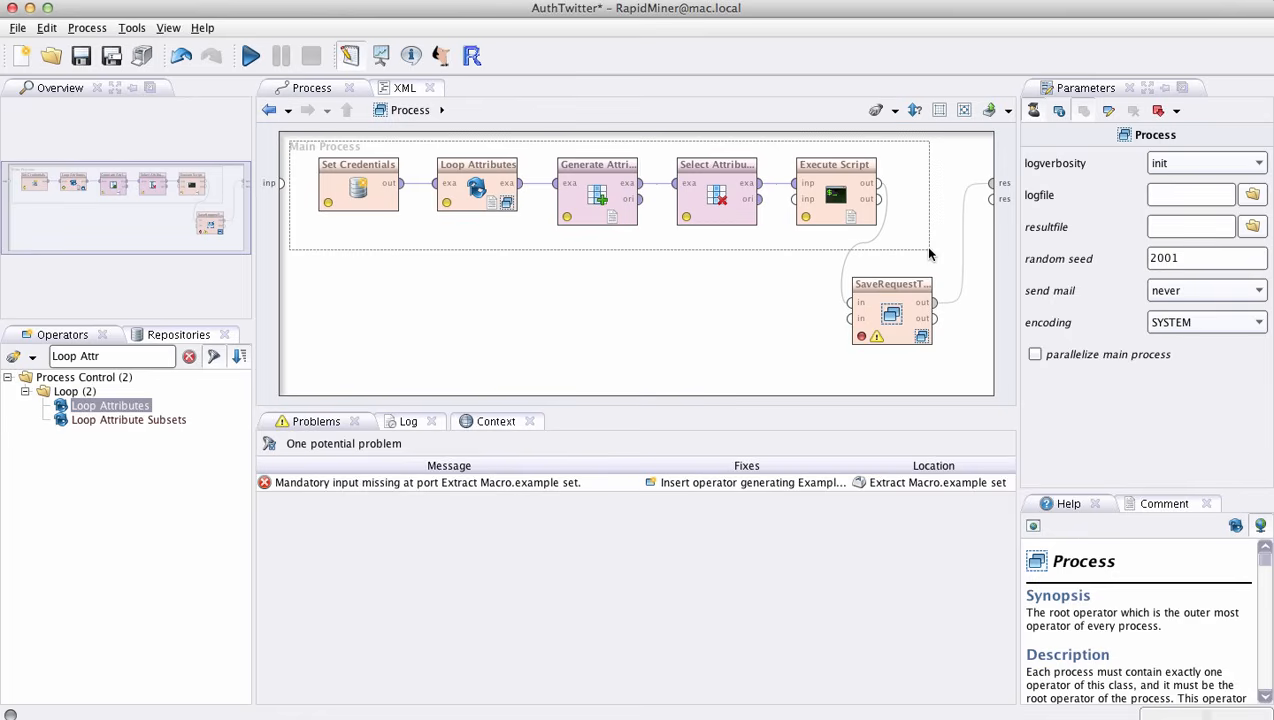
left_click_drag(929, 254, 929, 254)
left_click(928, 253)
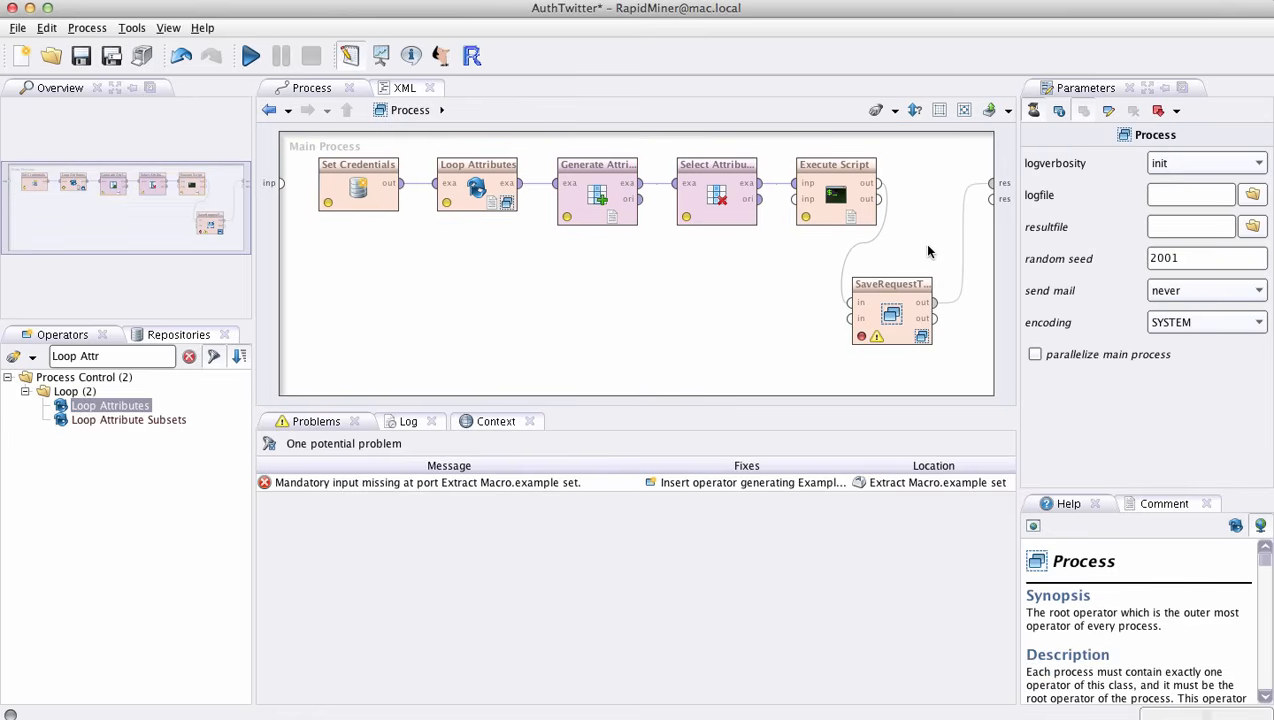
double_click(895, 296)
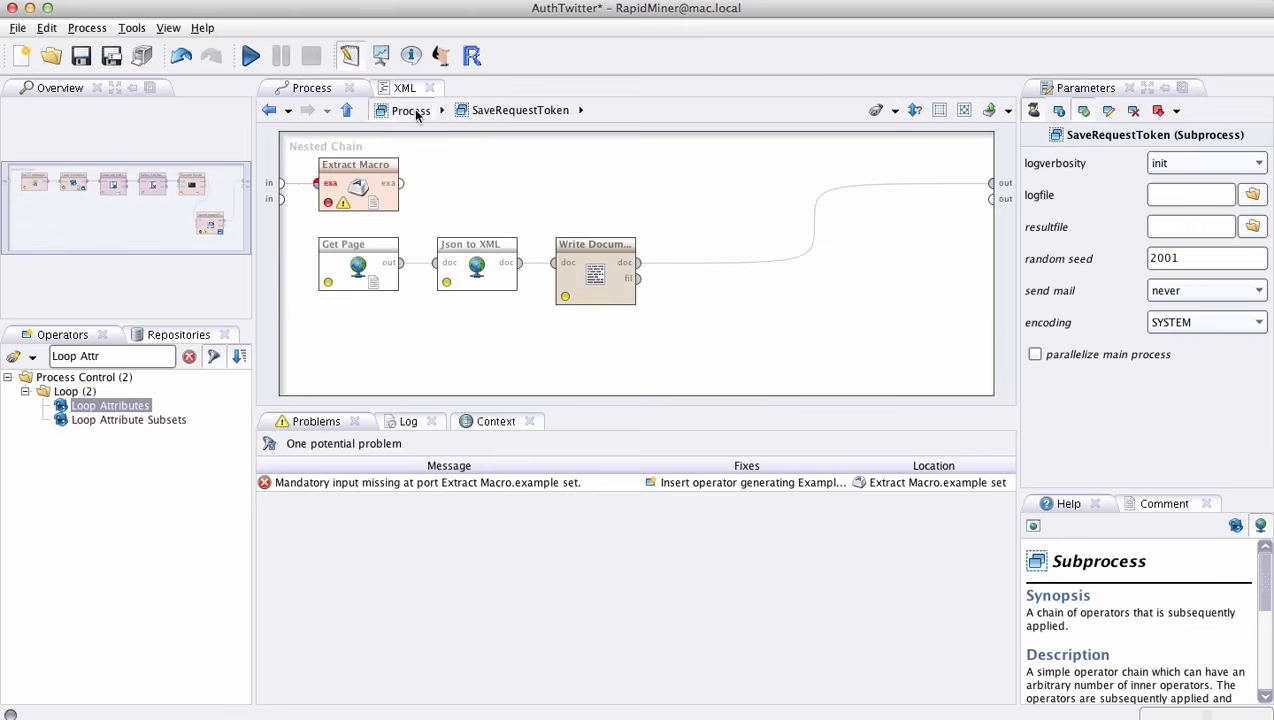
left_click(411, 110)
left_click(885, 289)
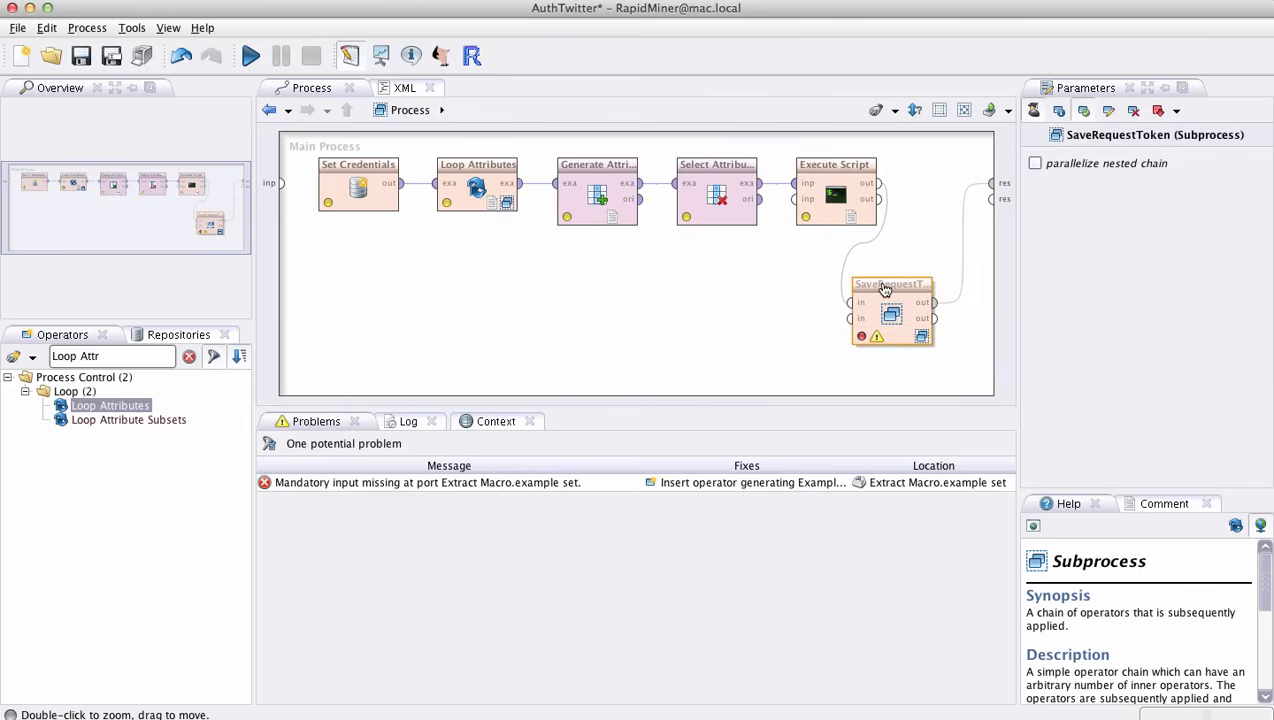
- Find the Subprocess operator, add one below the operator chain in the main process, and delete it again
left_click(189, 356)
left_click(80, 358)
type("Sub")
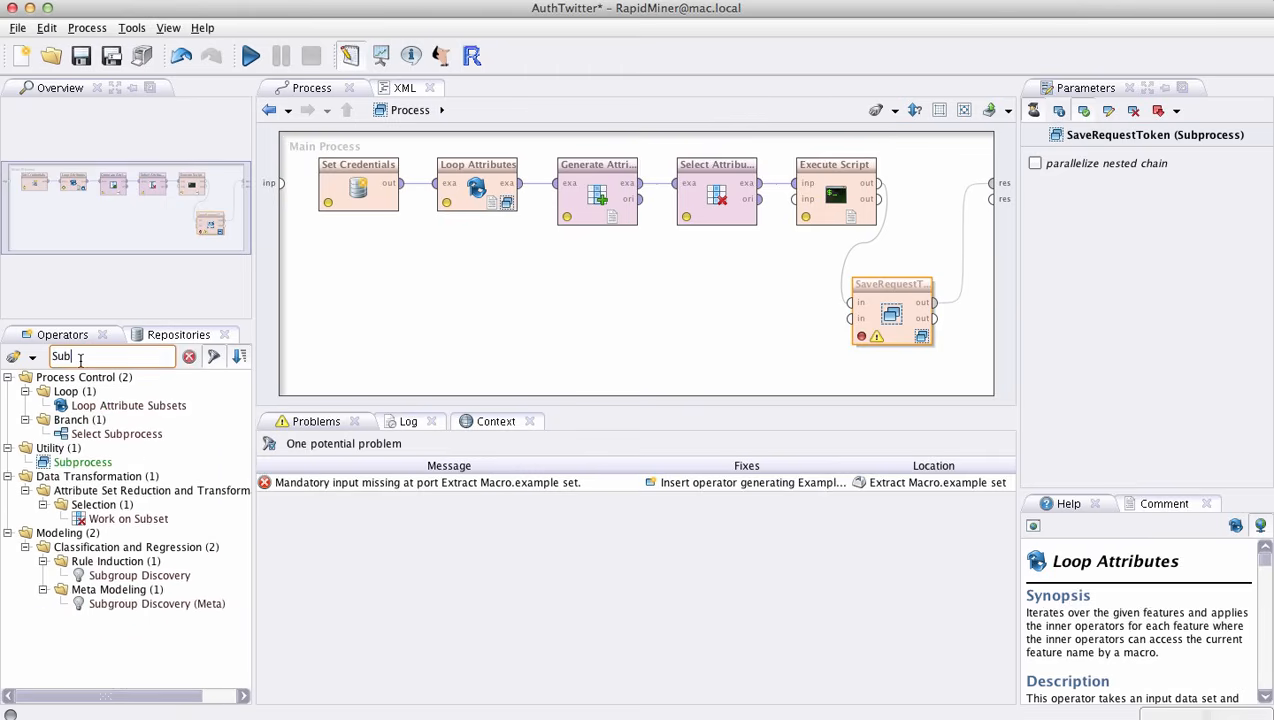
type("p")
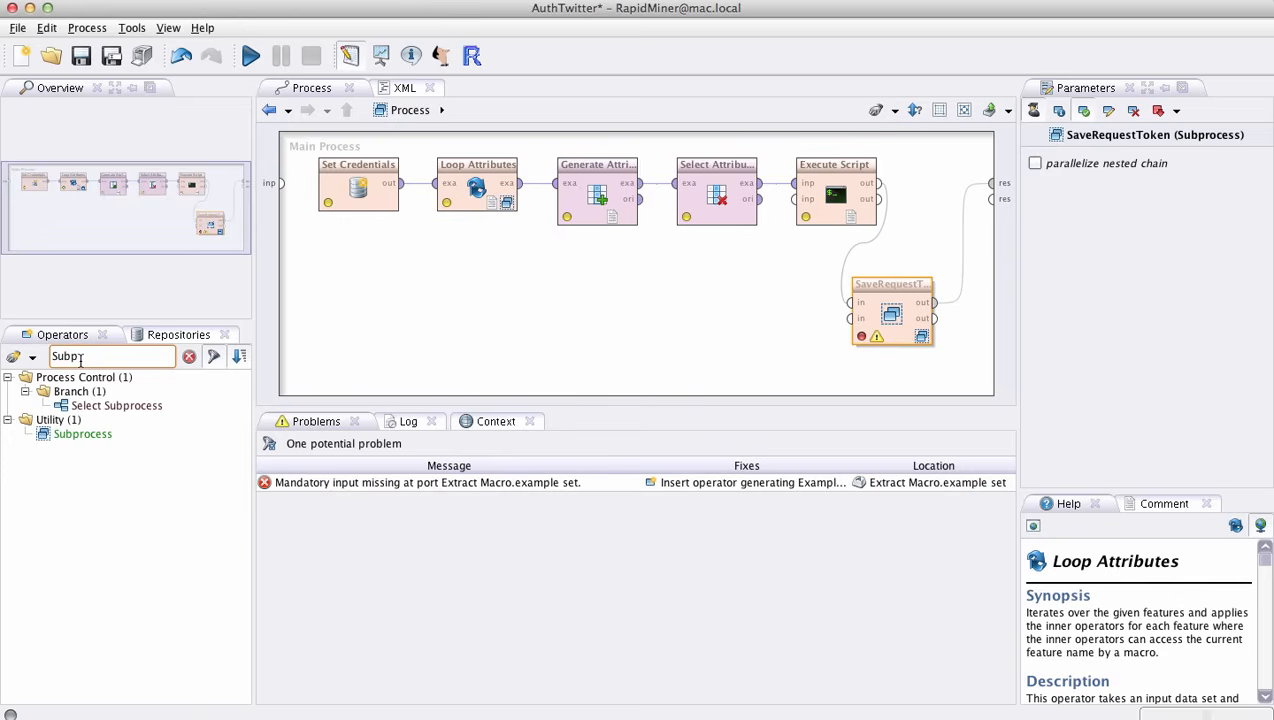
left_click_drag(72, 436, 540, 279)
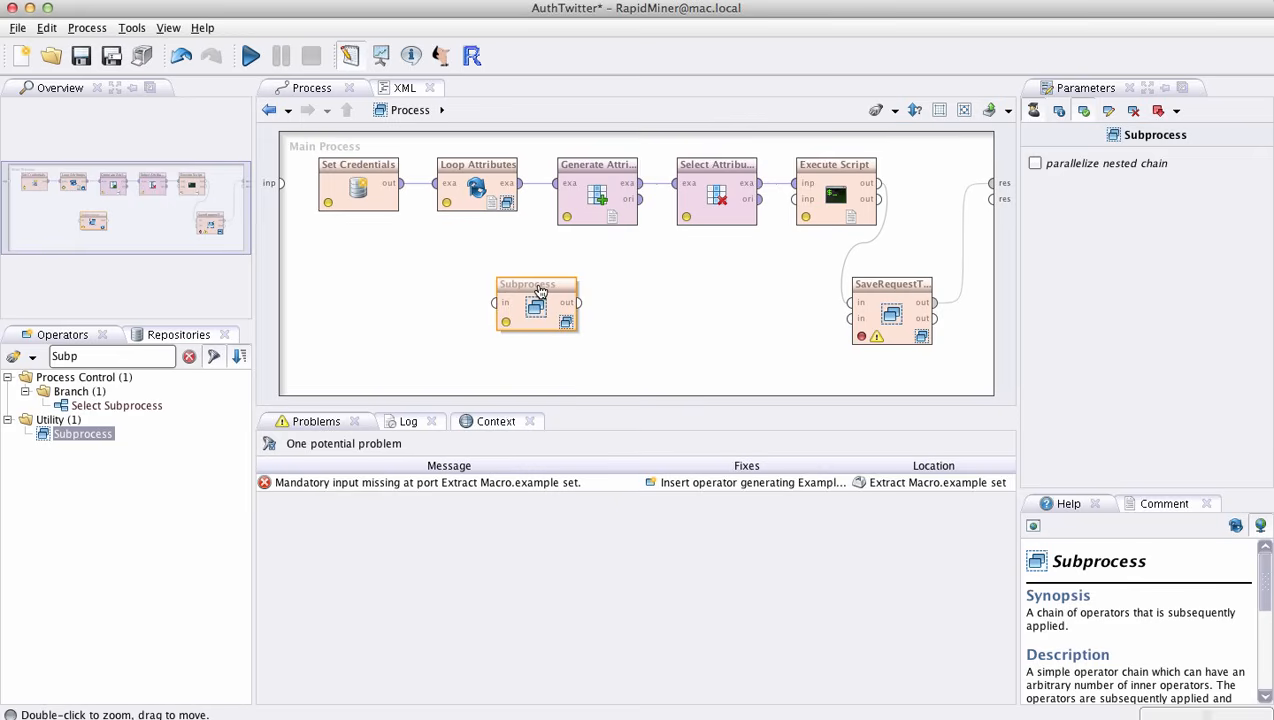
right_click(539, 290)
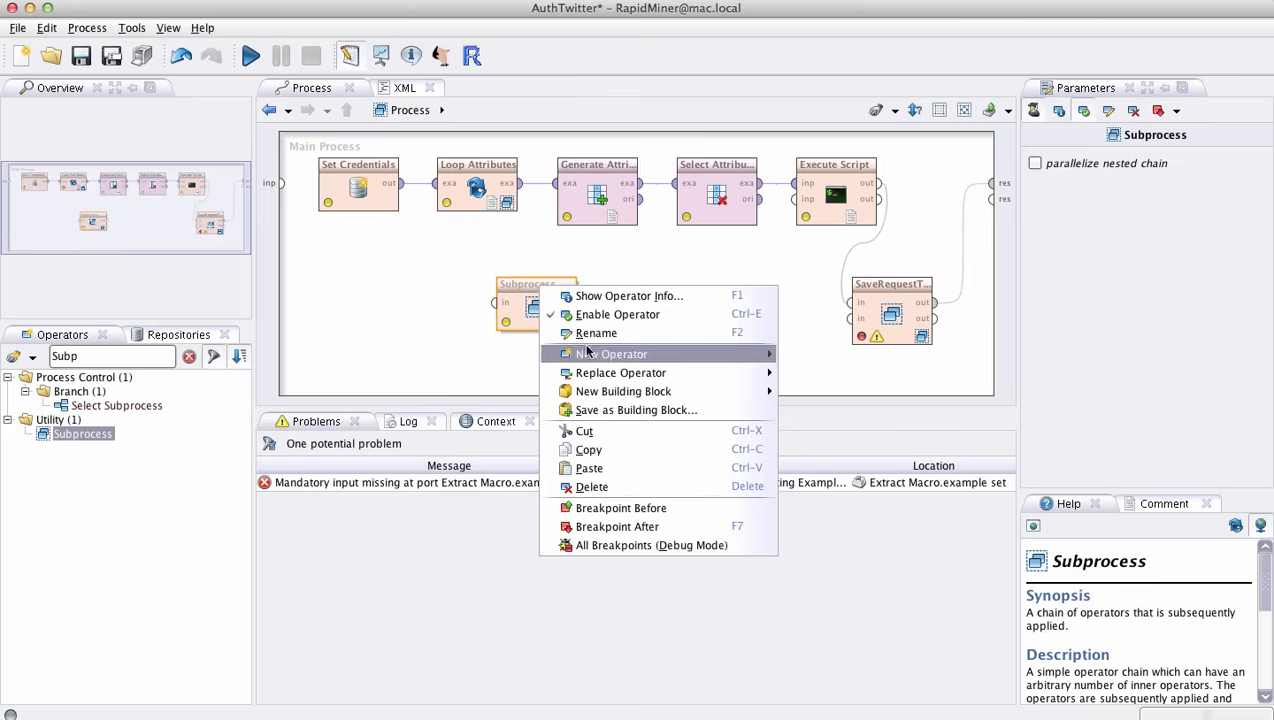
left_click(591, 487)
- Open the SaveRequestToken subprocess and examine the macro name and source attribute of its Extract Macro operator
left_click(885, 290)
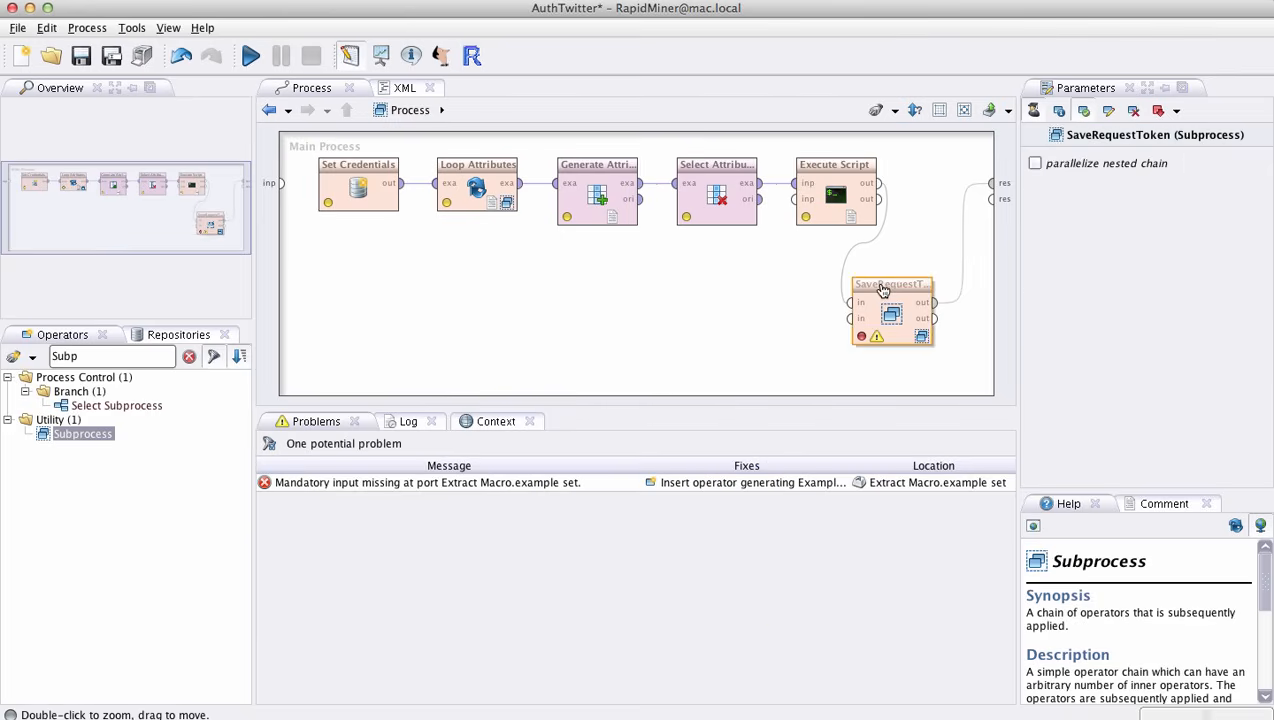
double_click(891, 318)
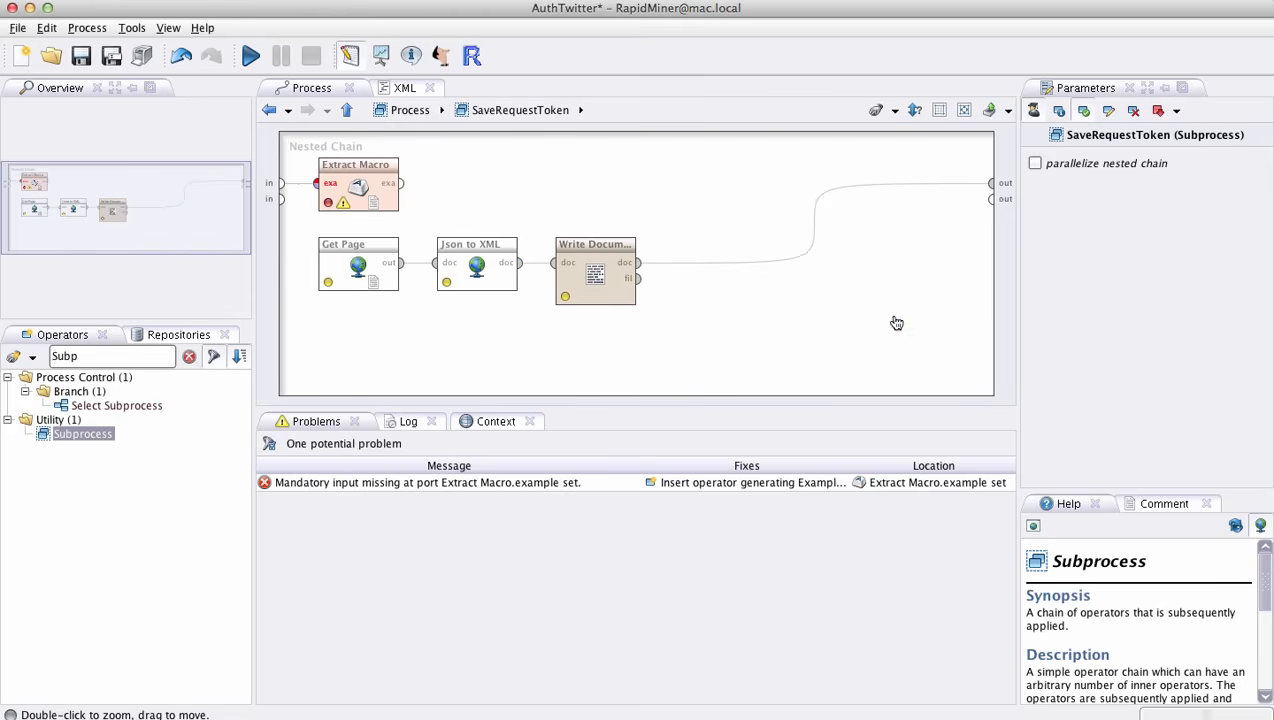
left_click(369, 168)
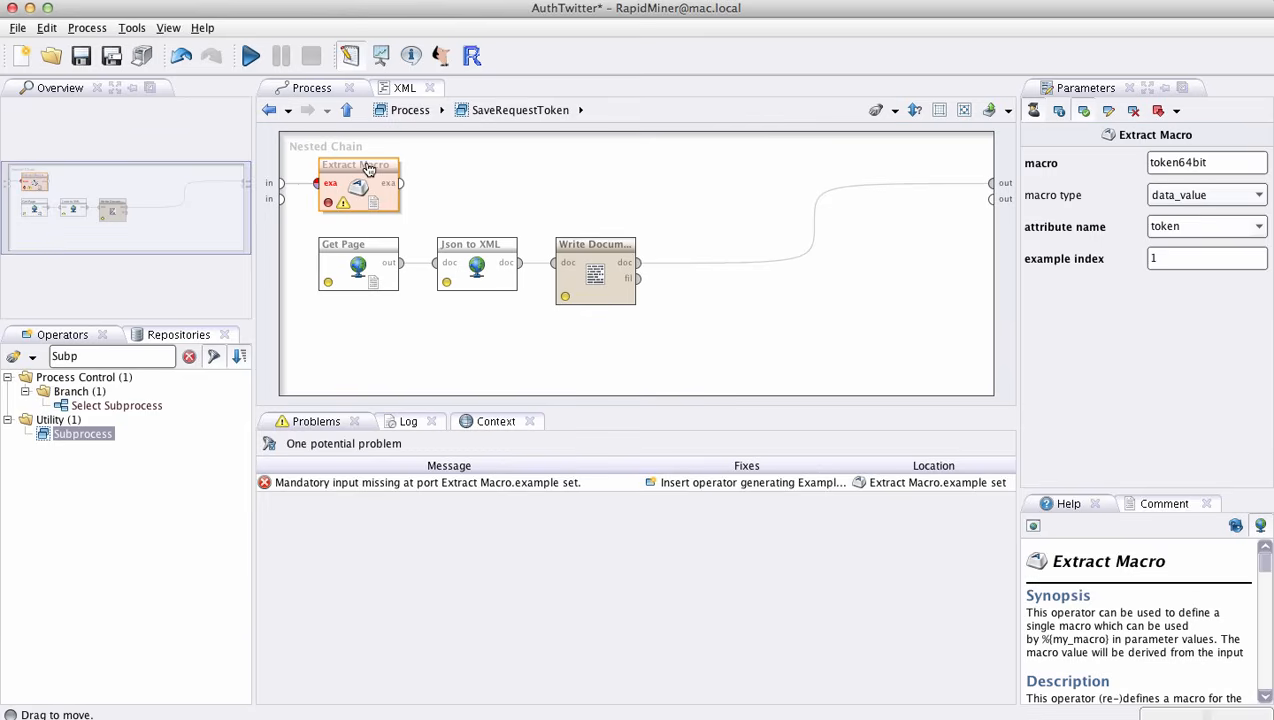
left_click_drag(1210, 167, 1120, 163)
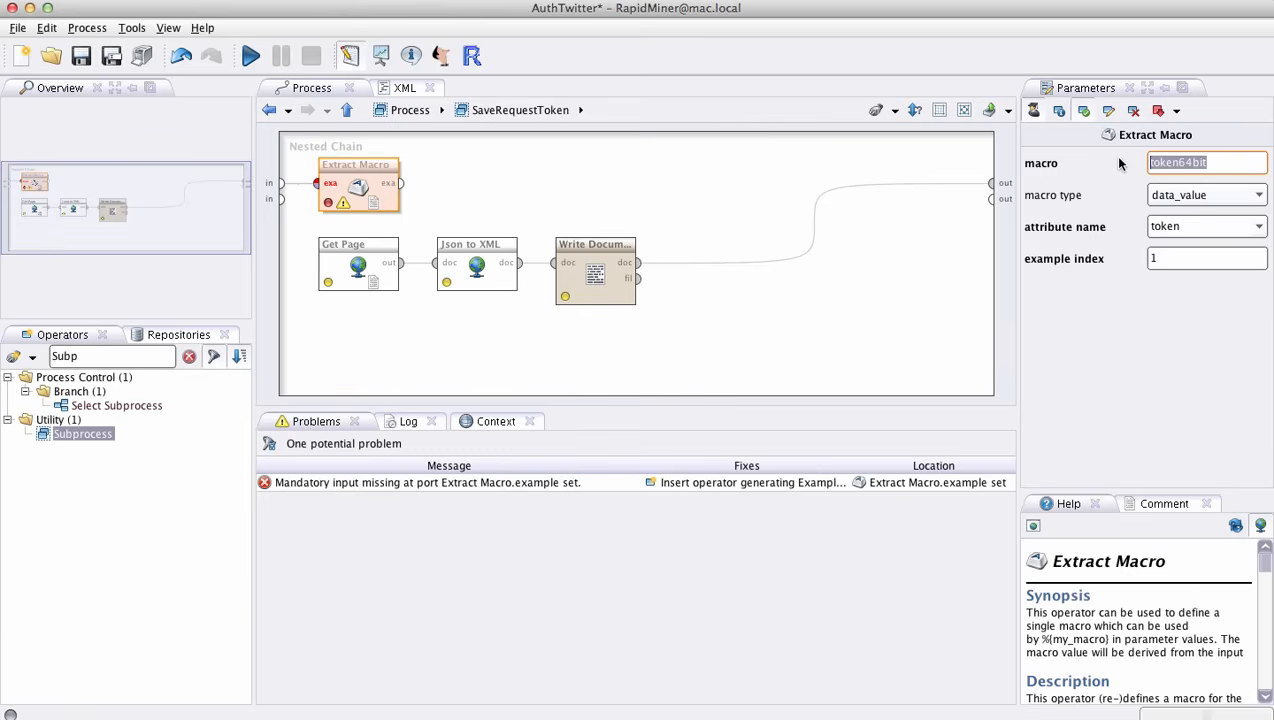
left_click_drag(1186, 230, 1144, 229)
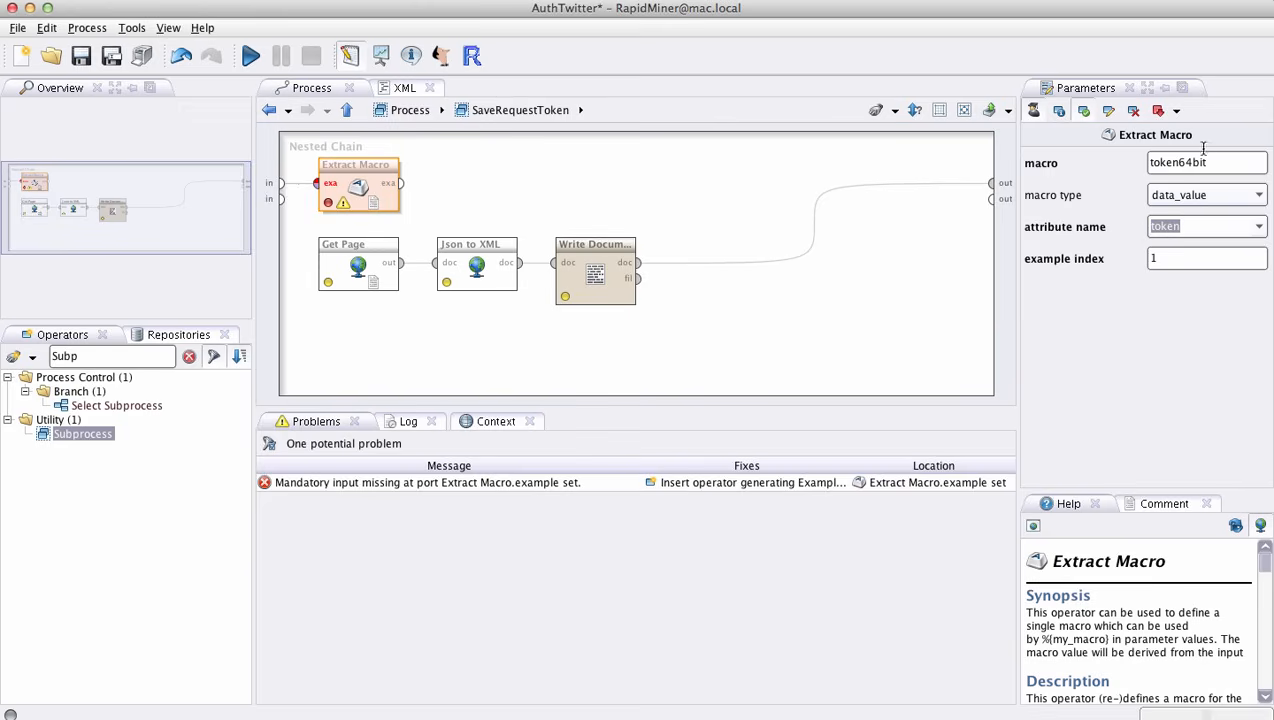
left_click_drag(1200, 162, 1100, 166)
- Check the Get Page operator's request settings, and return to the Extract Macro operator's parameters
left_click(343, 261)
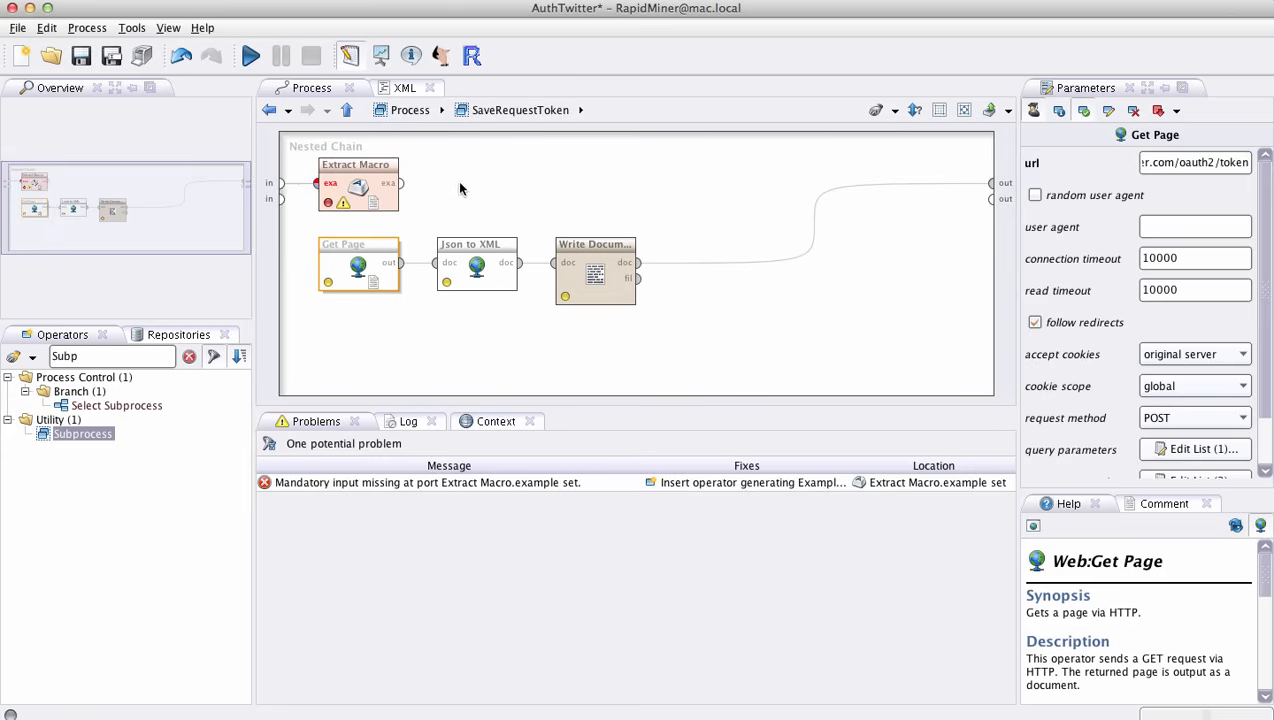
left_click(356, 160)
left_click(357, 163)
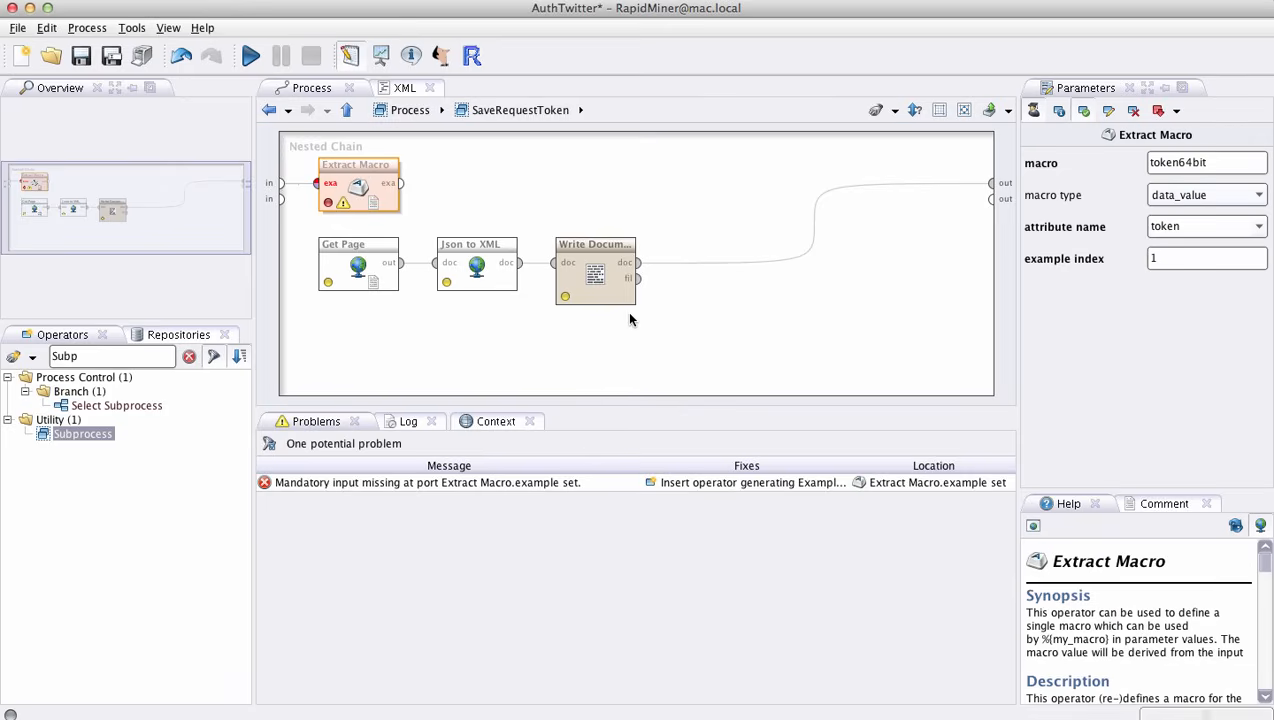
- Examine the Get Page operator's token URL and request method in the SaveRequestToken subprocess
left_click(378, 253)
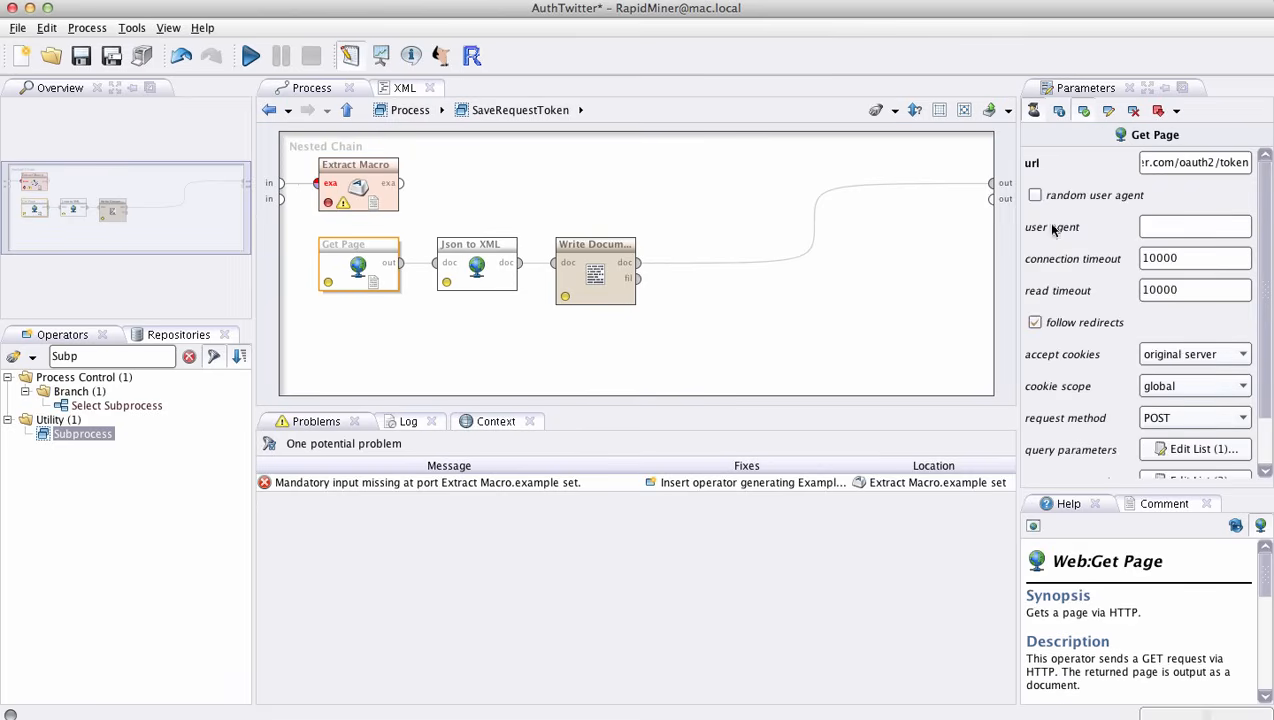
left_click_drag(1176, 166, 1267, 167)
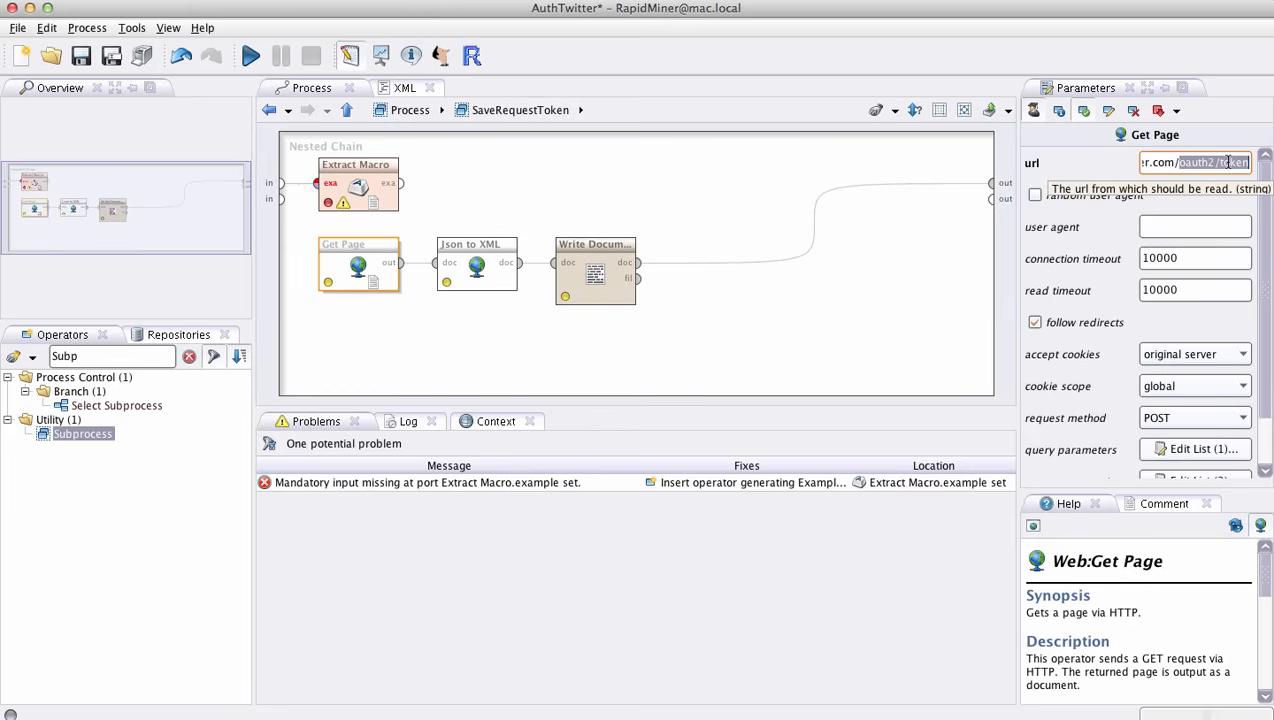
left_click(1227, 162)
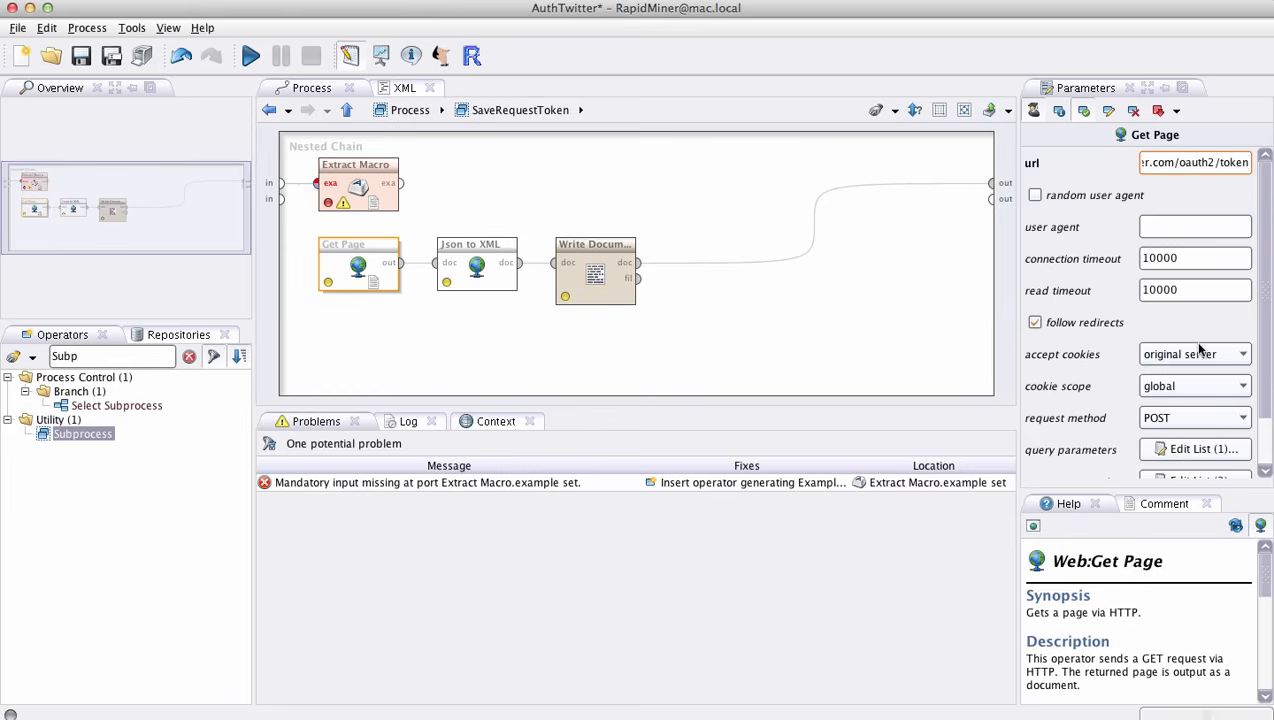
left_click(1177, 418)
left_click(1177, 420)
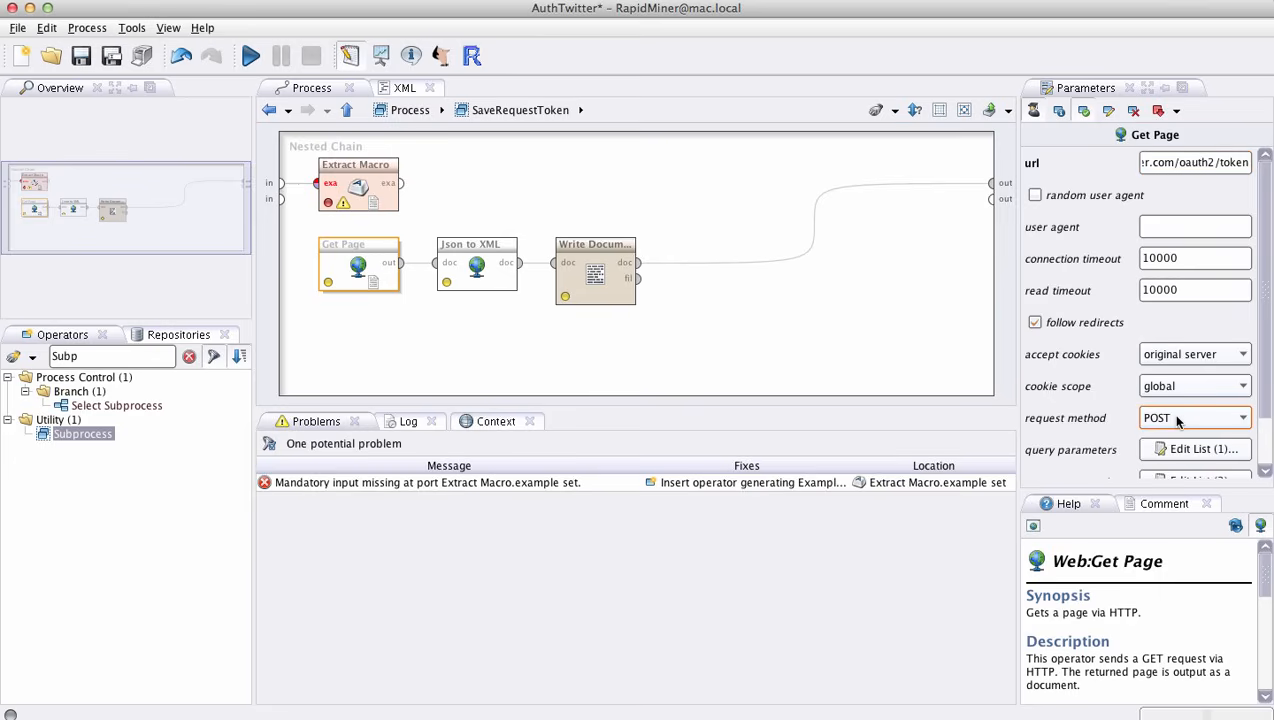
scroll(1177, 421, "down", 2)
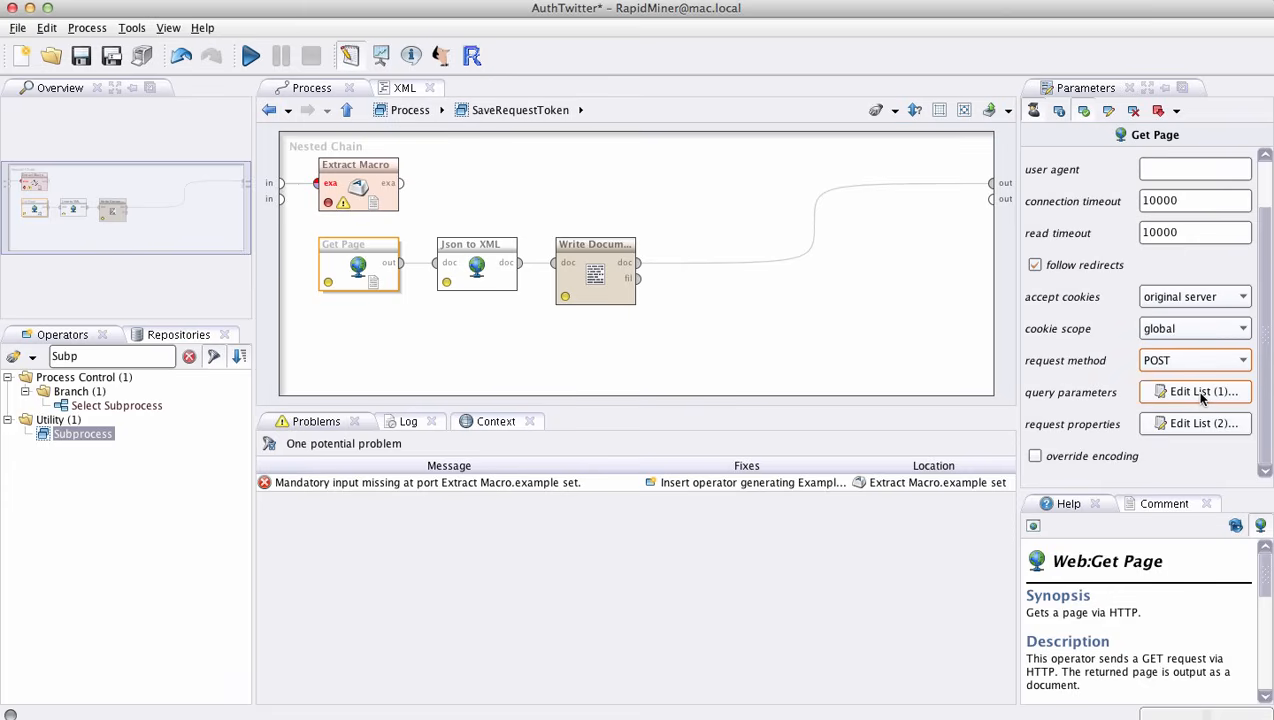
- Open the Get Page operator's query parameters list, examine the grant_type entry's value, and close the list
left_click(1203, 393)
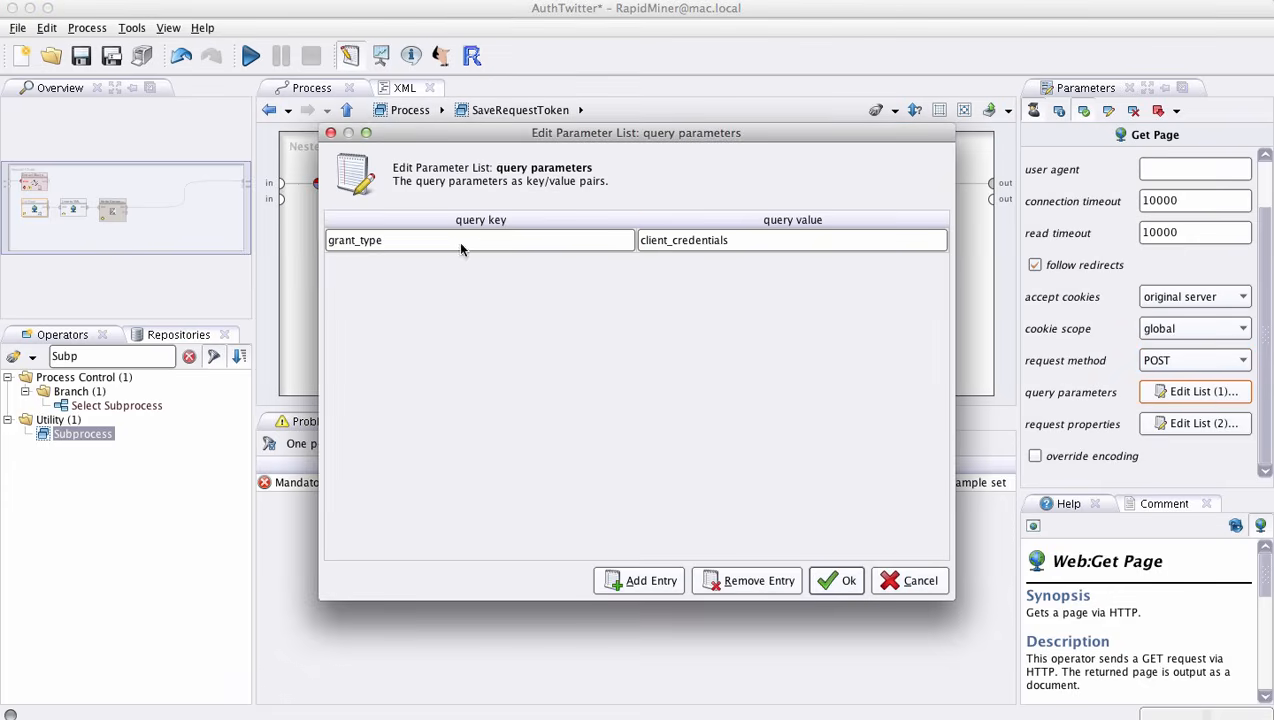
left_click(779, 241)
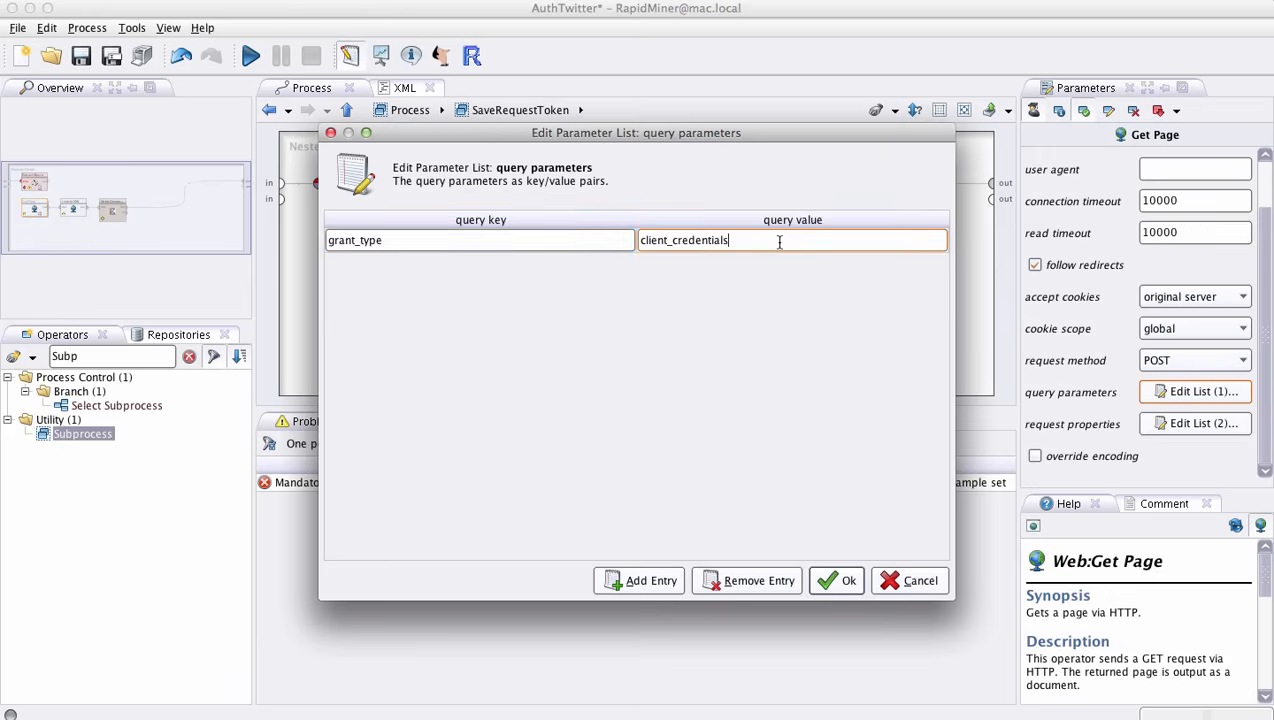
double_click(772, 241)
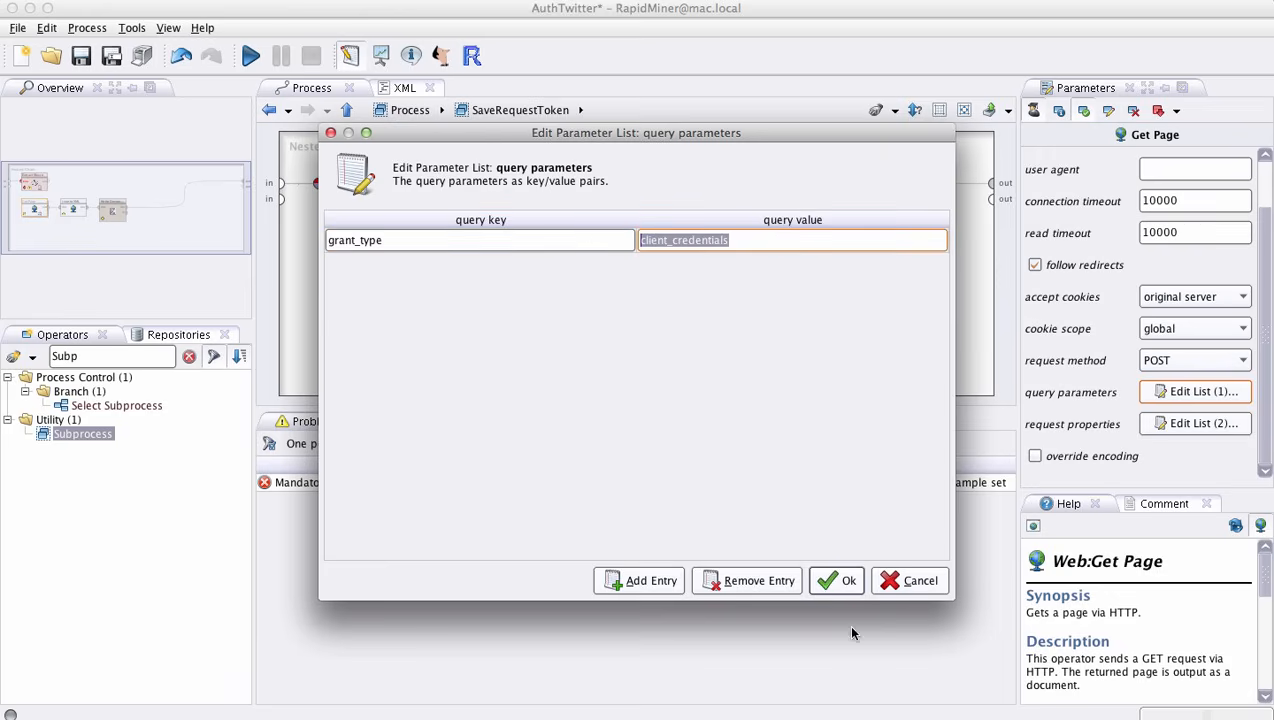
left_click(842, 581)
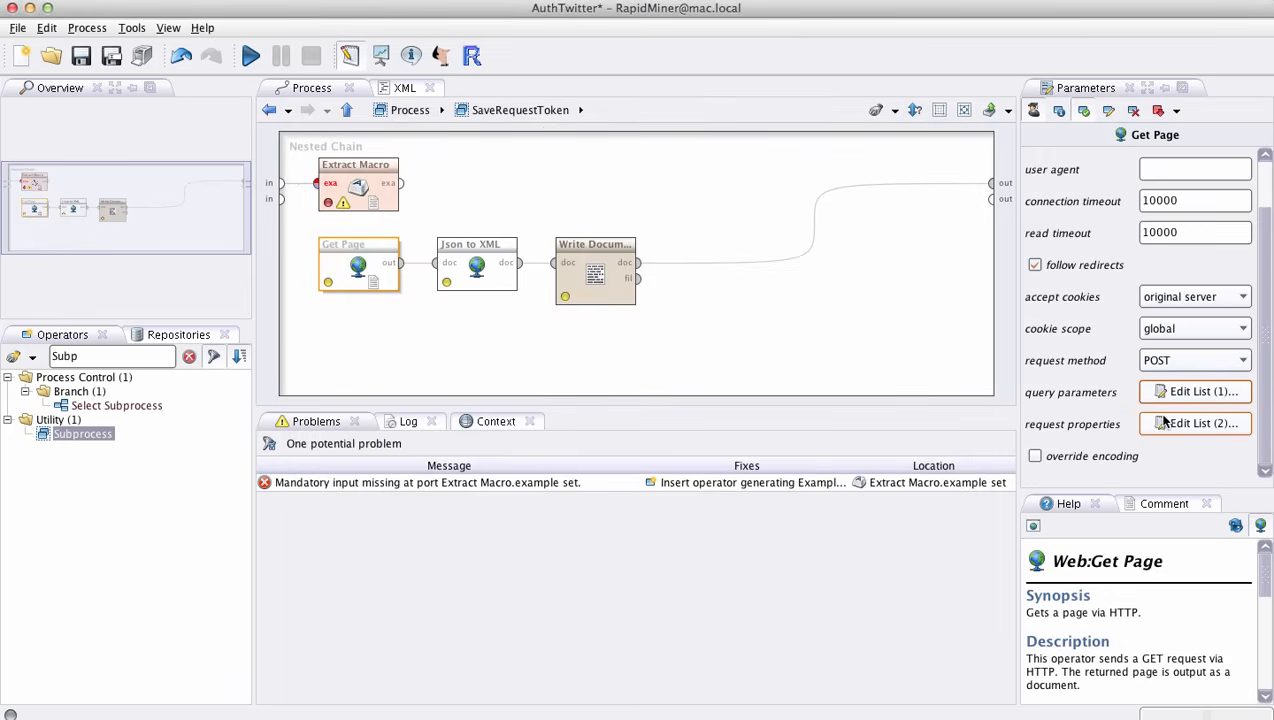
- Examine the Authorization and Content-Type entries in the Get Page operator's request properties, and close the list without changes
left_click(1167, 423)
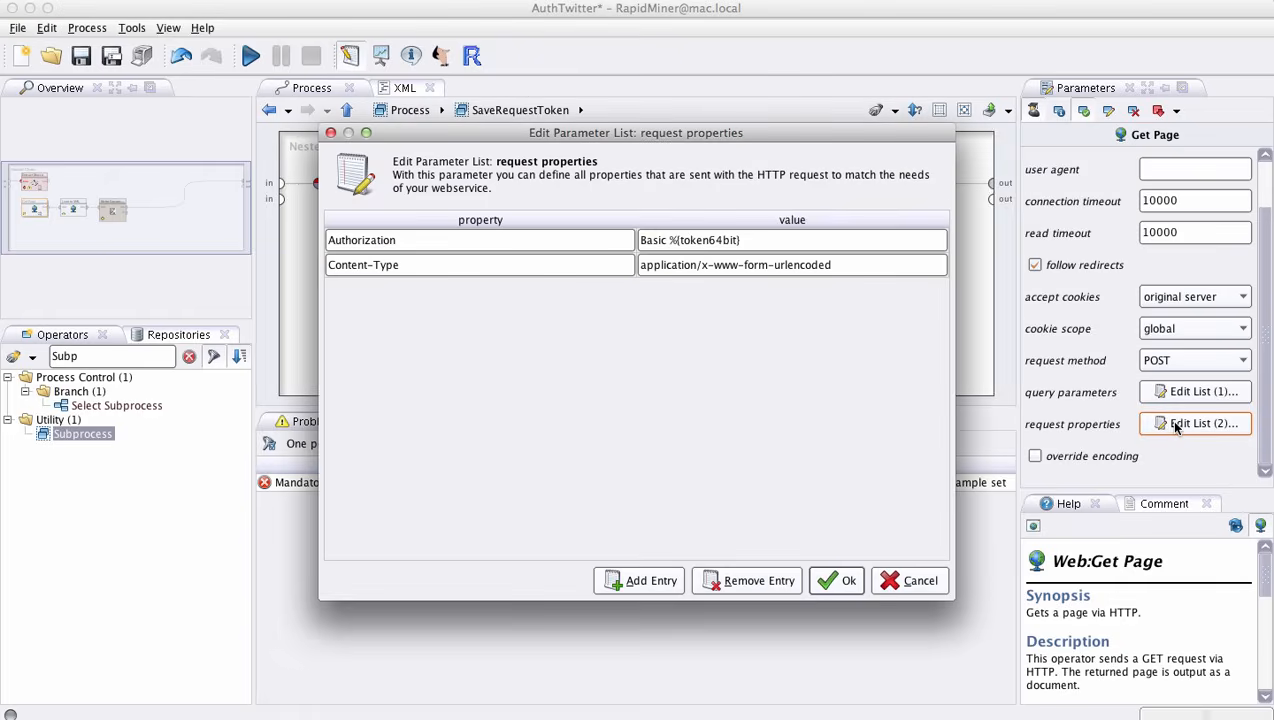
double_click(401, 242)
double_click(652, 240)
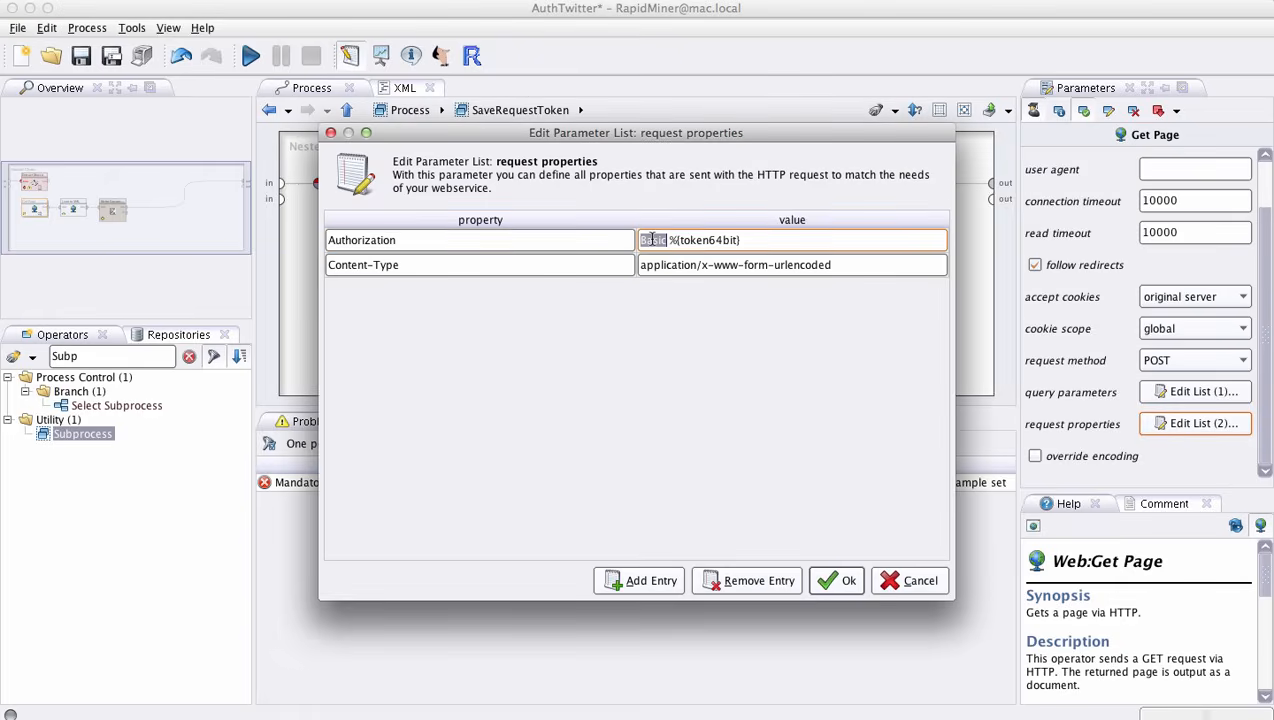
double_click(703, 240)
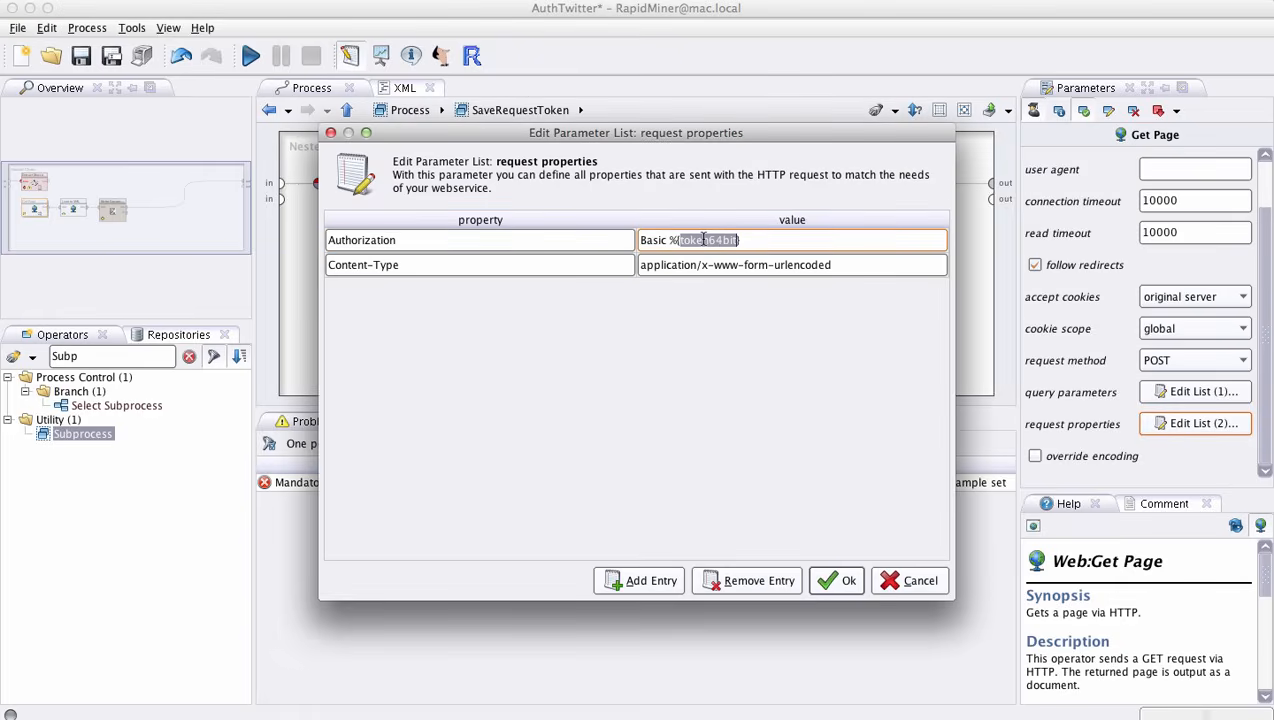
left_click(733, 240)
double_click(733, 240)
left_click(745, 262)
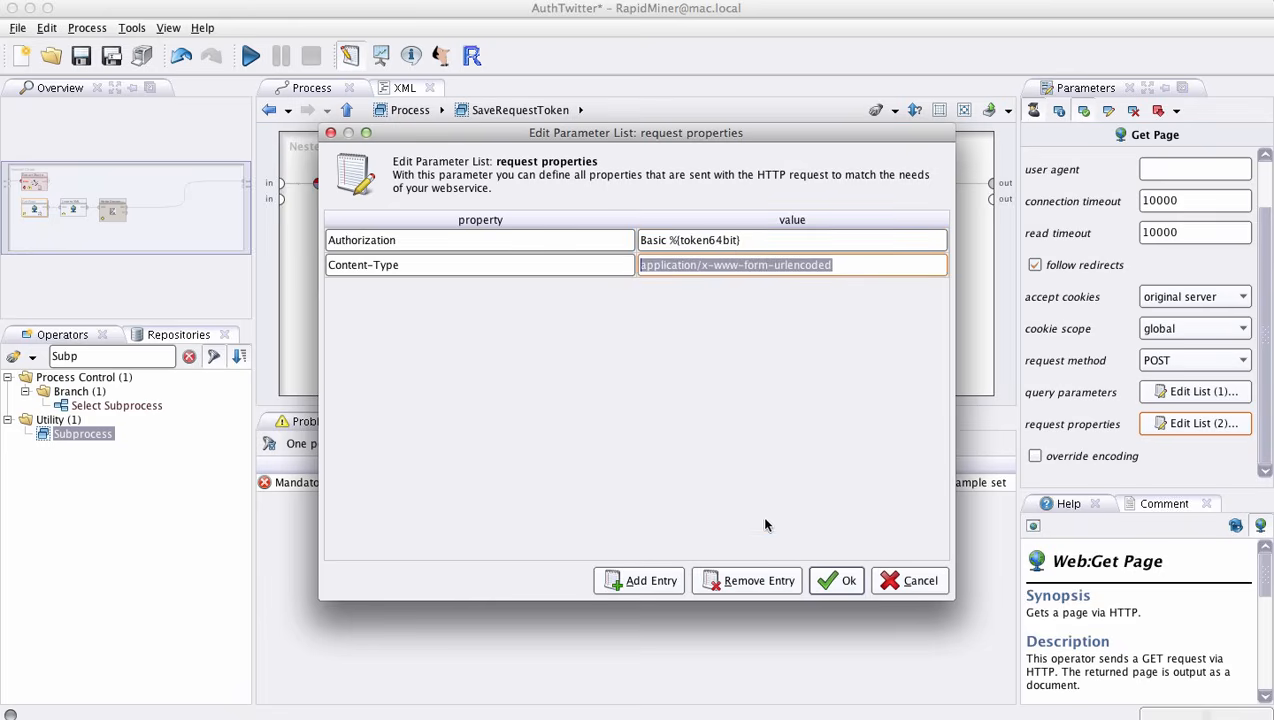
left_click(903, 584)
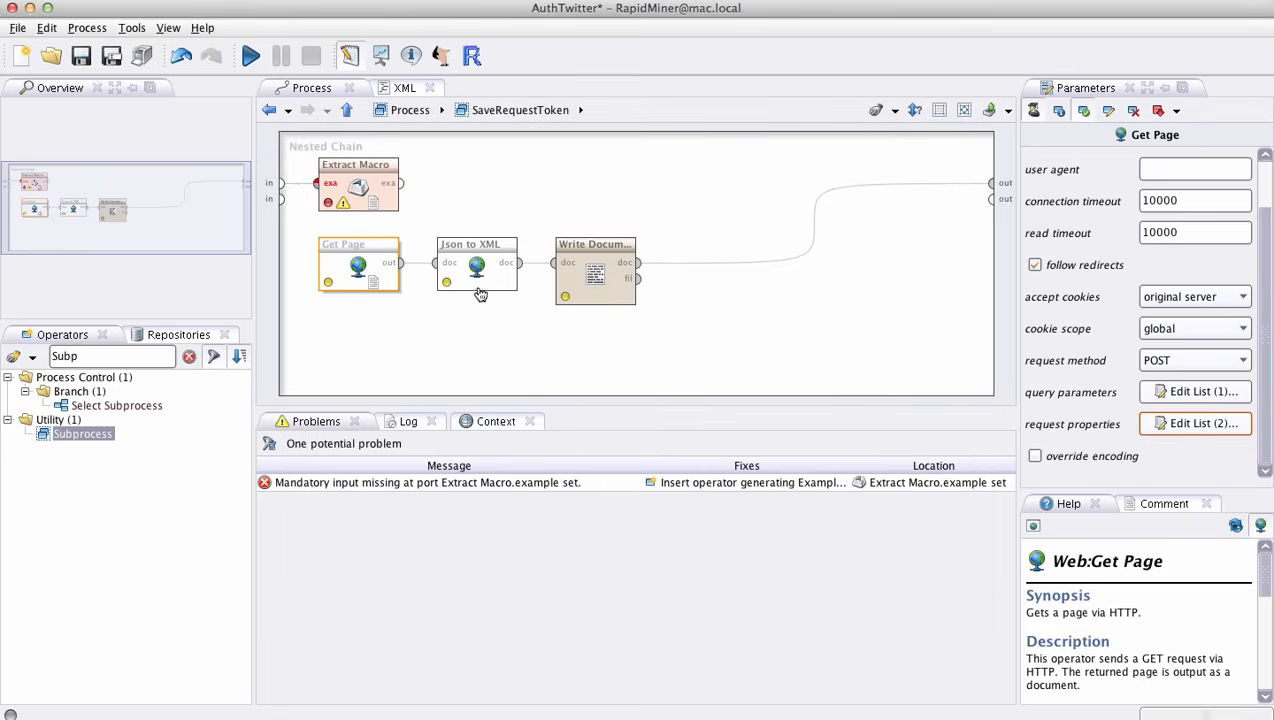
- Check the Json to XML operator's parameters, highlight it together with Write Document, and clear the selection
left_click(366, 280)
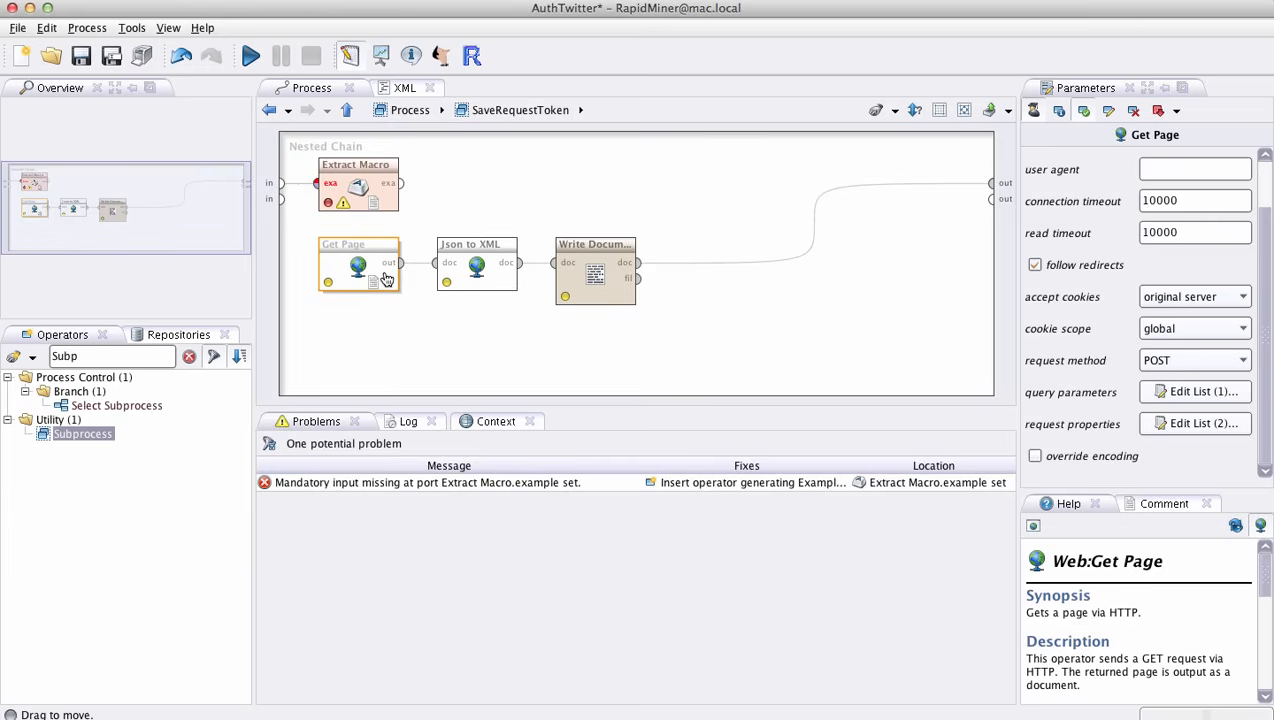
left_click(465, 286)
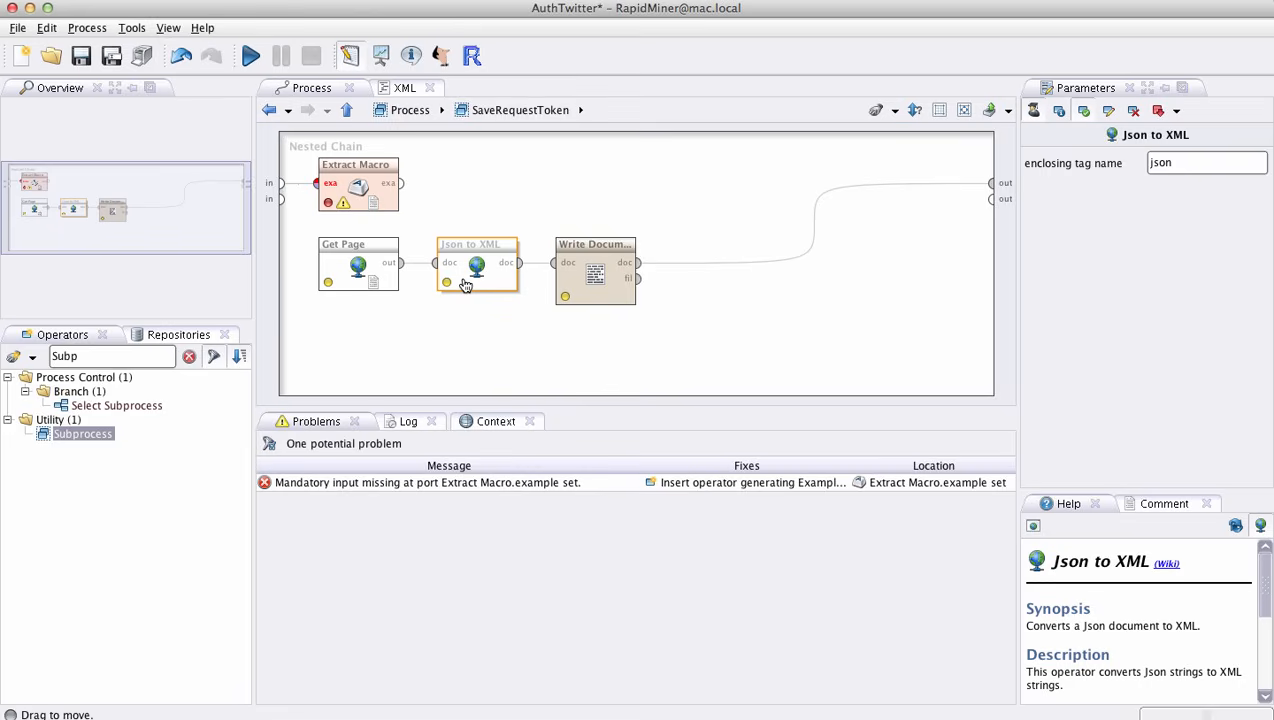
left_click_drag(424, 212, 752, 353)
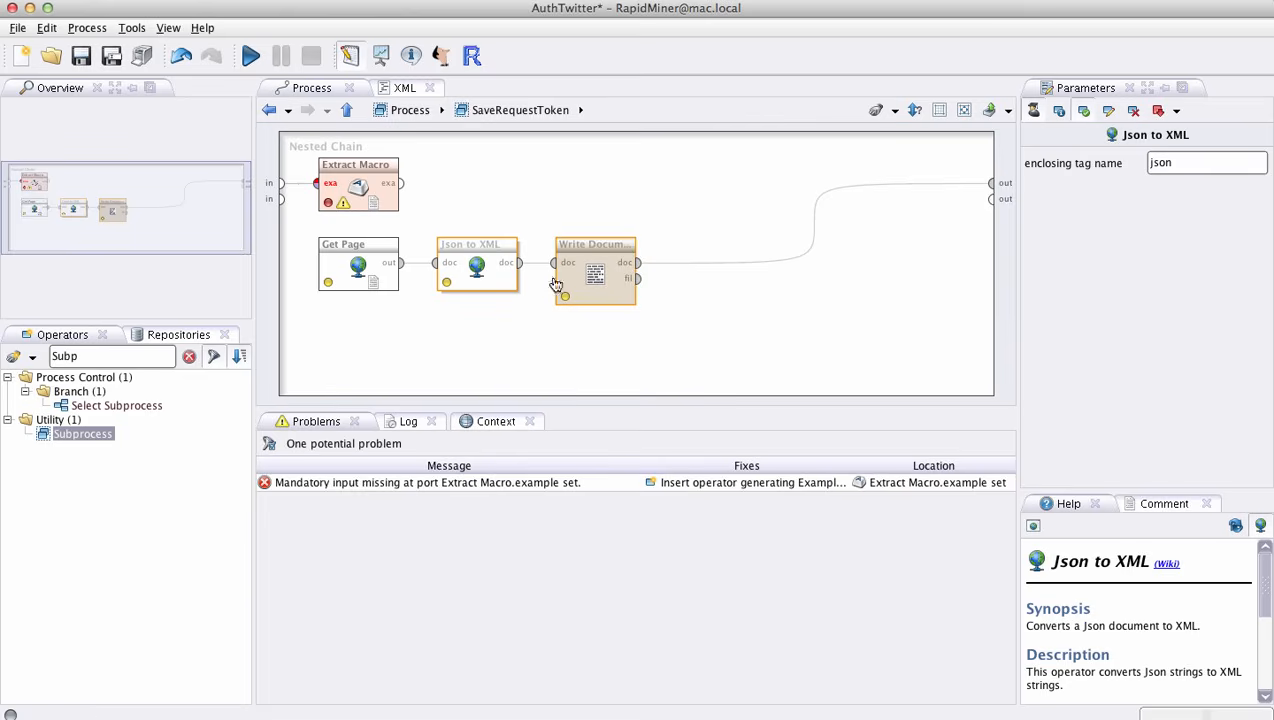
left_click(578, 345)
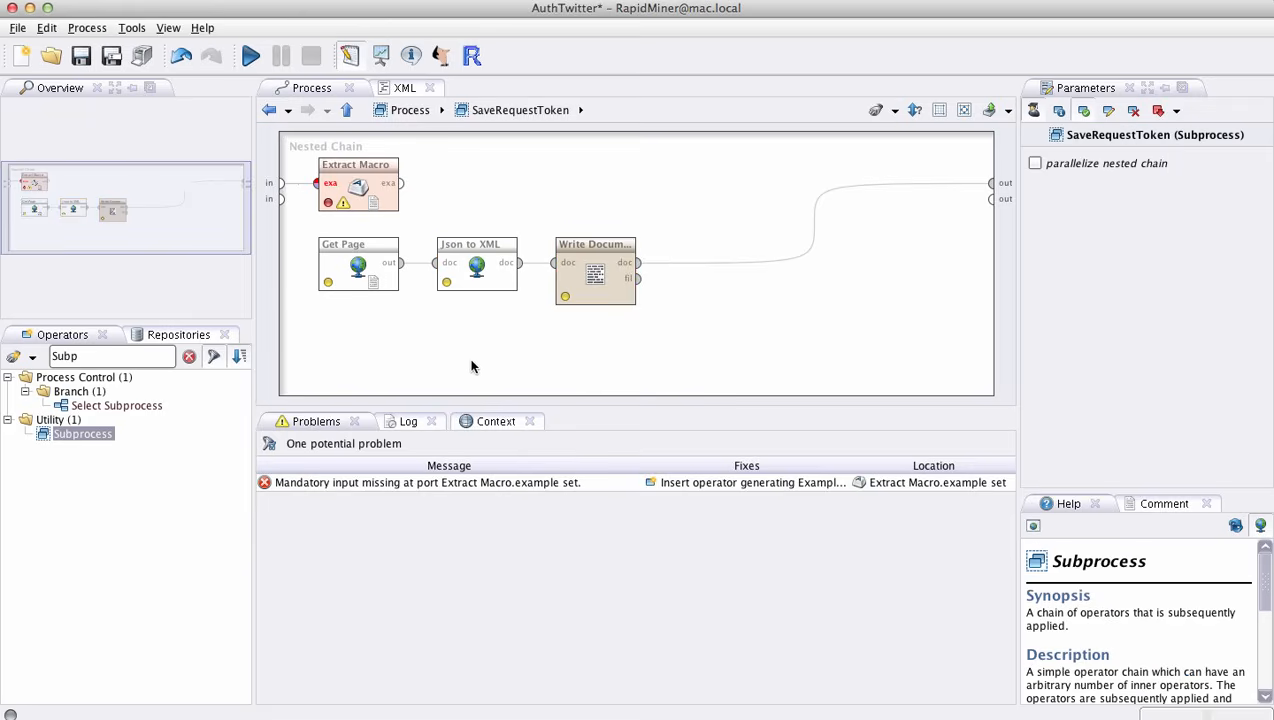
- Run the AuthTwitter process, view the returned token document, and go back to the main process in the design view
left_click(250, 56)
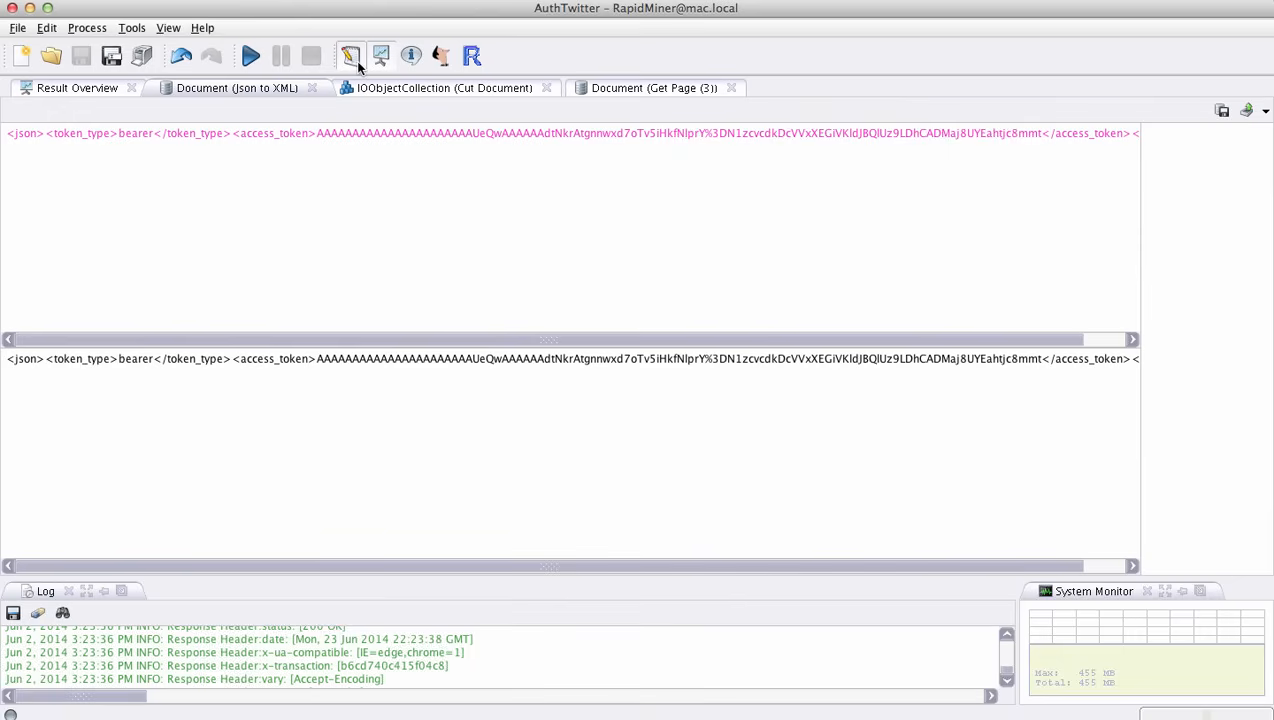
key("F8")
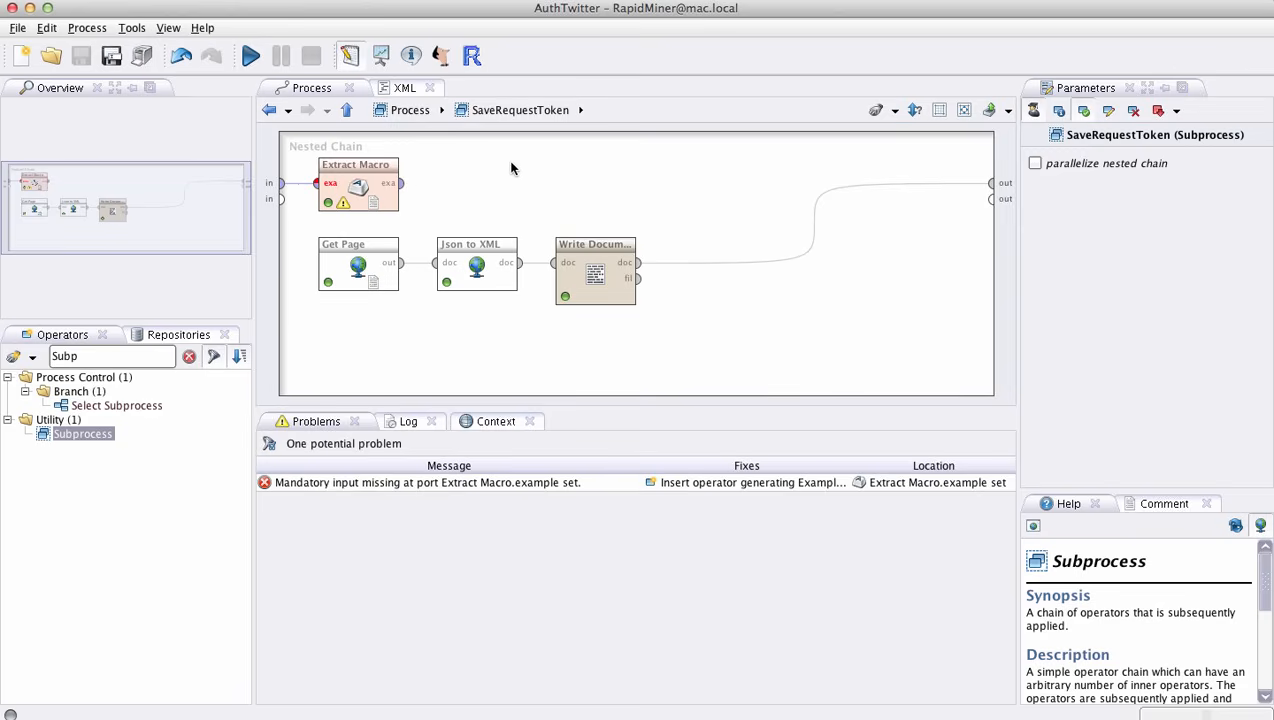
left_click(399, 115)
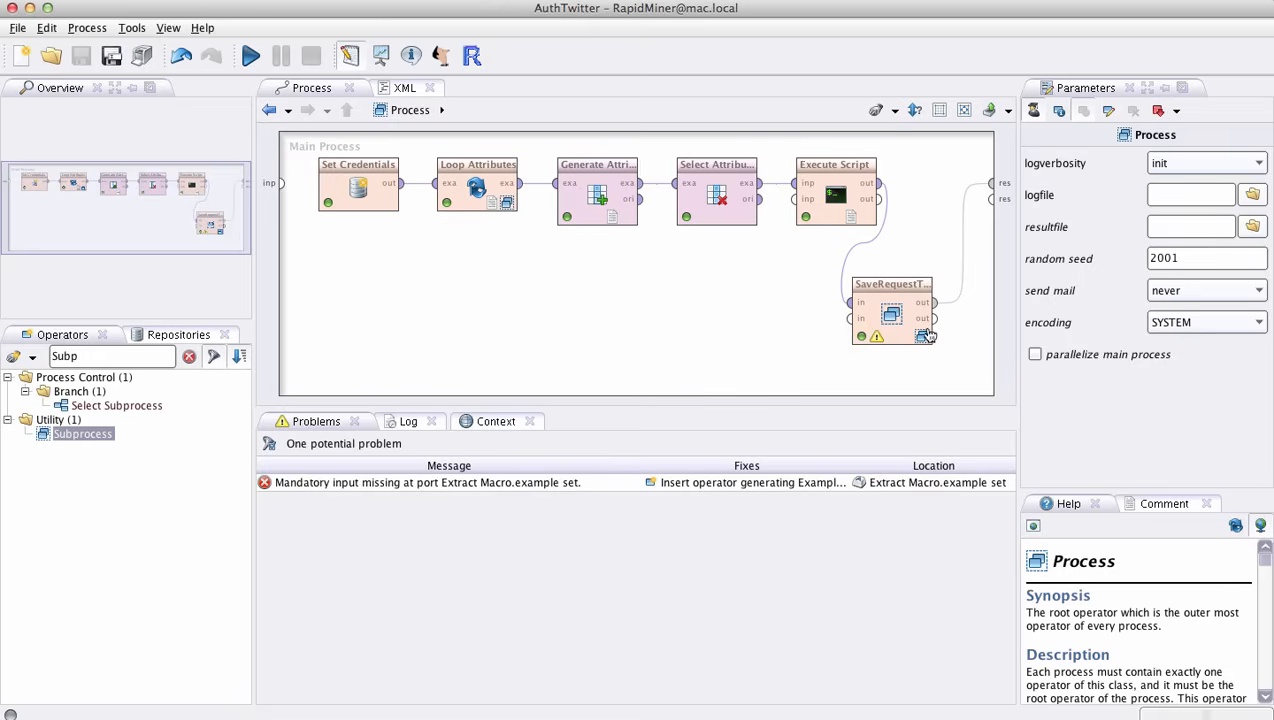
- Reopen the SaveRequestToken subprocess and check the Write Document operator's output file and the Json to XML operator's parameters
left_click(886, 329)
double_click(886, 329)
left_click(583, 300)
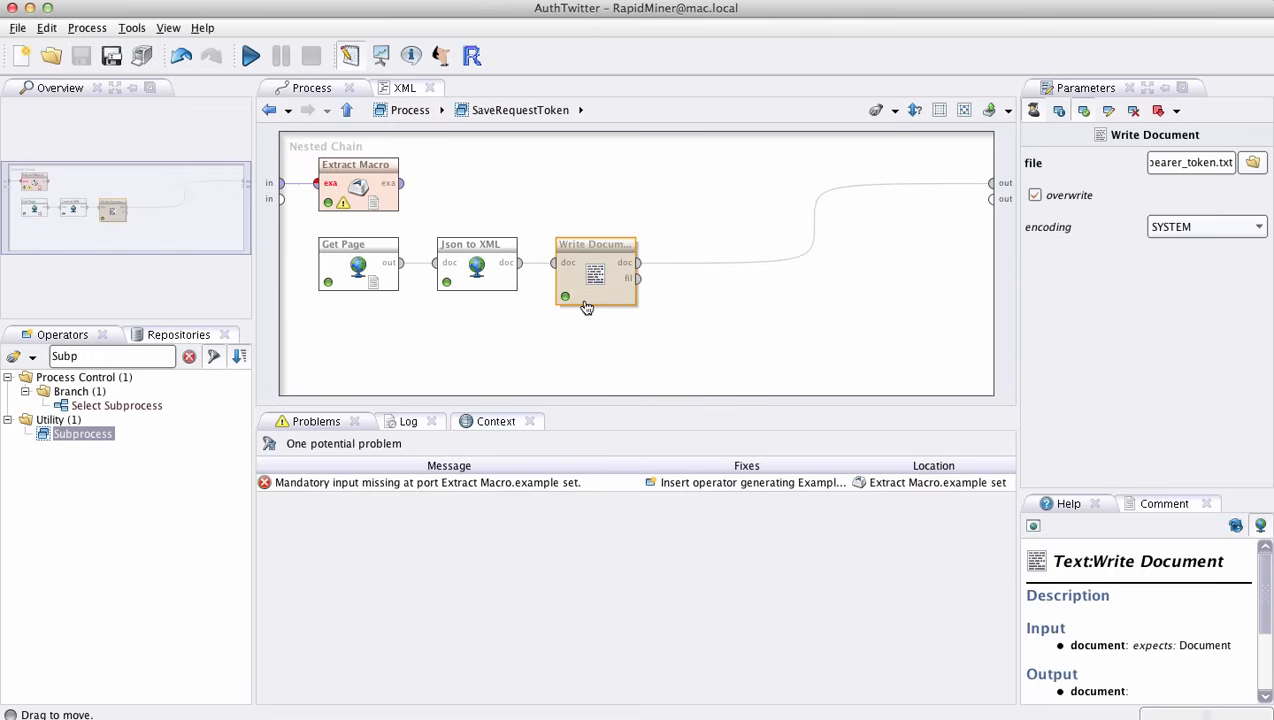
left_click(1199, 168)
left_click(486, 284)
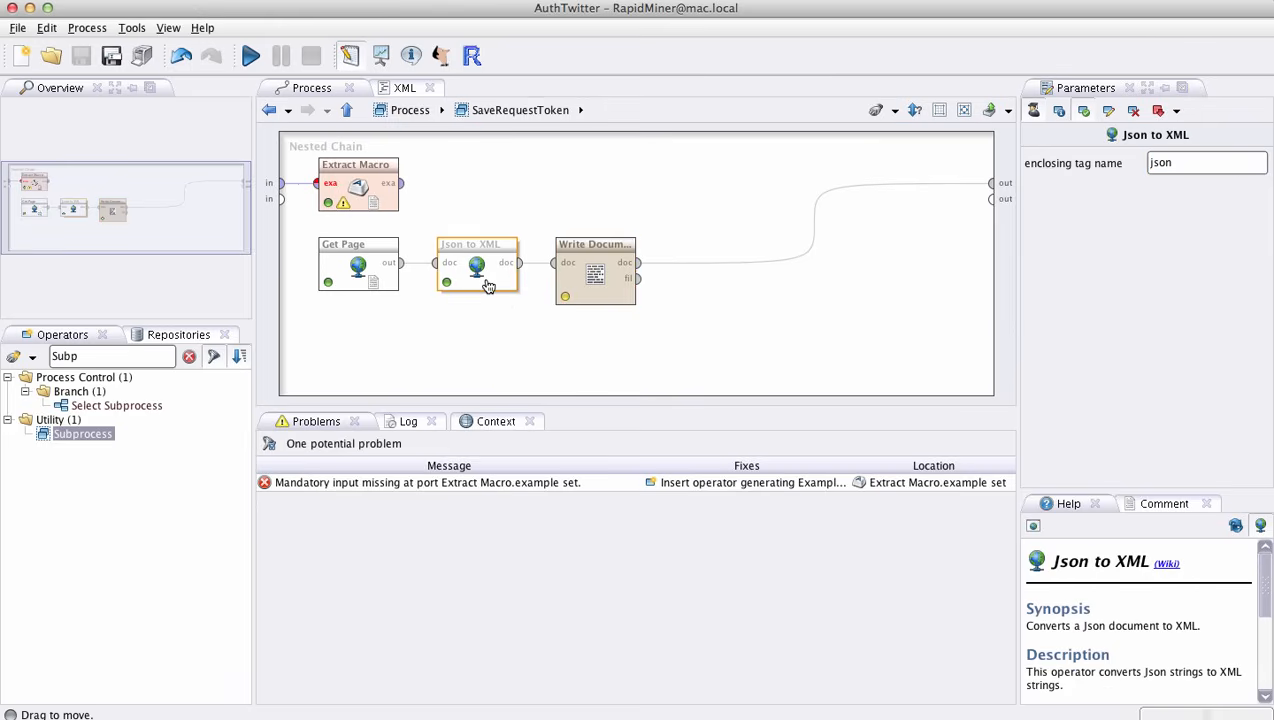
left_click(695, 322)
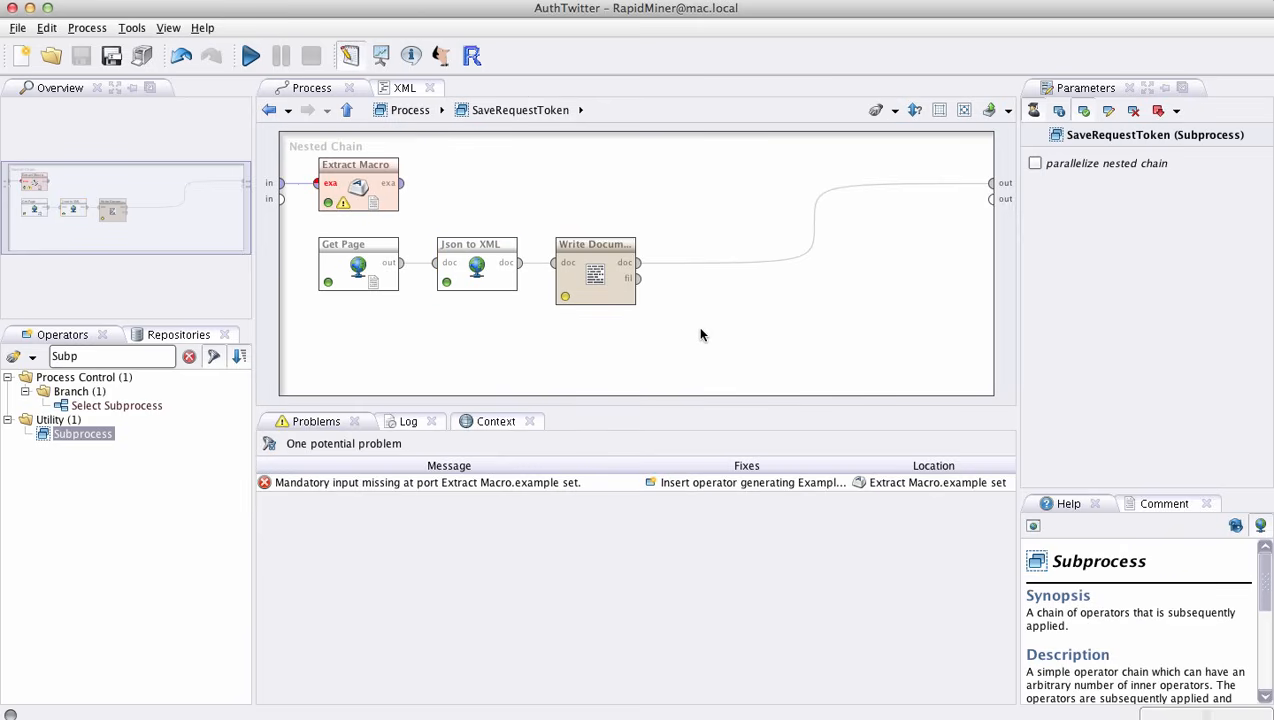
- Open the TwitterFeed process from the repository's Video folder, dismiss its process information, and show the operator list again
left_click(163, 340)
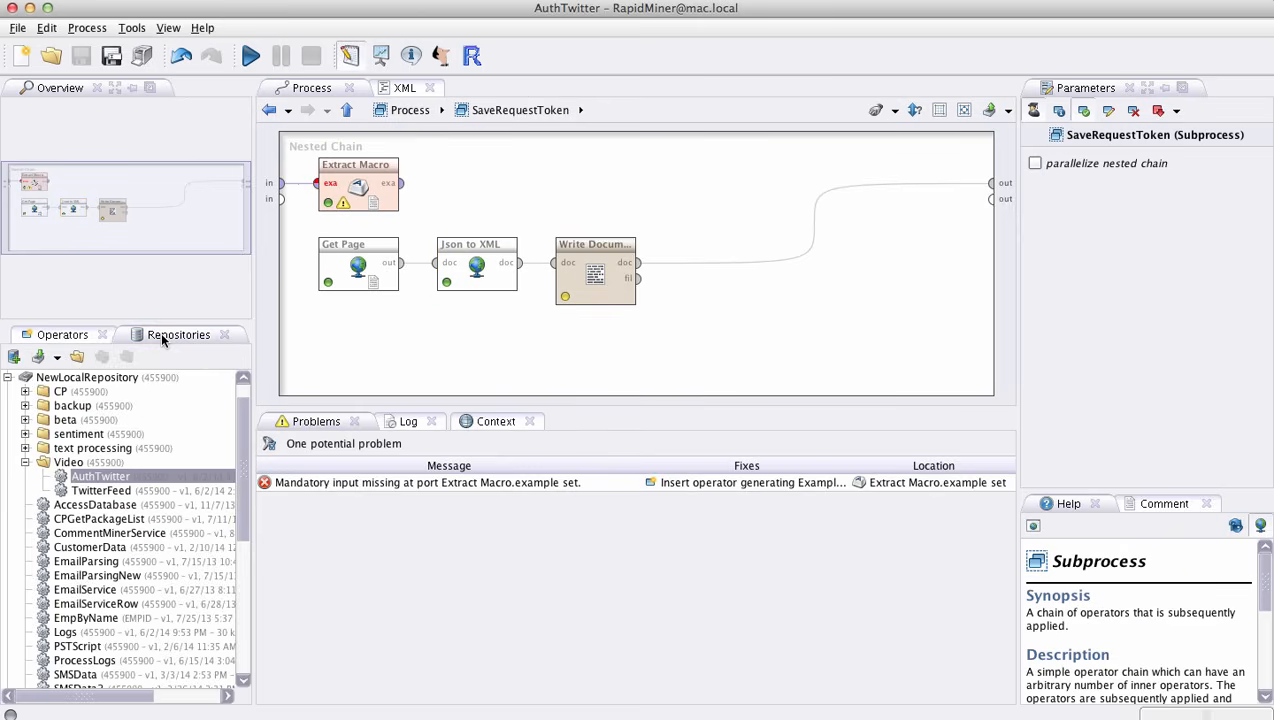
double_click(145, 488)
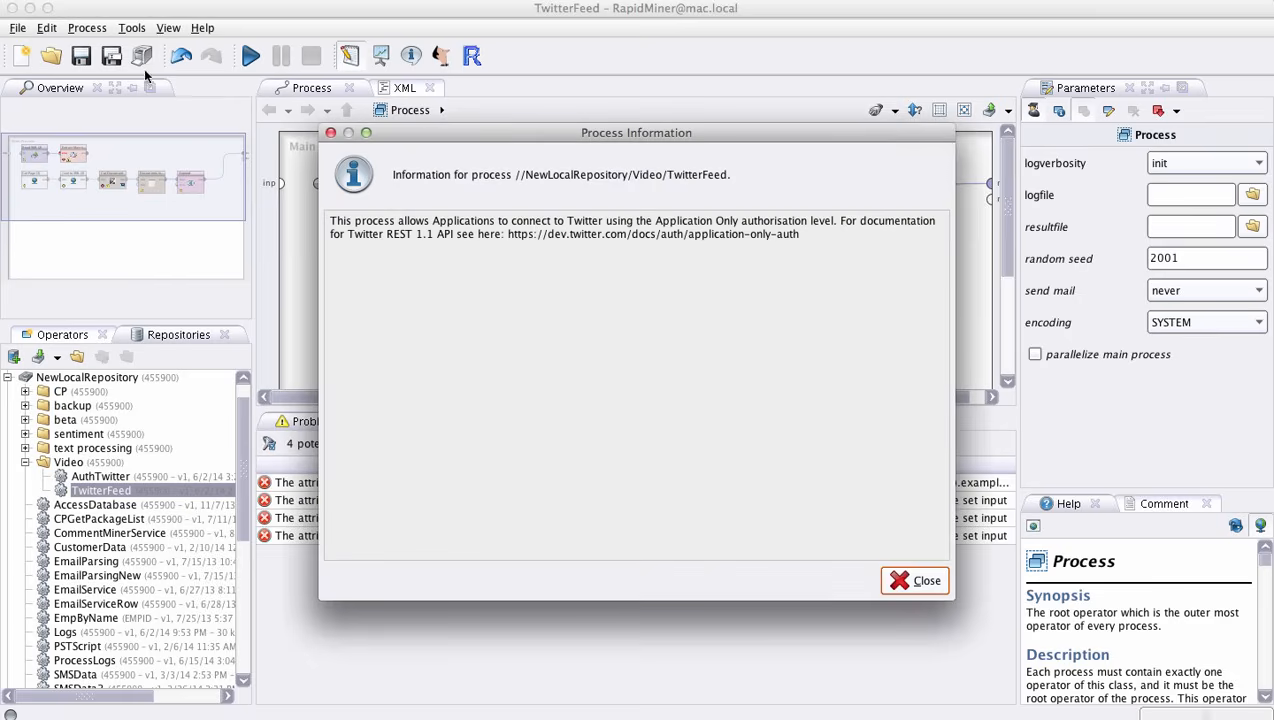
left_click(916, 577)
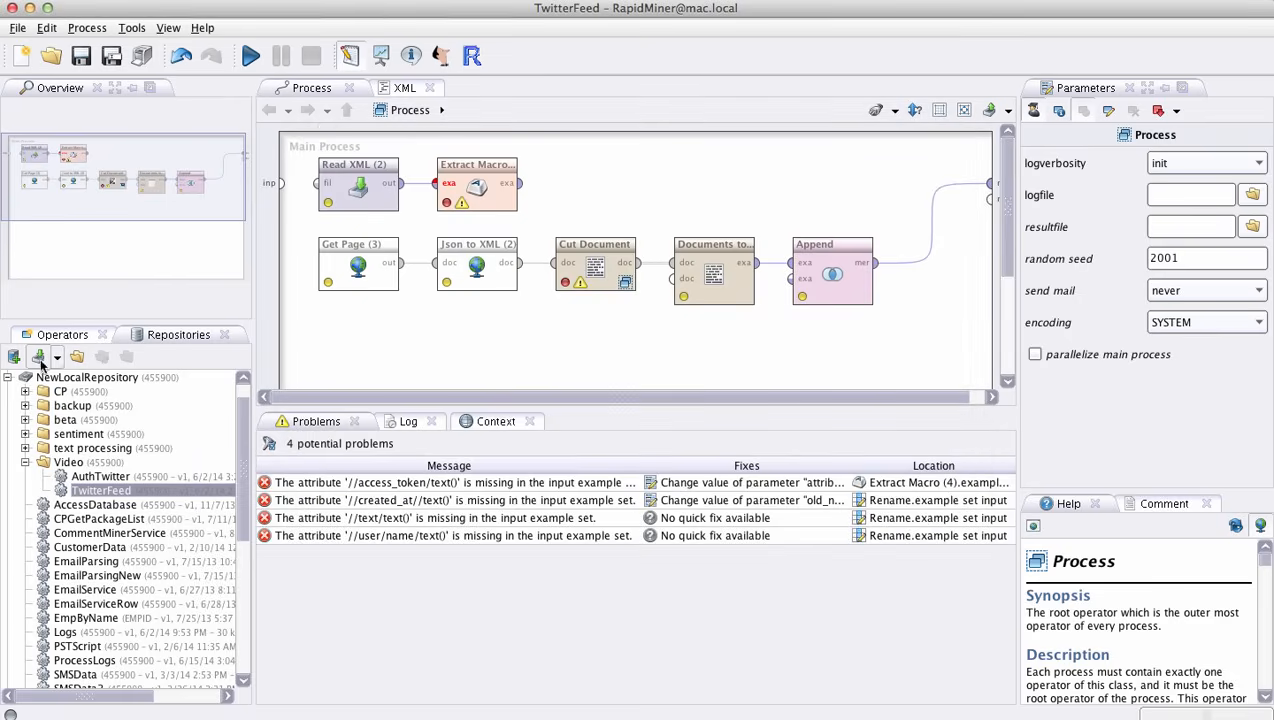
left_click(50, 335)
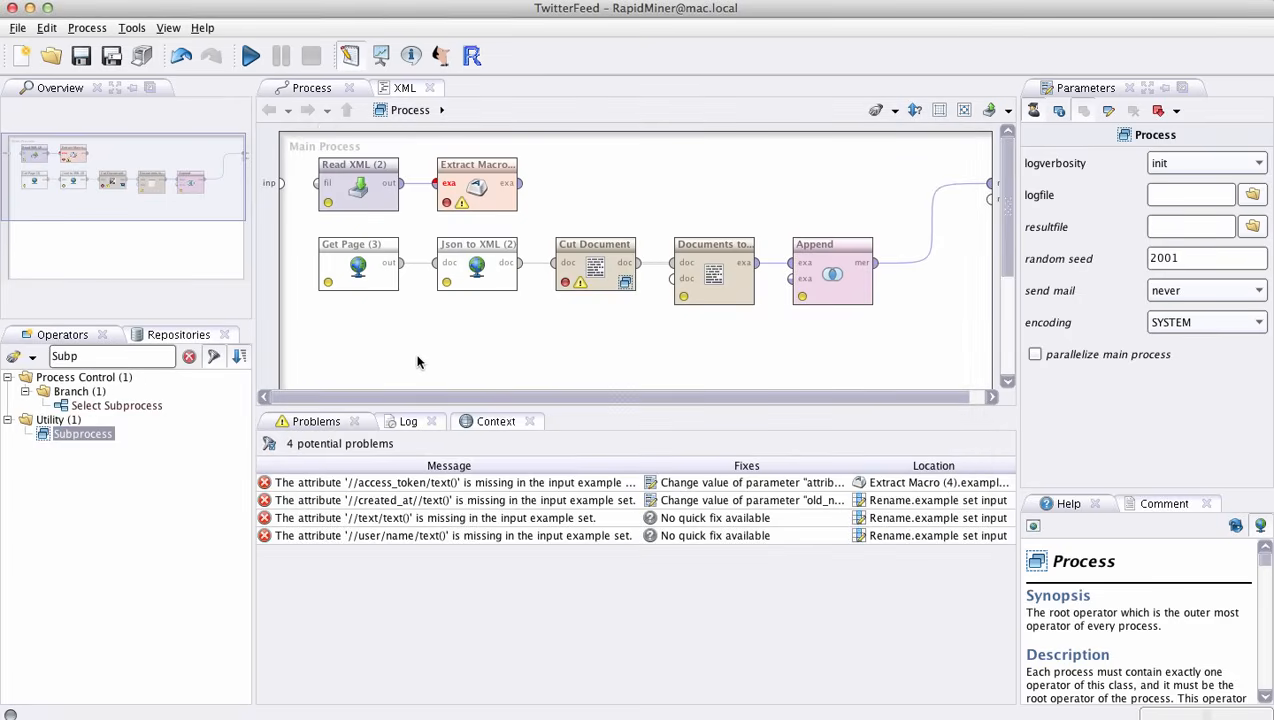
- Examine the file parameter of the Read XML (2) operator in the TwitterFeed process
left_click(367, 213)
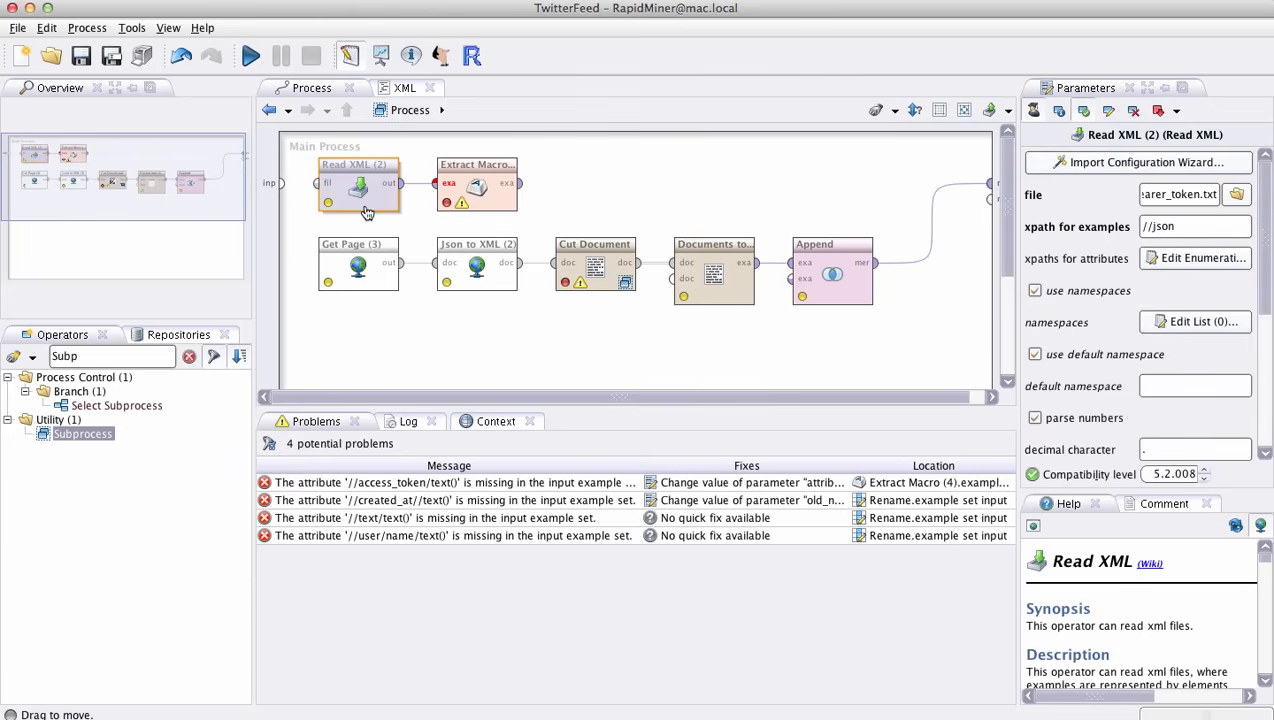
triple_click(1166, 195)
left_click(1166, 195)
double_click(1166, 195)
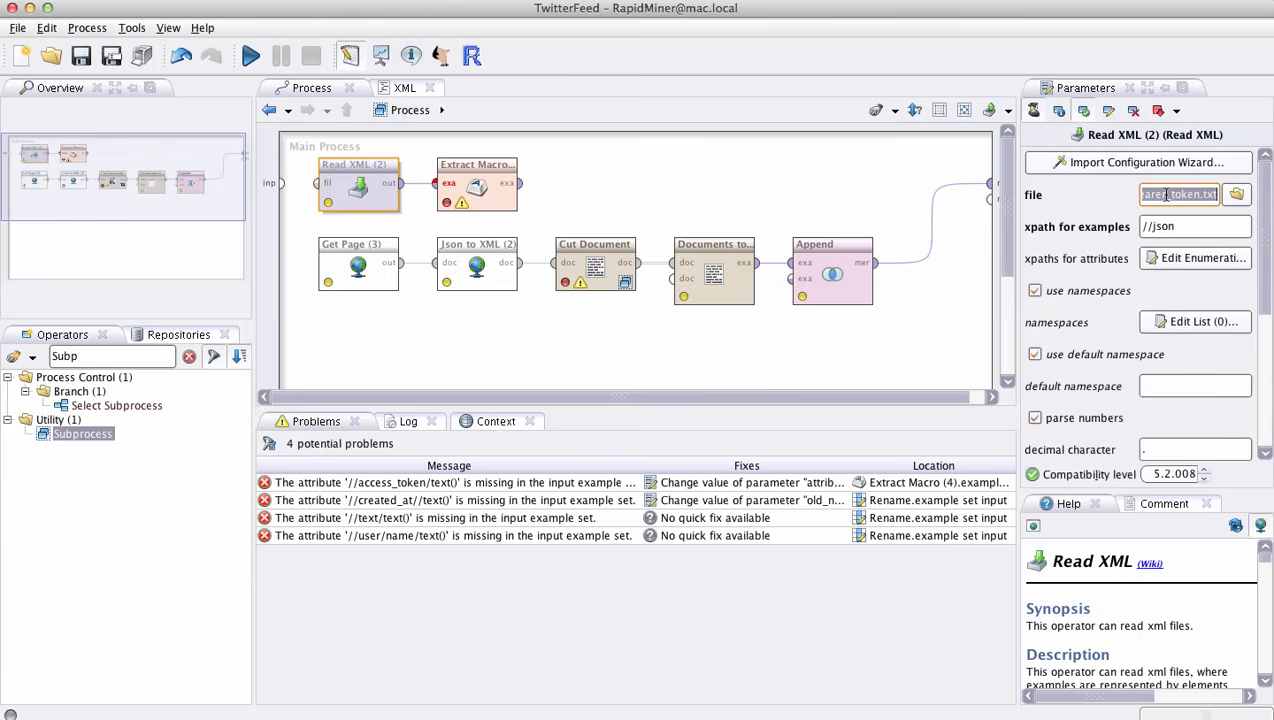
left_click(1166, 195)
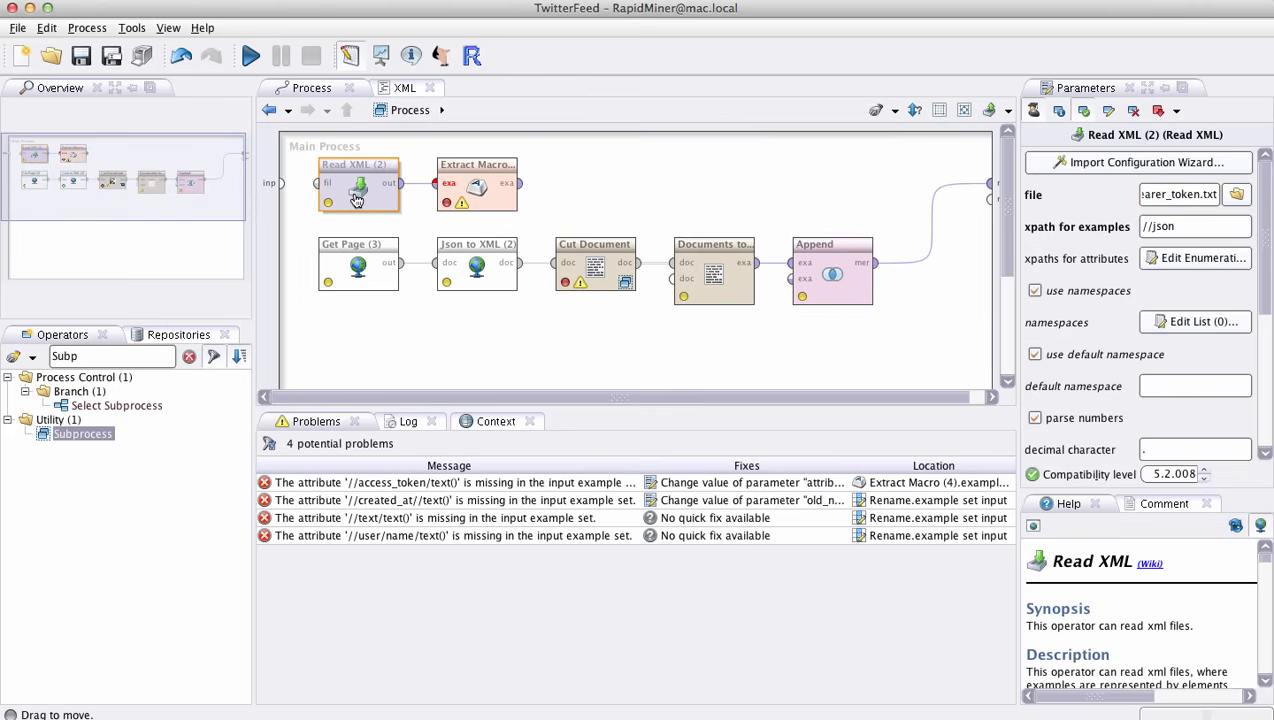
- Examine the macro name and attribute name of the Extract Macro (4) operator, and return to the Read XML (2) operator
left_click(481, 189)
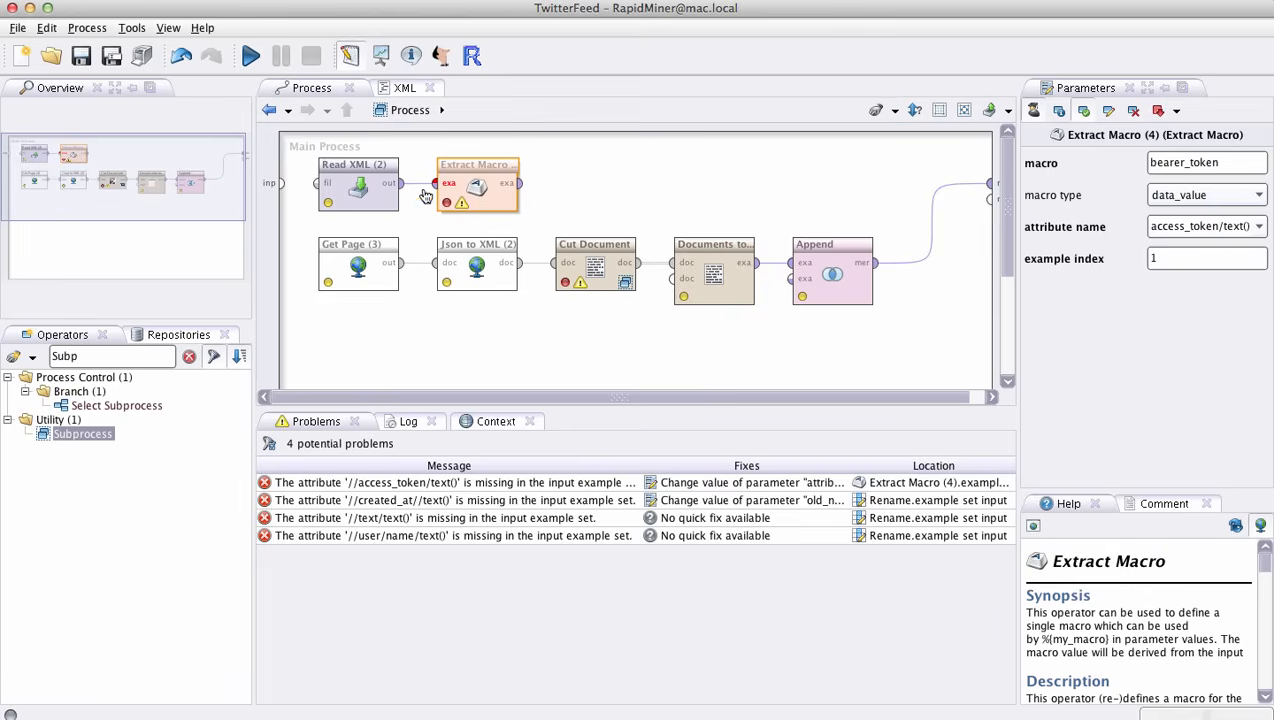
left_click_drag(1236, 160, 1050, 166)
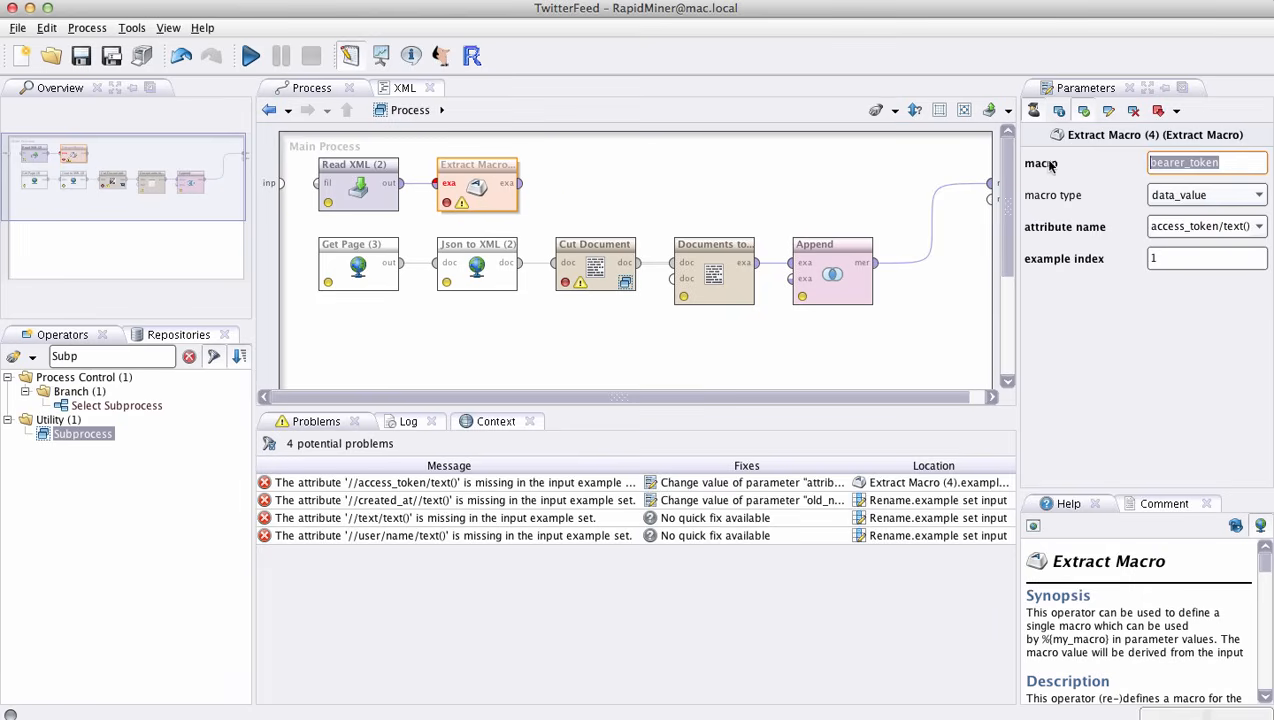
left_click(1246, 228)
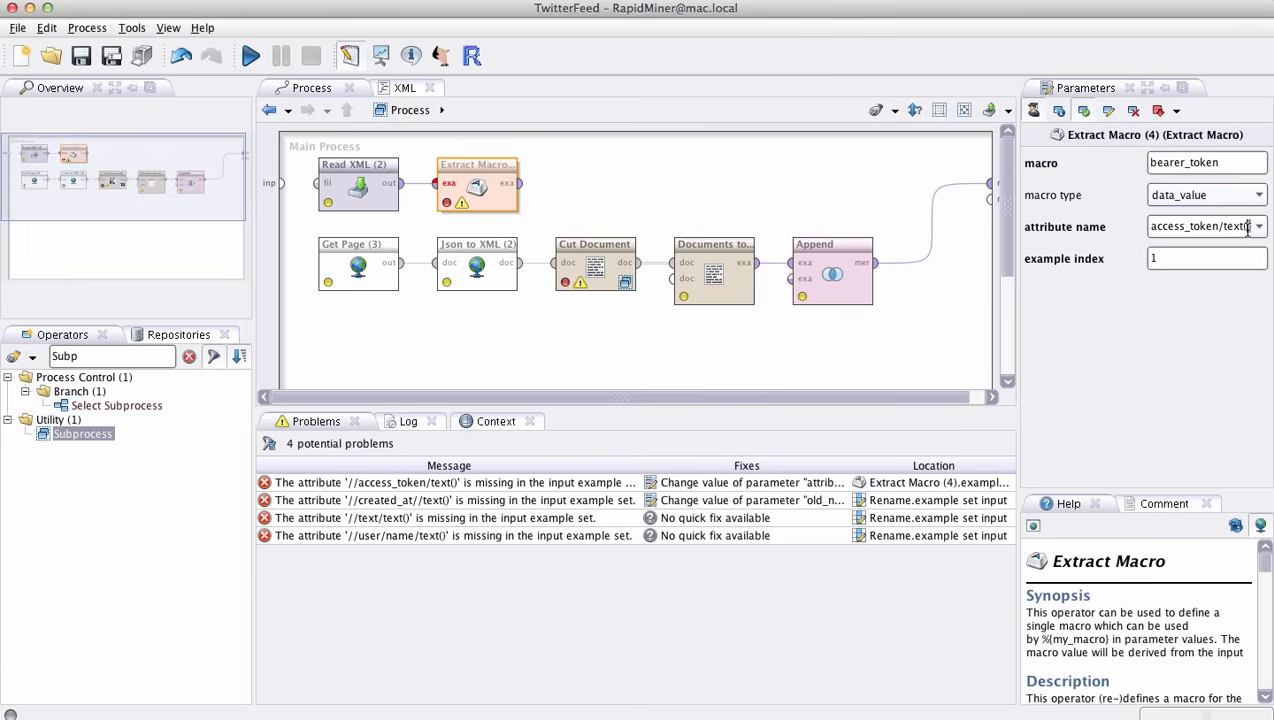
left_click_drag(1246, 228, 1126, 228)
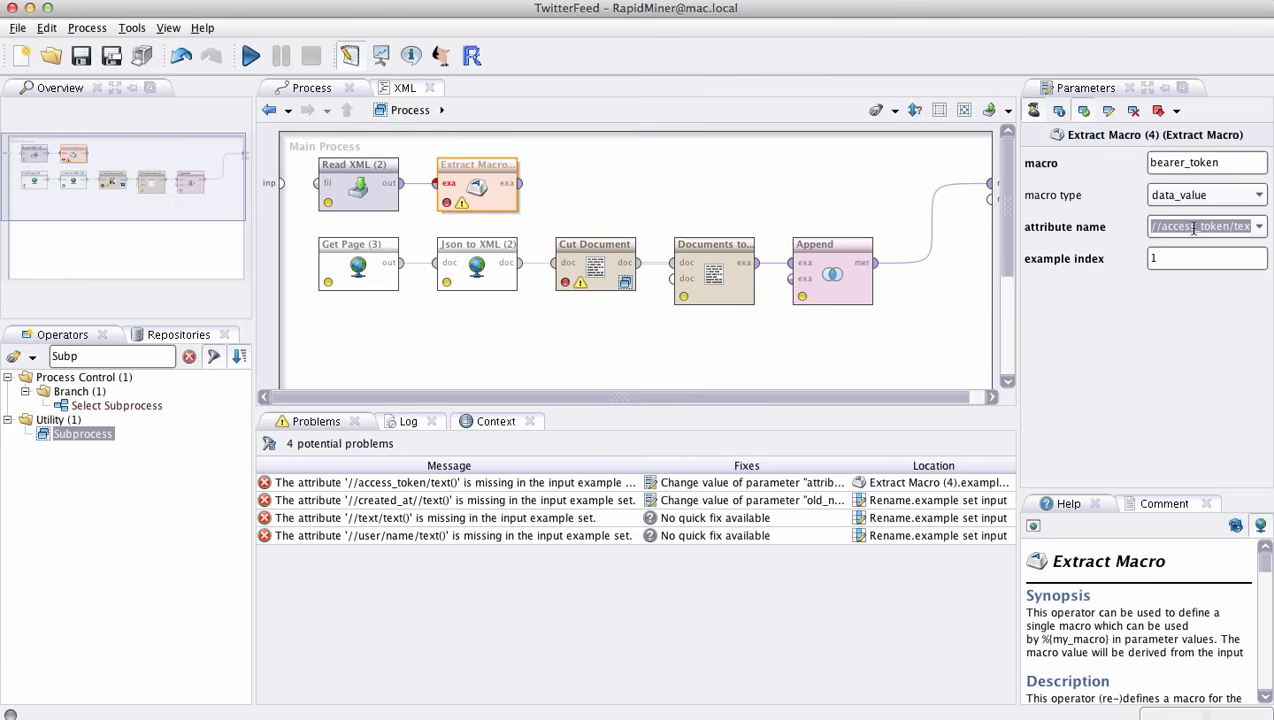
left_click(350, 182)
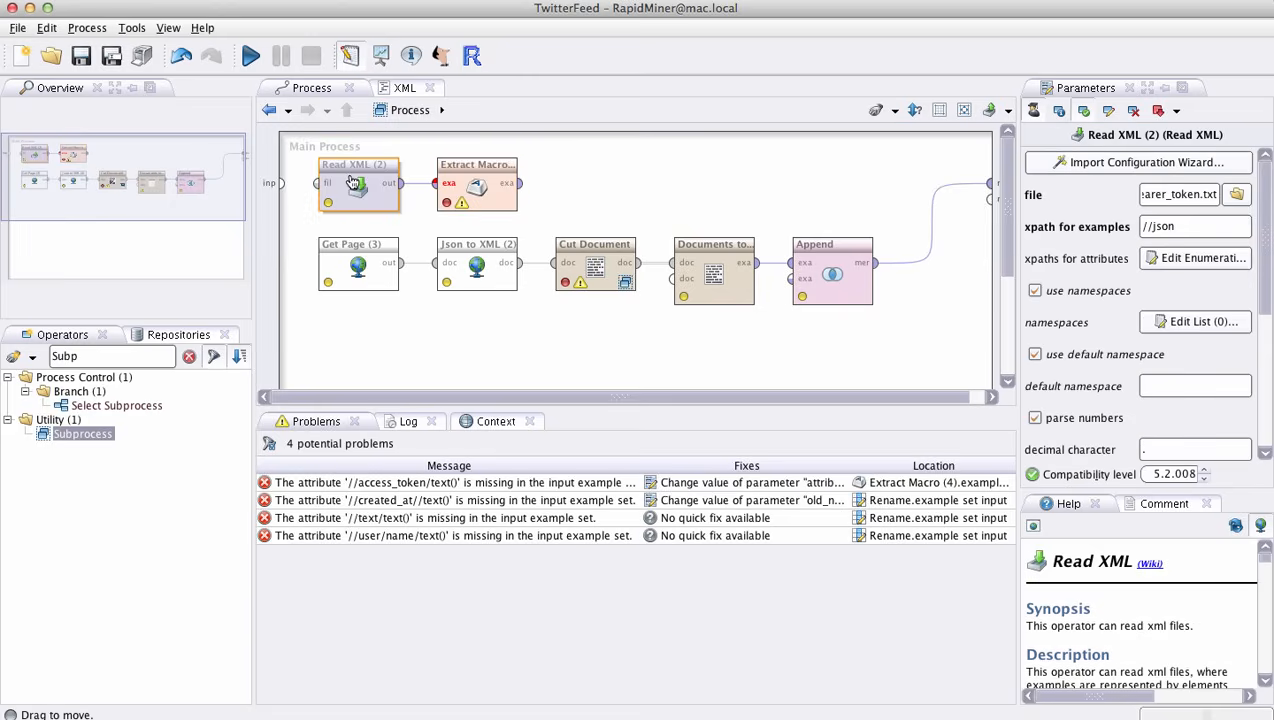
- Examine the attribute XPath list of the Read XML (2) operator and the macro name of the Extract Macro (4) operator
left_click(1207, 261)
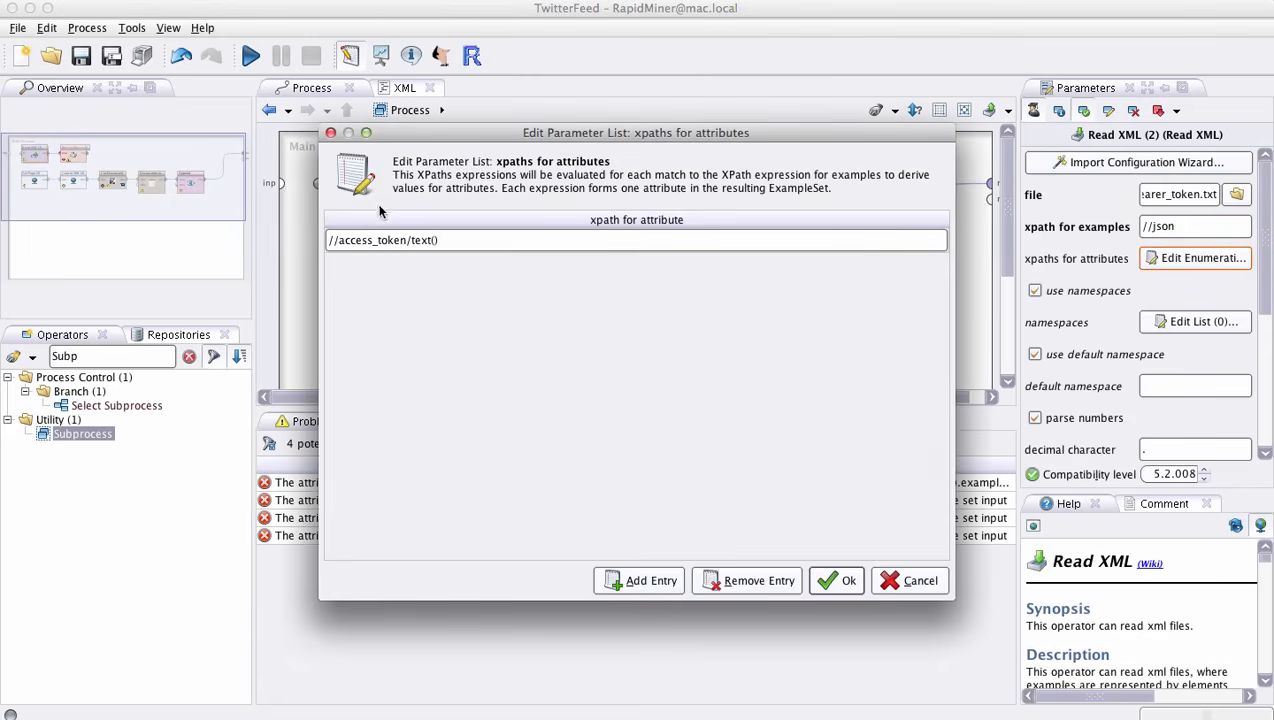
left_click(450, 244)
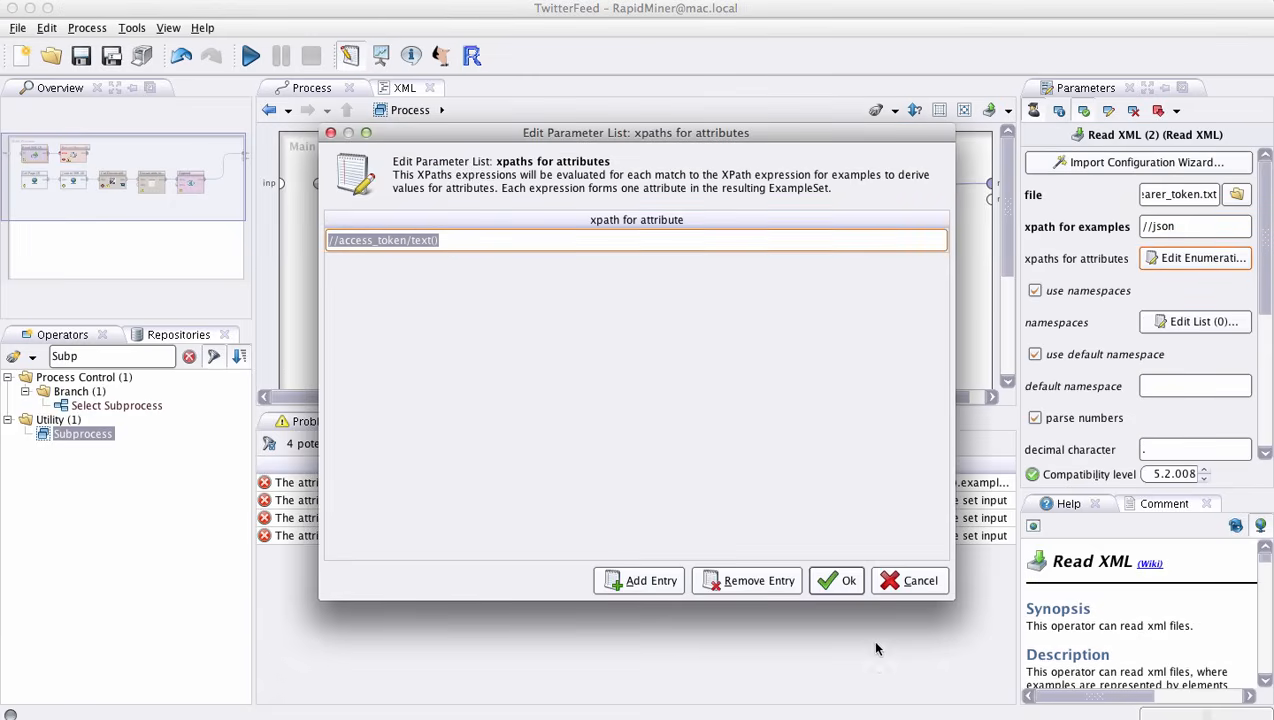
left_click(840, 580)
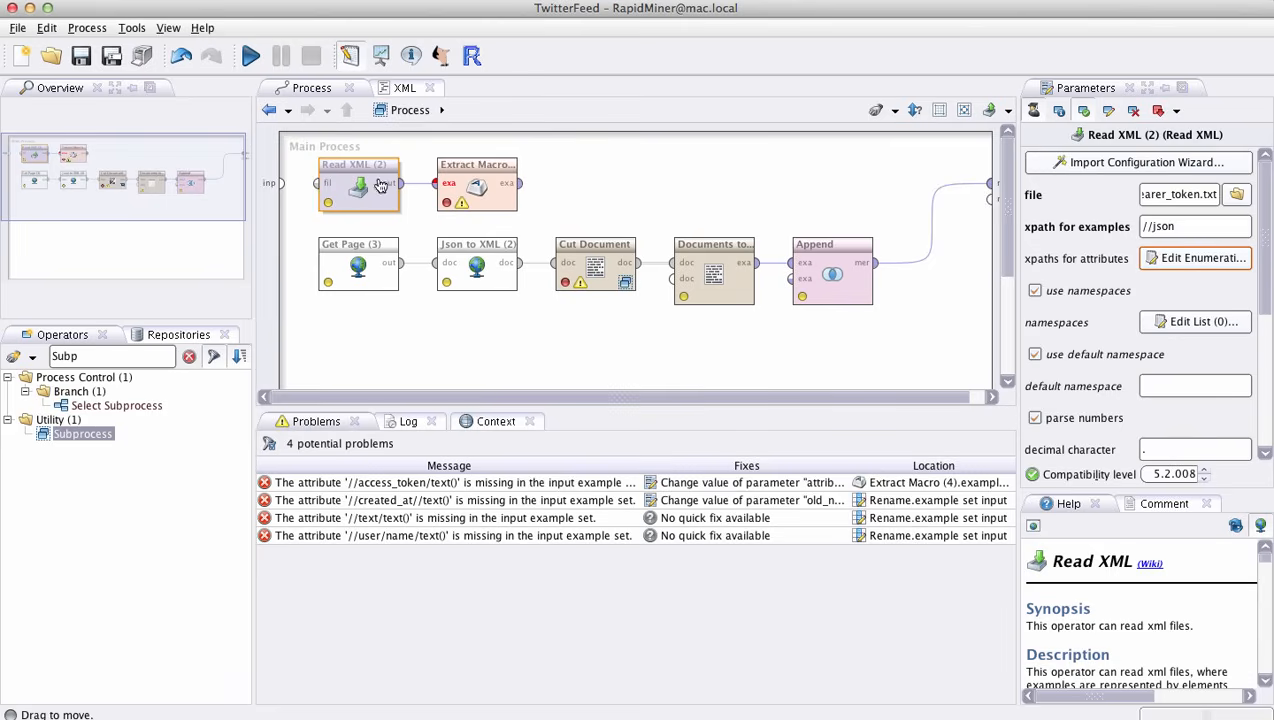
left_click(509, 197)
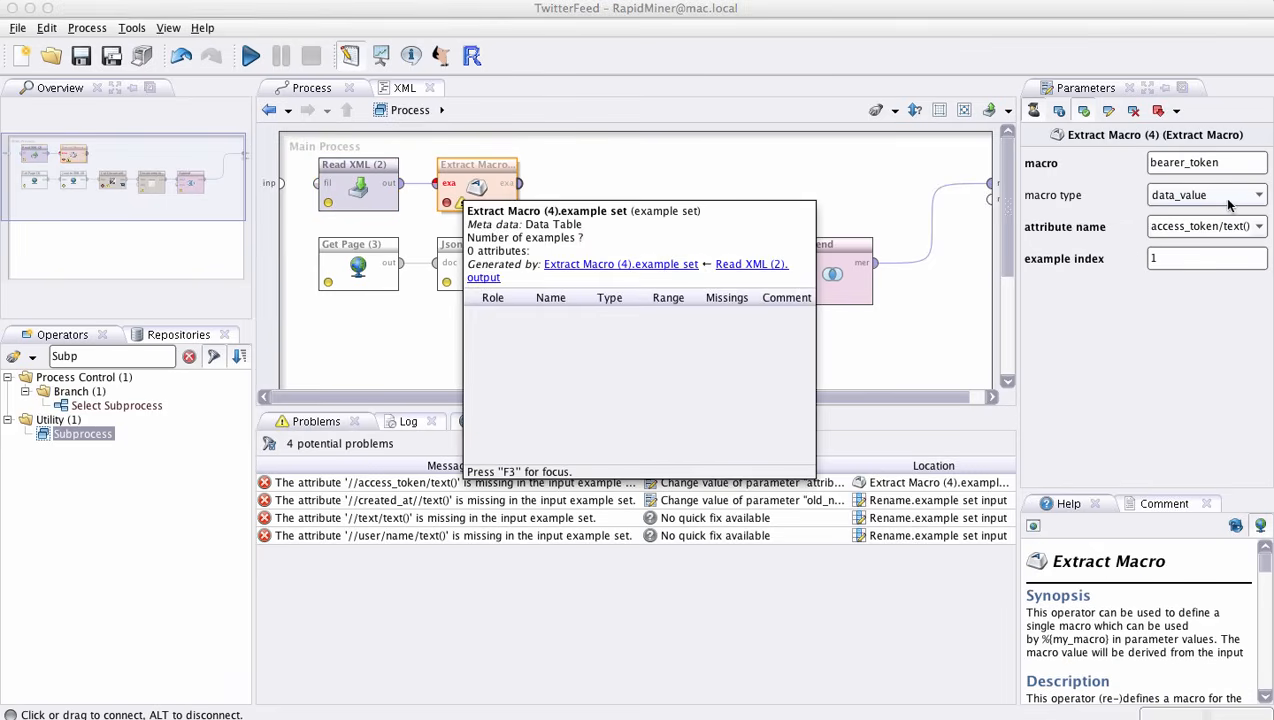
left_click_drag(1217, 167, 1137, 166)
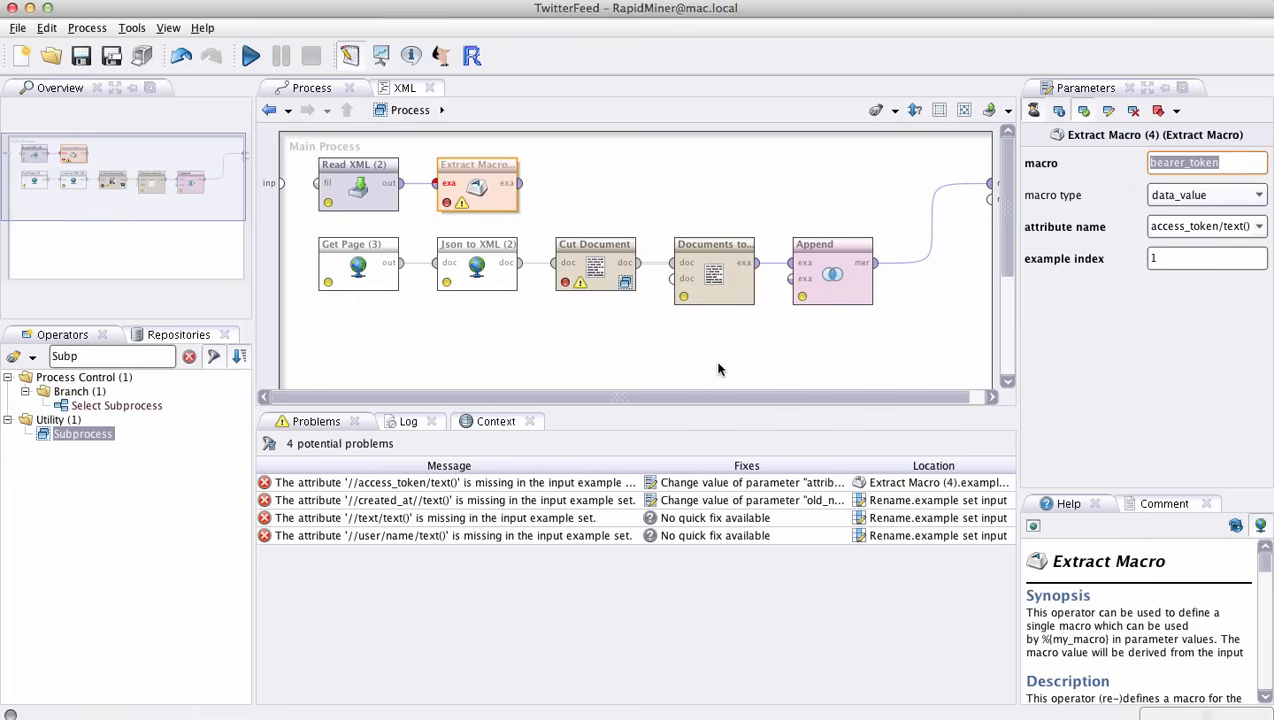
- Examine the Get Page (3) operator's URL and its q and count query parameters, leaving the list without changes
left_click(357, 270)
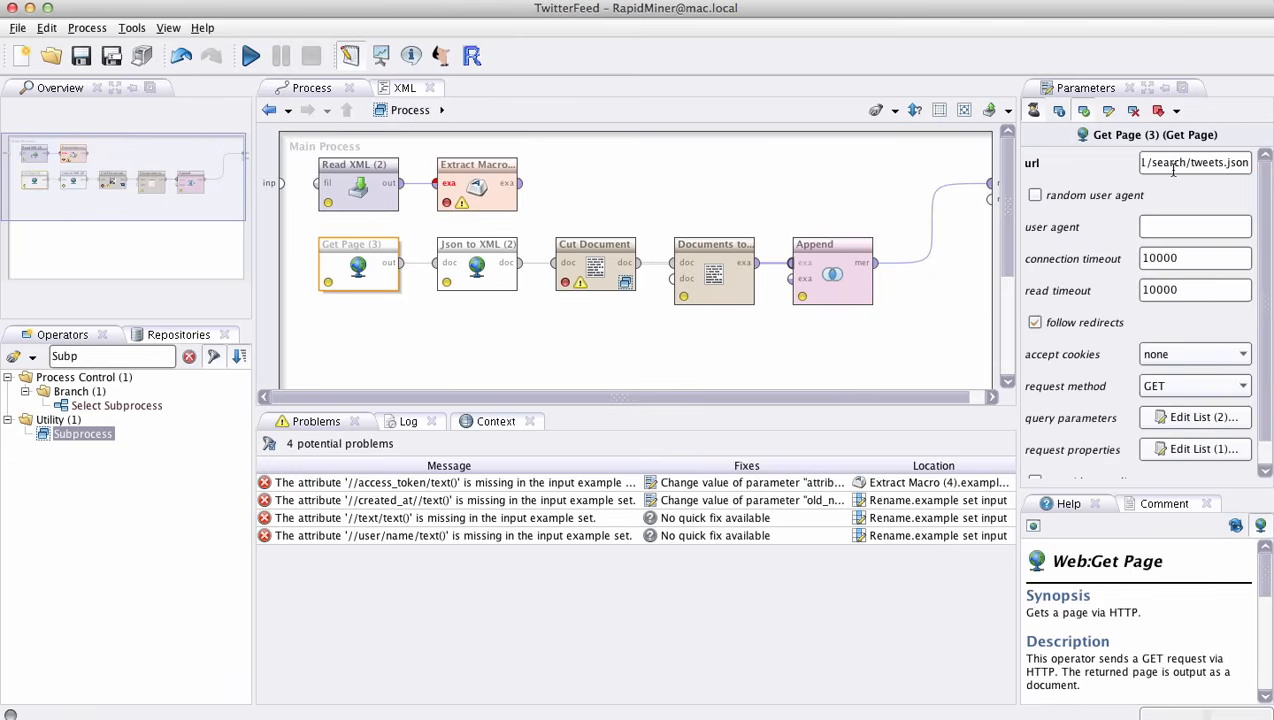
left_click_drag(1155, 167, 1238, 163)
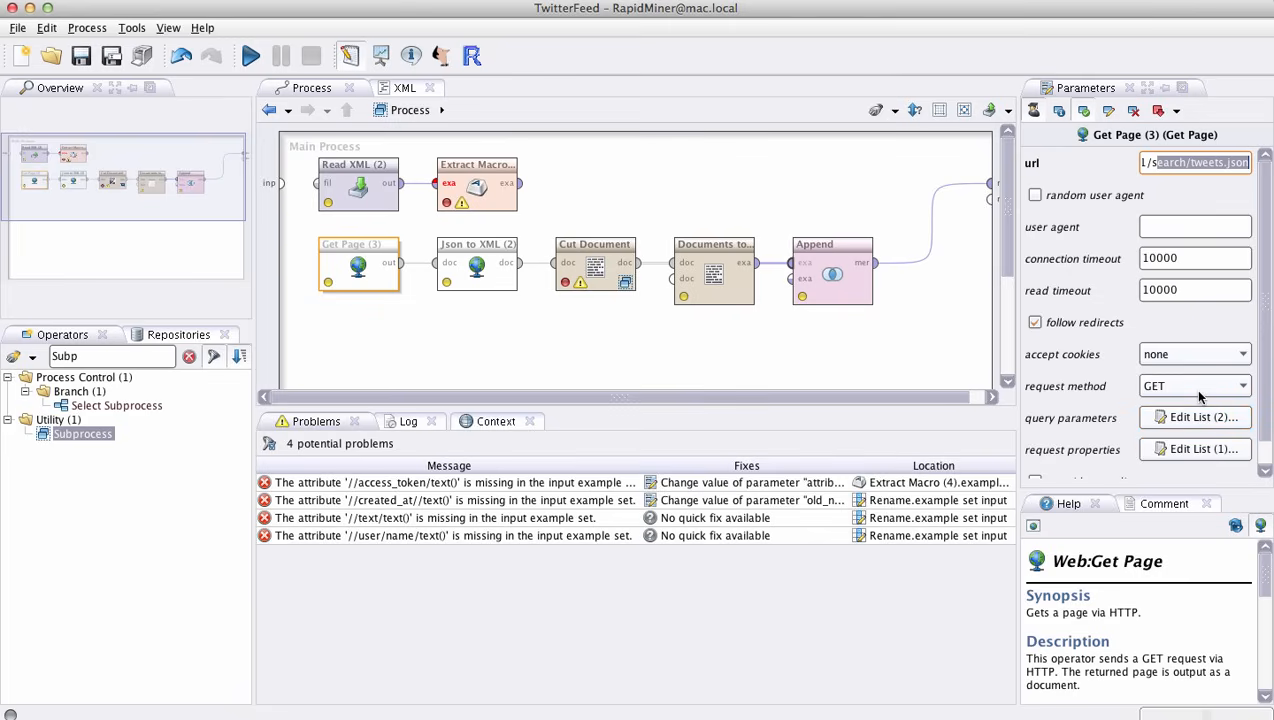
left_click(1199, 422)
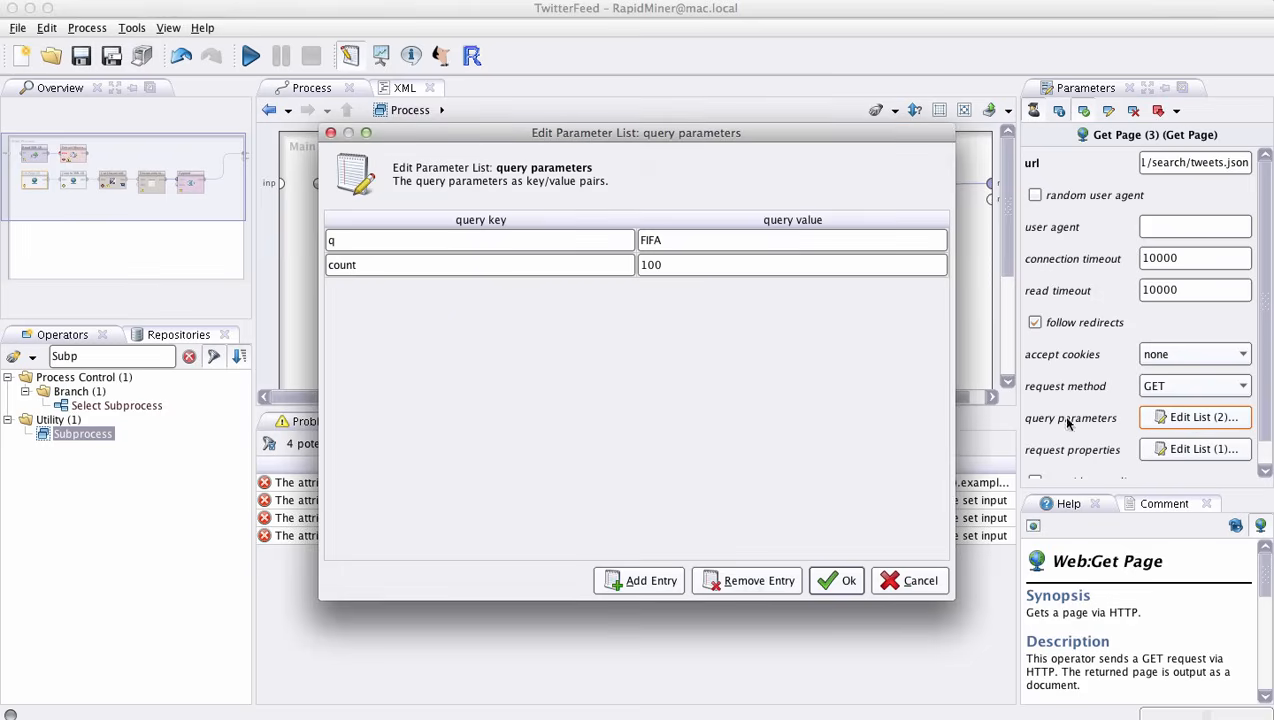
double_click(662, 245)
left_click_drag(662, 245, 616, 243)
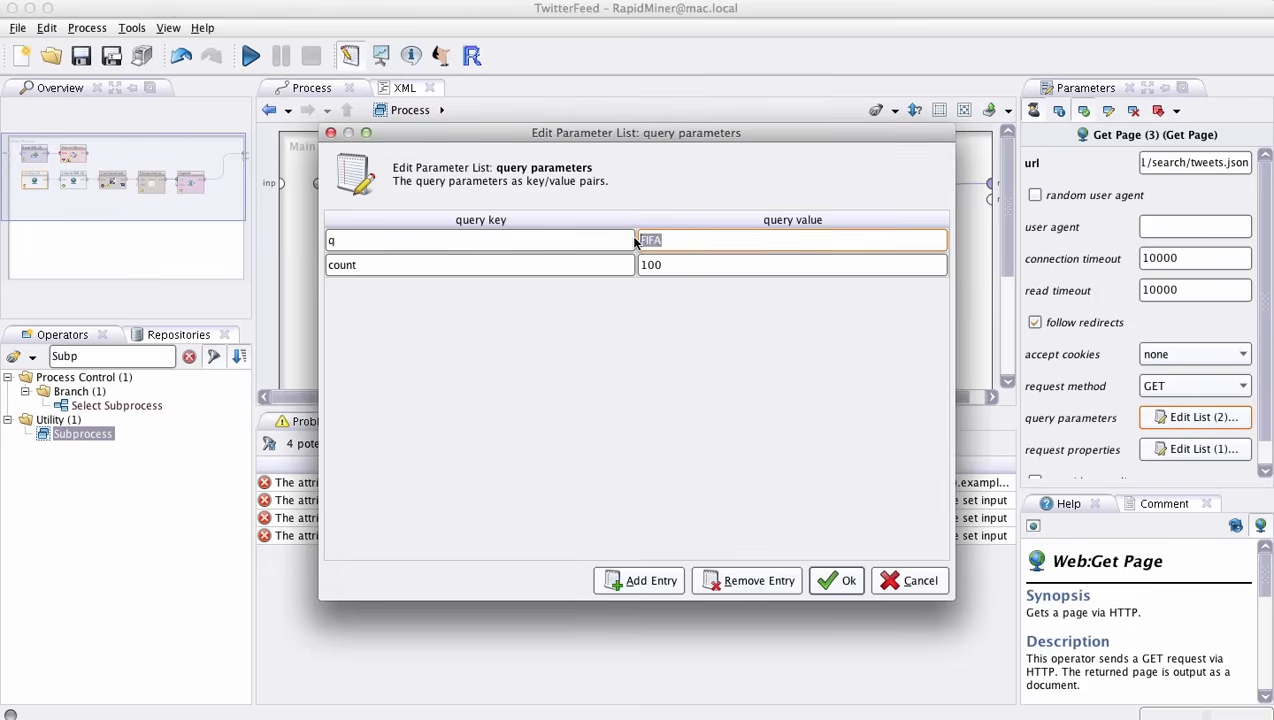
double_click(683, 264)
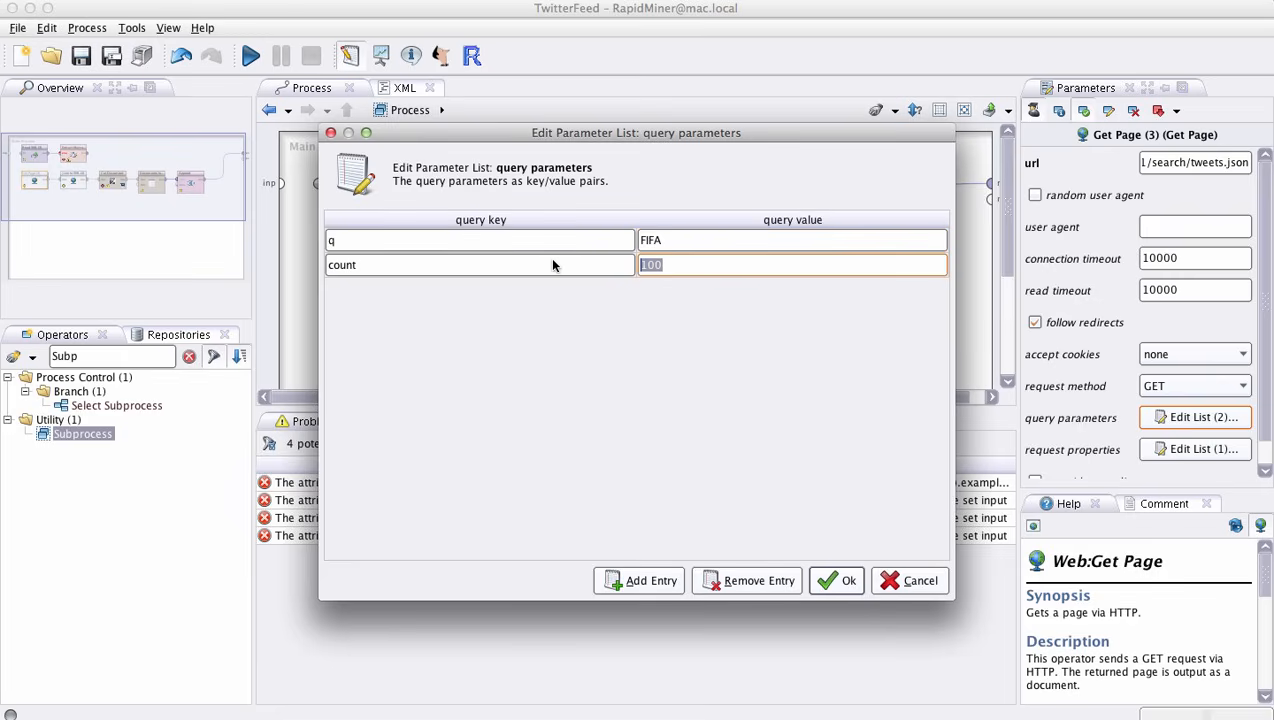
left_click(674, 264)
left_click(559, 262)
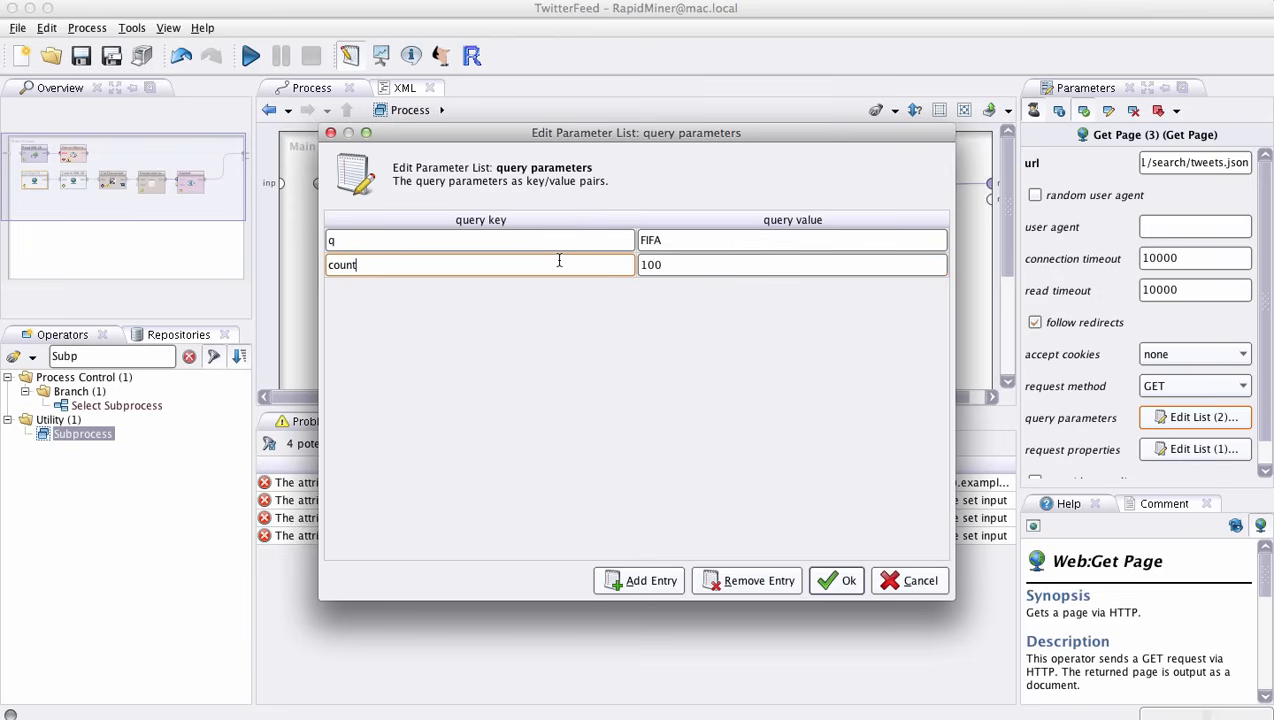
double_click(645, 265)
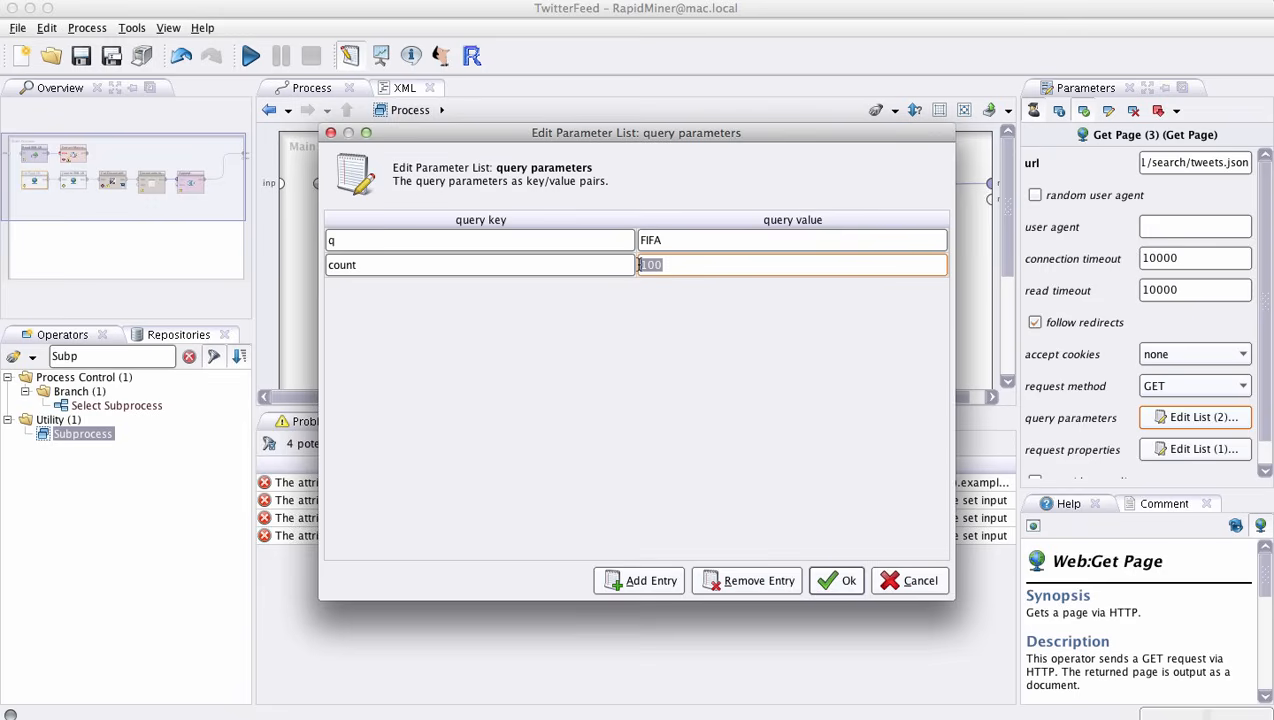
left_click(905, 580)
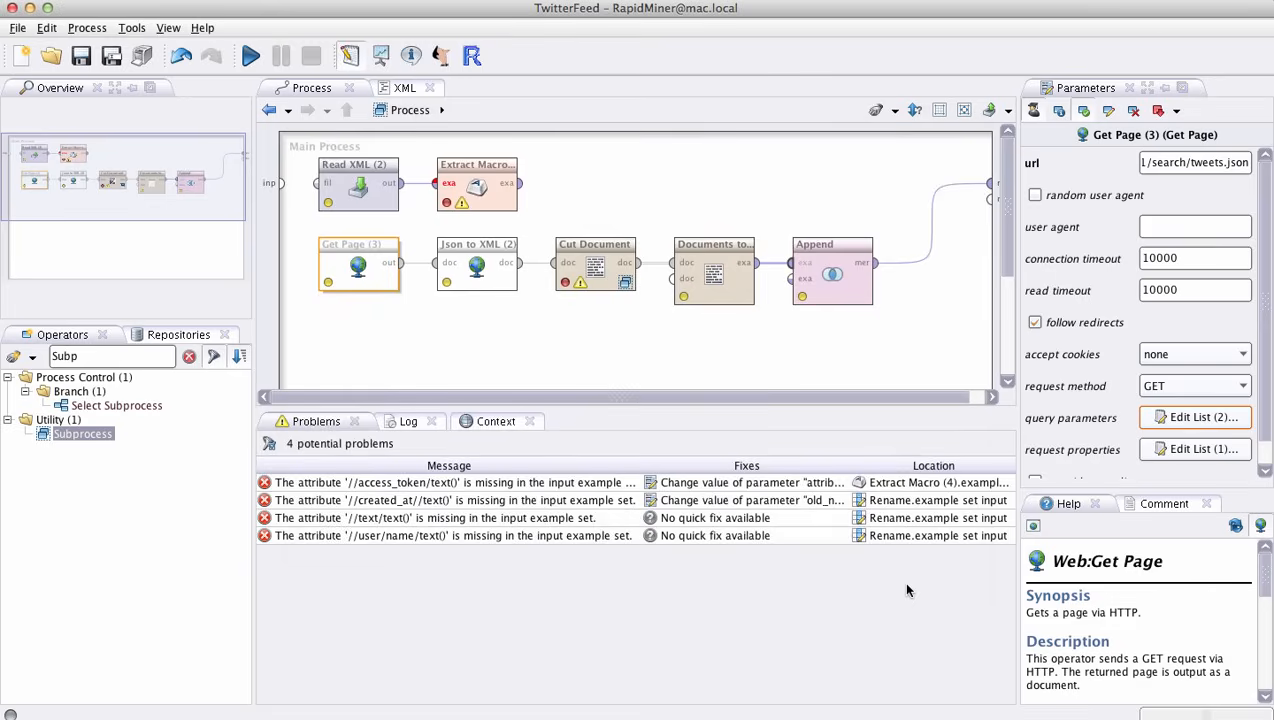
- Check the Json to XML (2) operator's enclosing tag name and open the Cut Document operator's subprocess
left_click(485, 287)
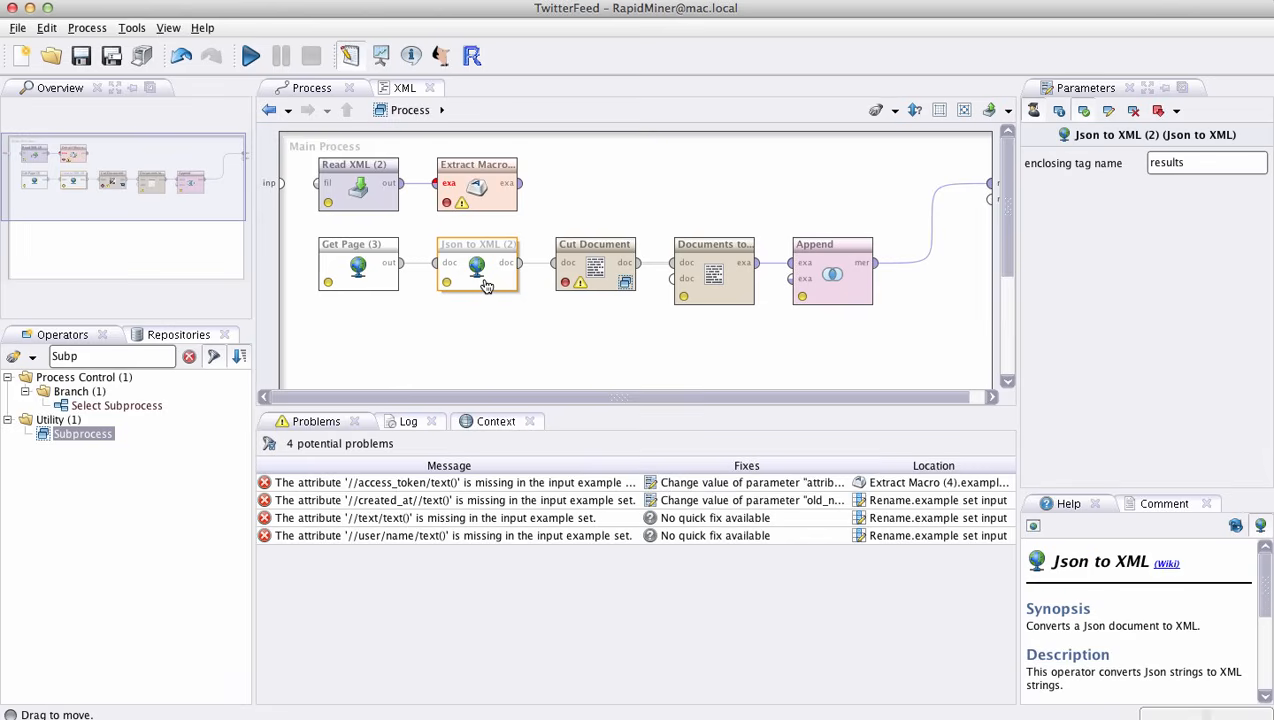
left_click(614, 289)
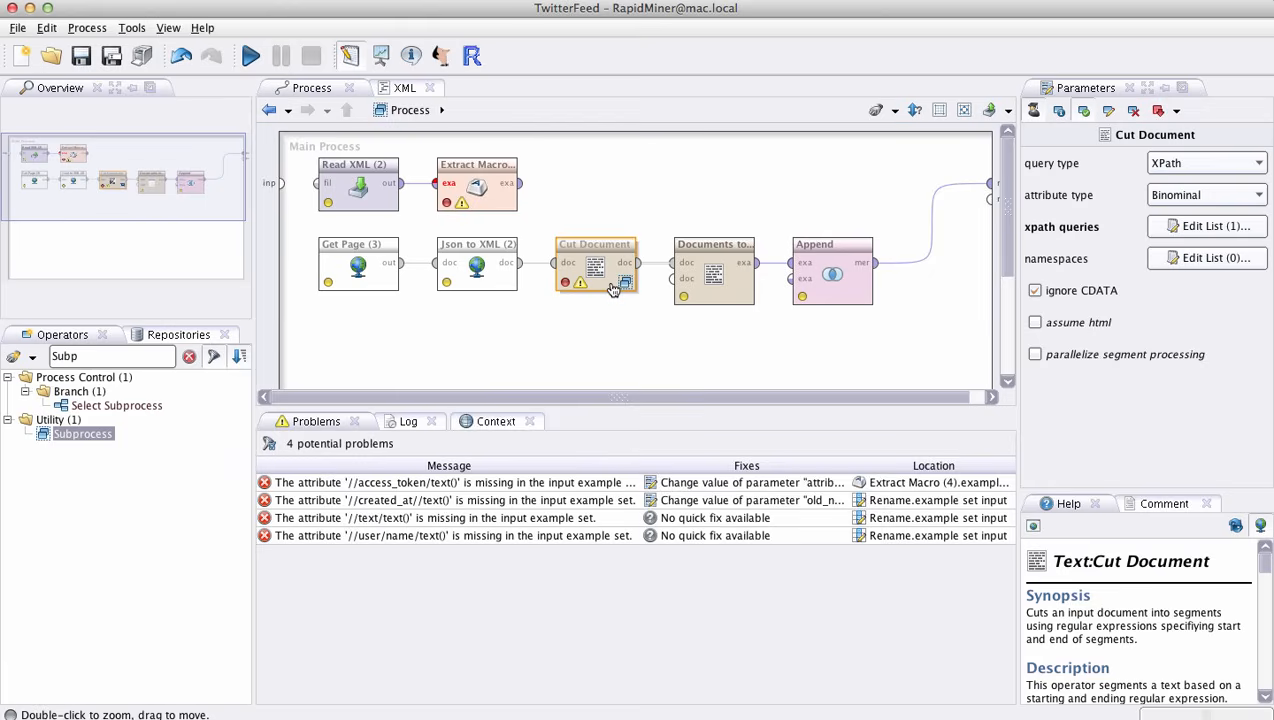
left_click(616, 285)
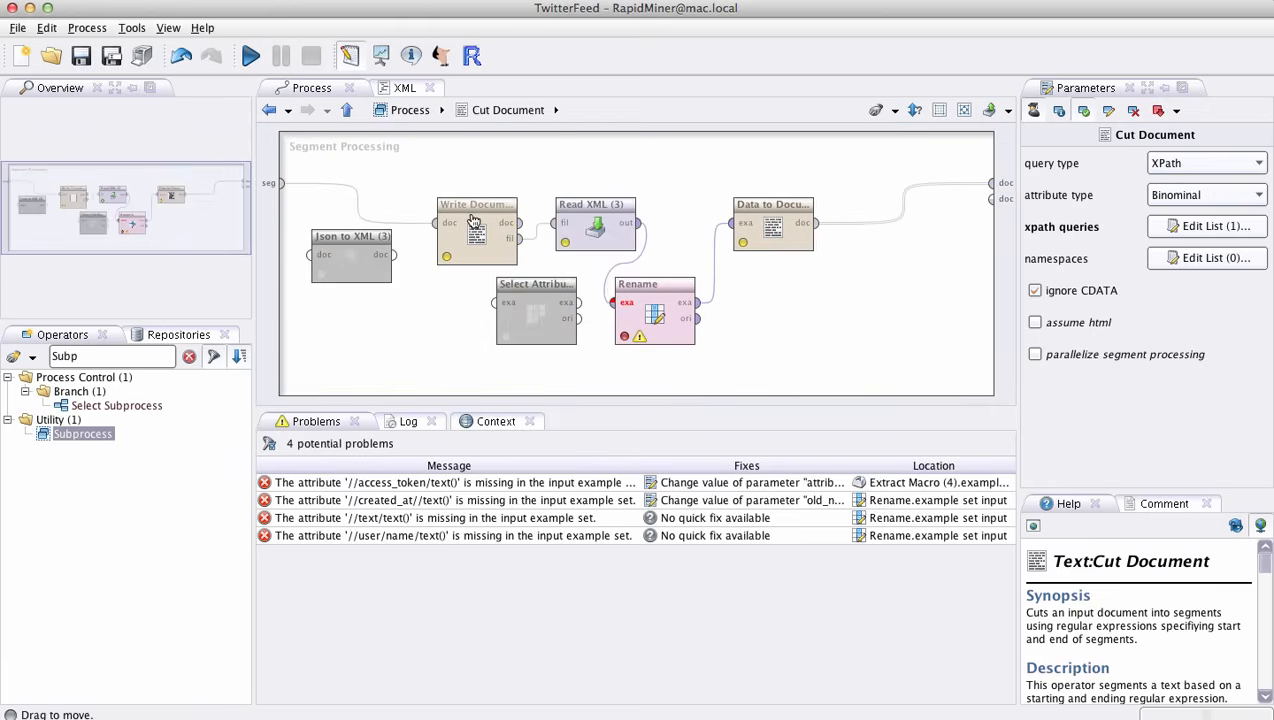
- Delete the disabled Json to XML (3) and Select Attributes (2) operators from the Cut Document subprocess
left_click(359, 254)
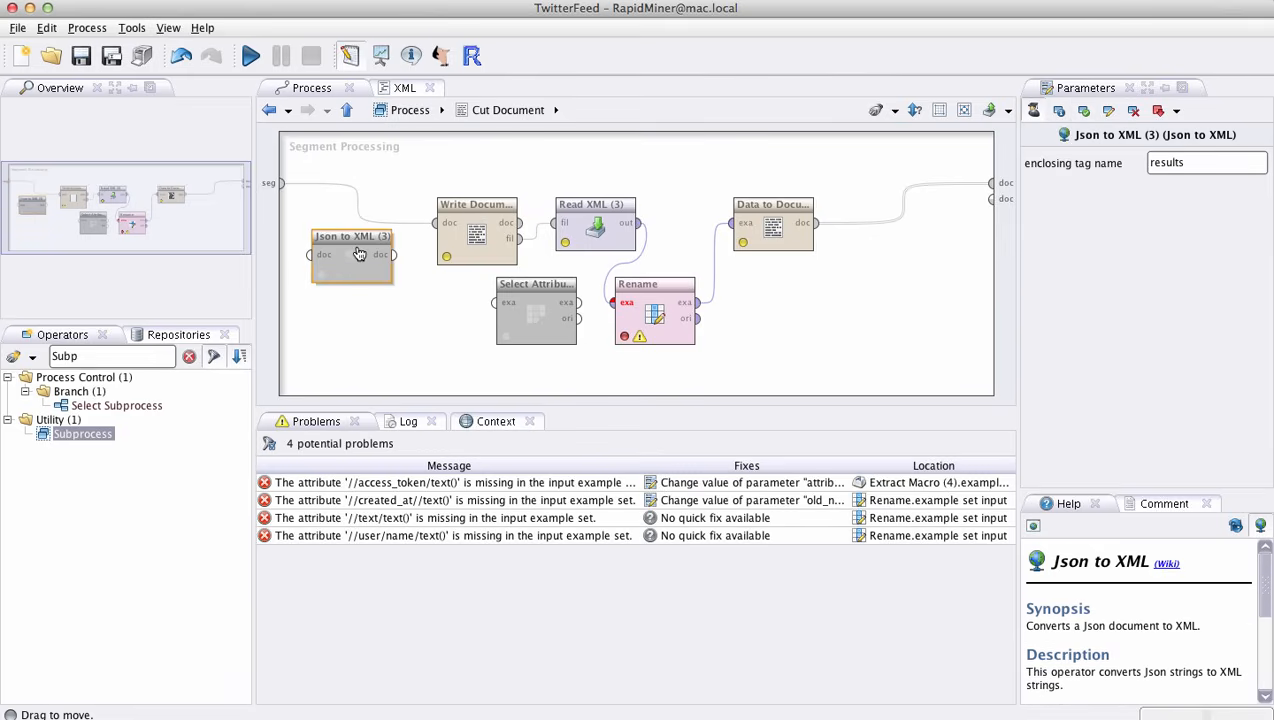
right_click(359, 254)
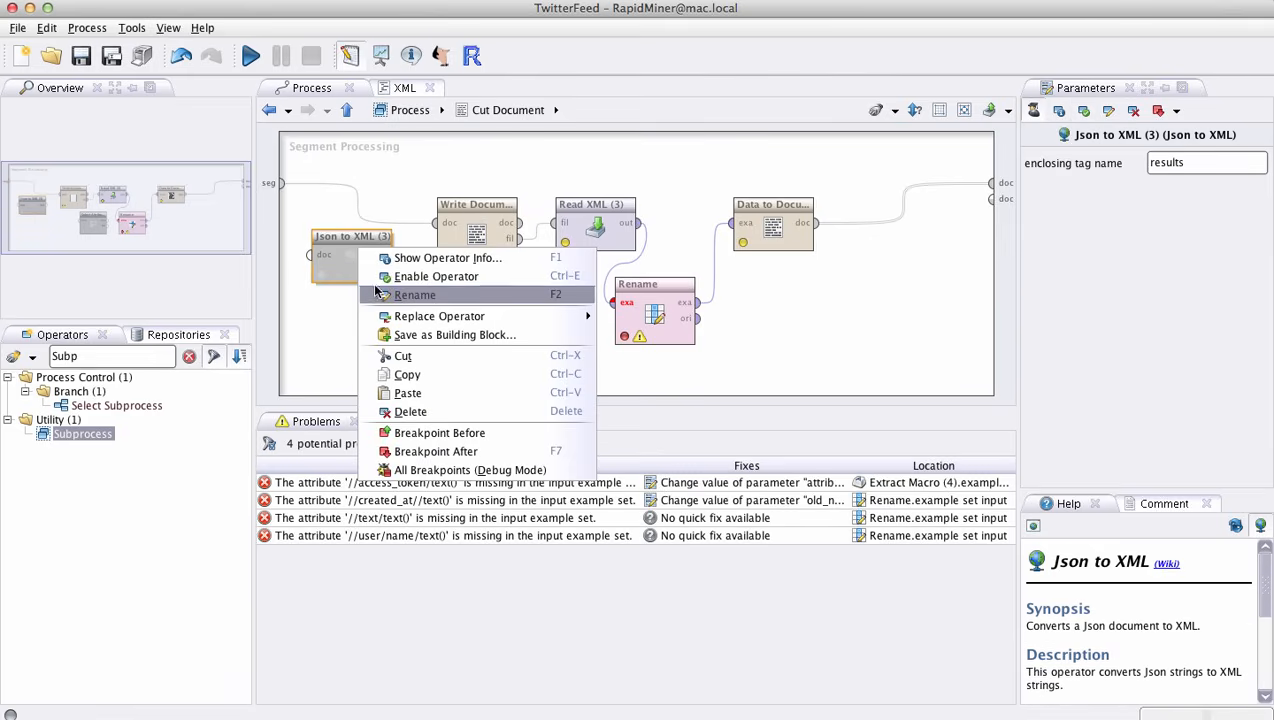
left_click(391, 414)
left_click(537, 312)
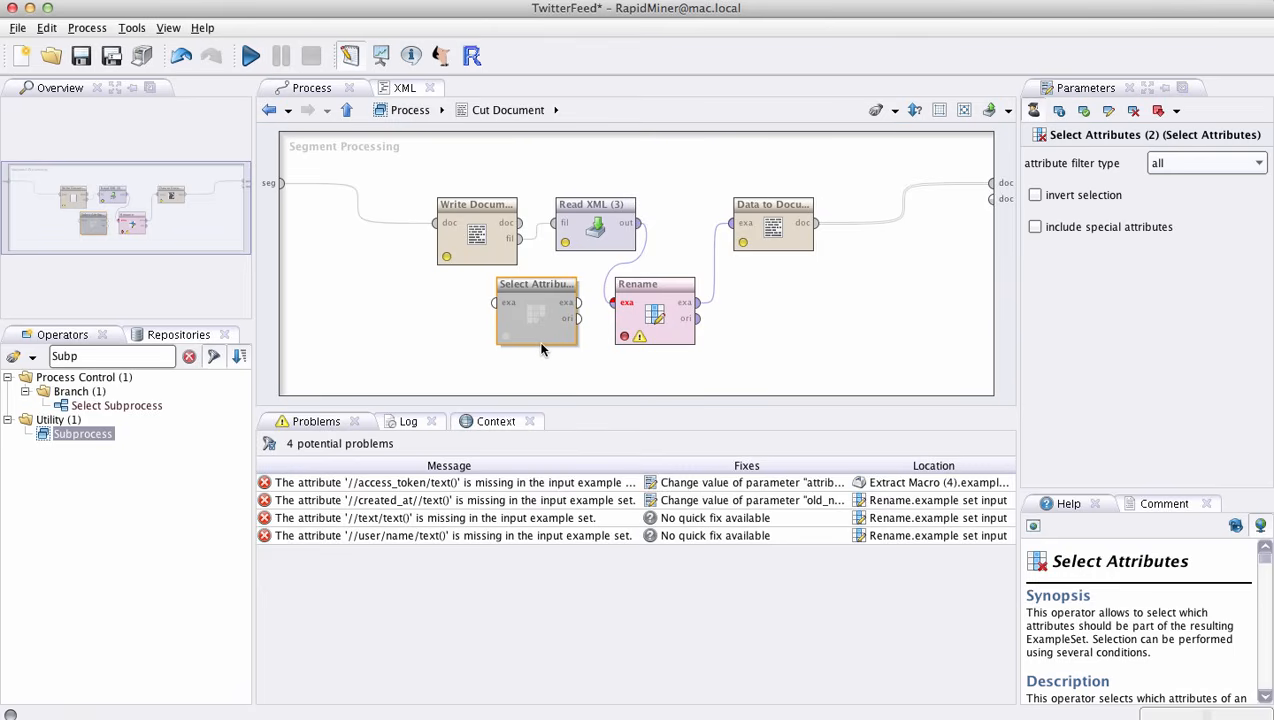
right_click(541, 300)
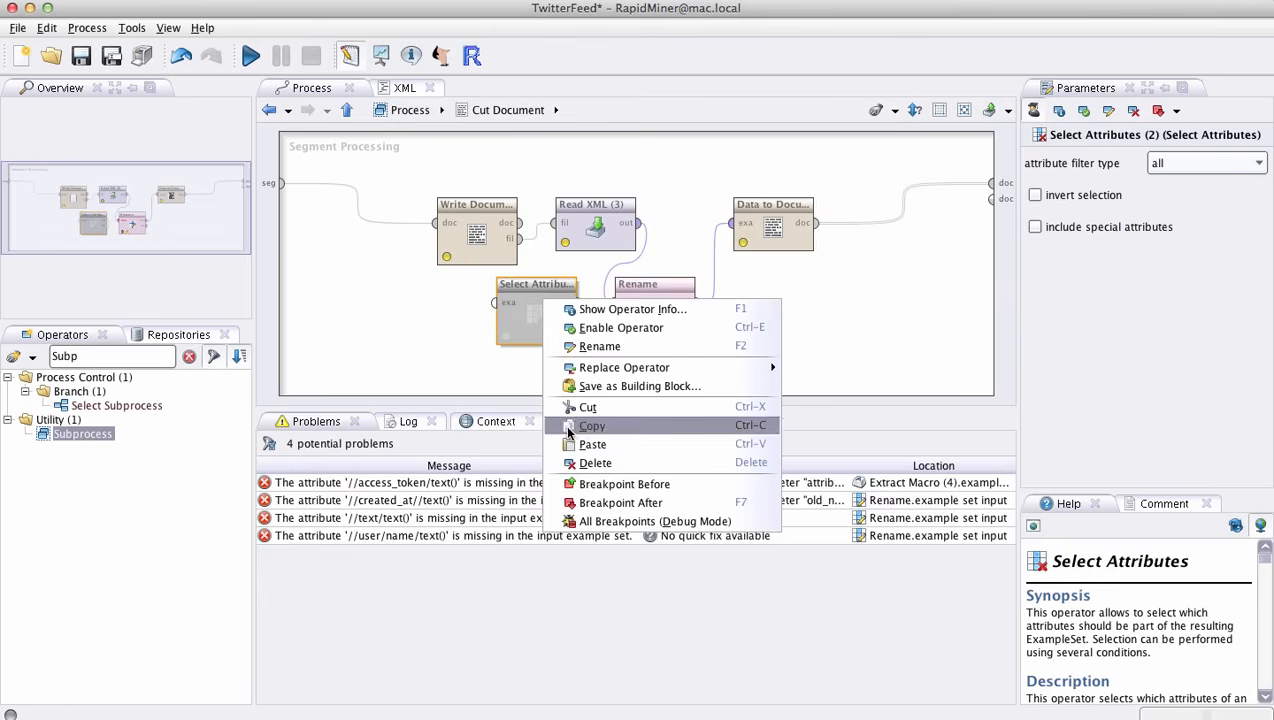
left_click(587, 463)
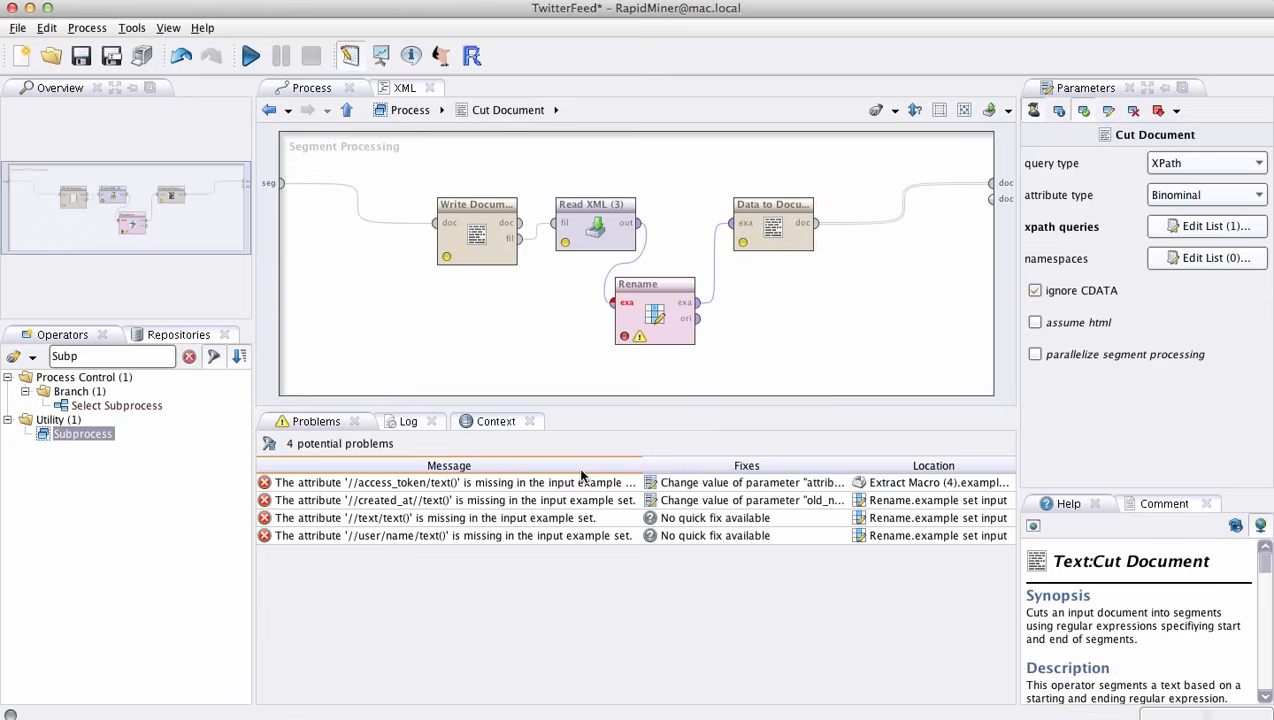
- Examine the parameters of the Write Document (2), Read XML (3) and Rename operators in the Cut Document subprocess
left_click(477, 236)
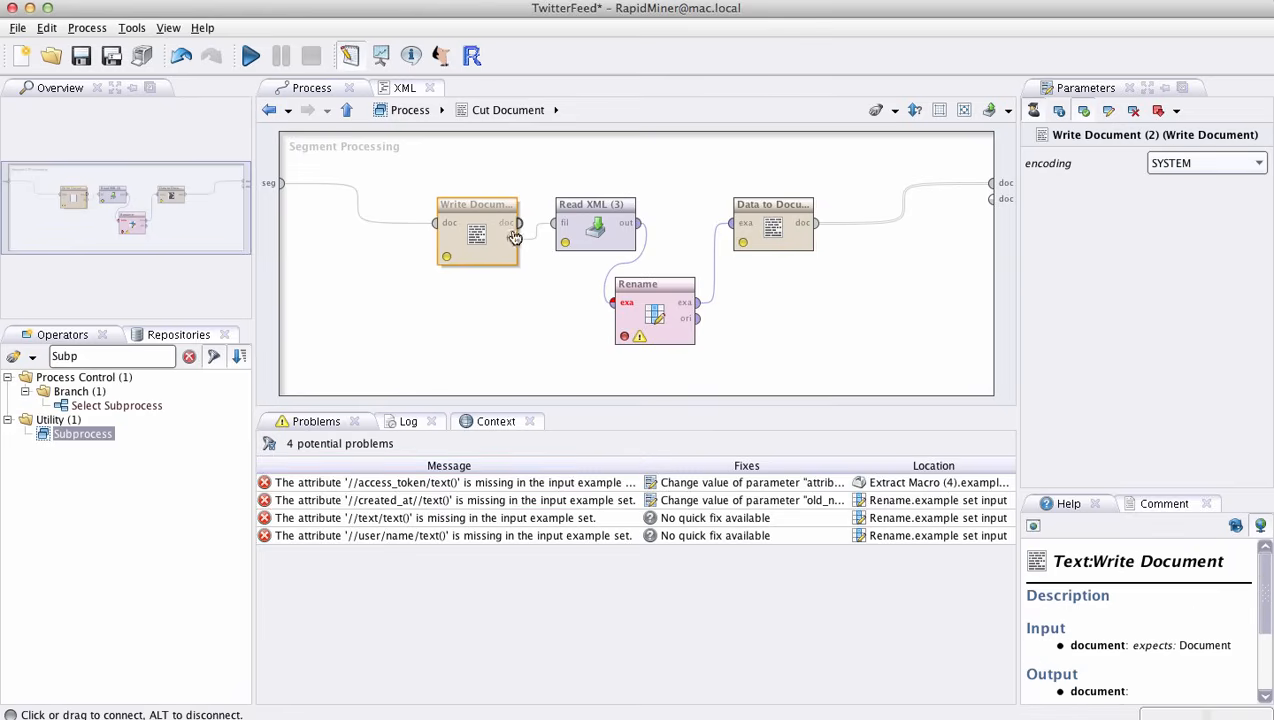
left_click(595, 246)
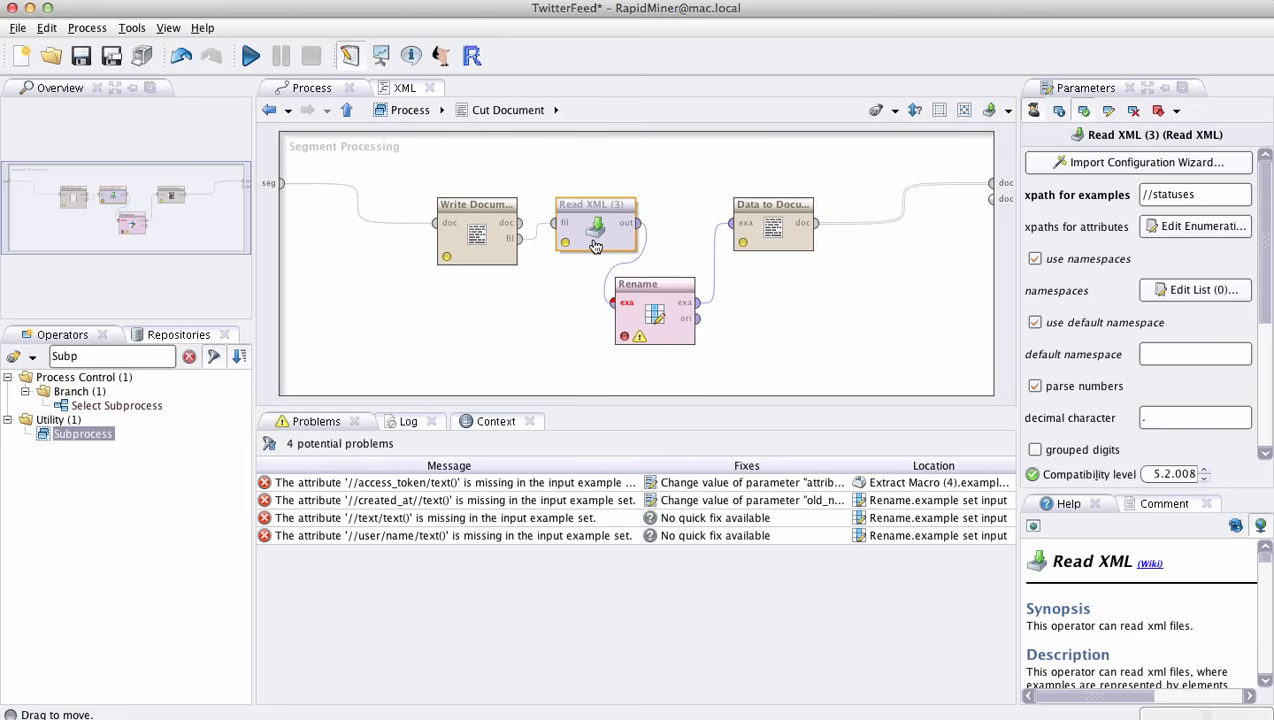
left_click(478, 240)
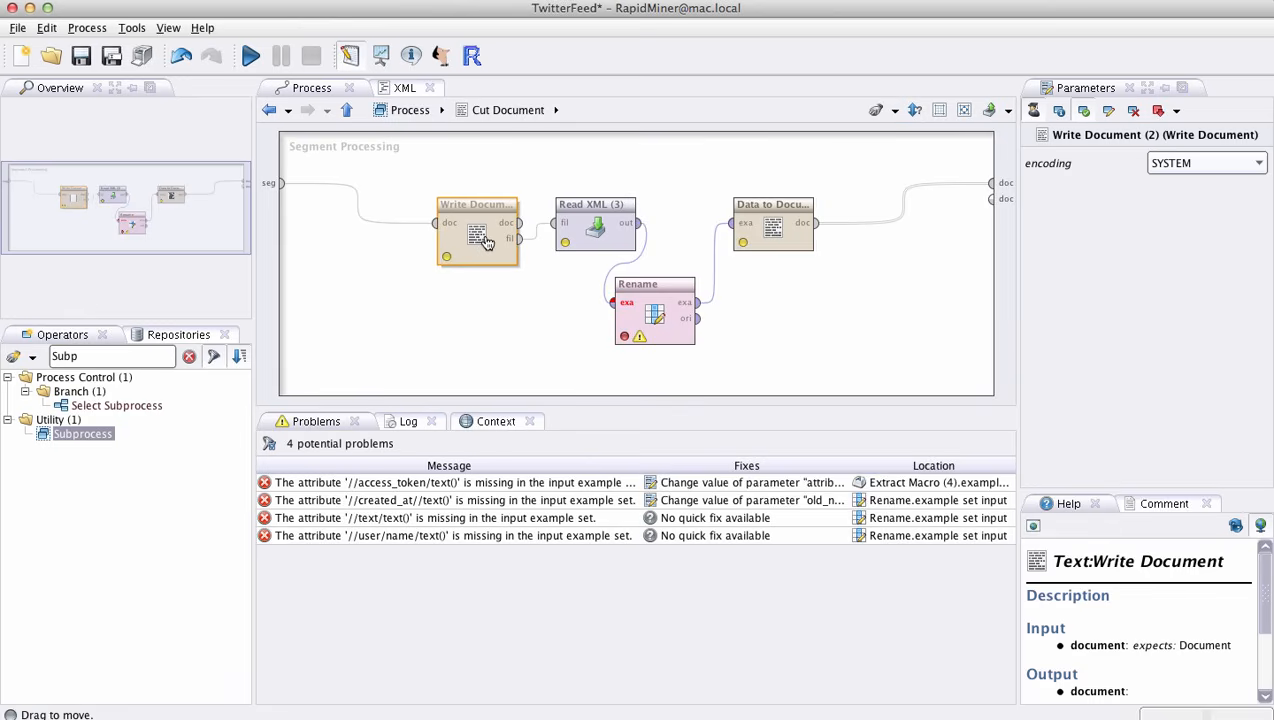
left_click(673, 335)
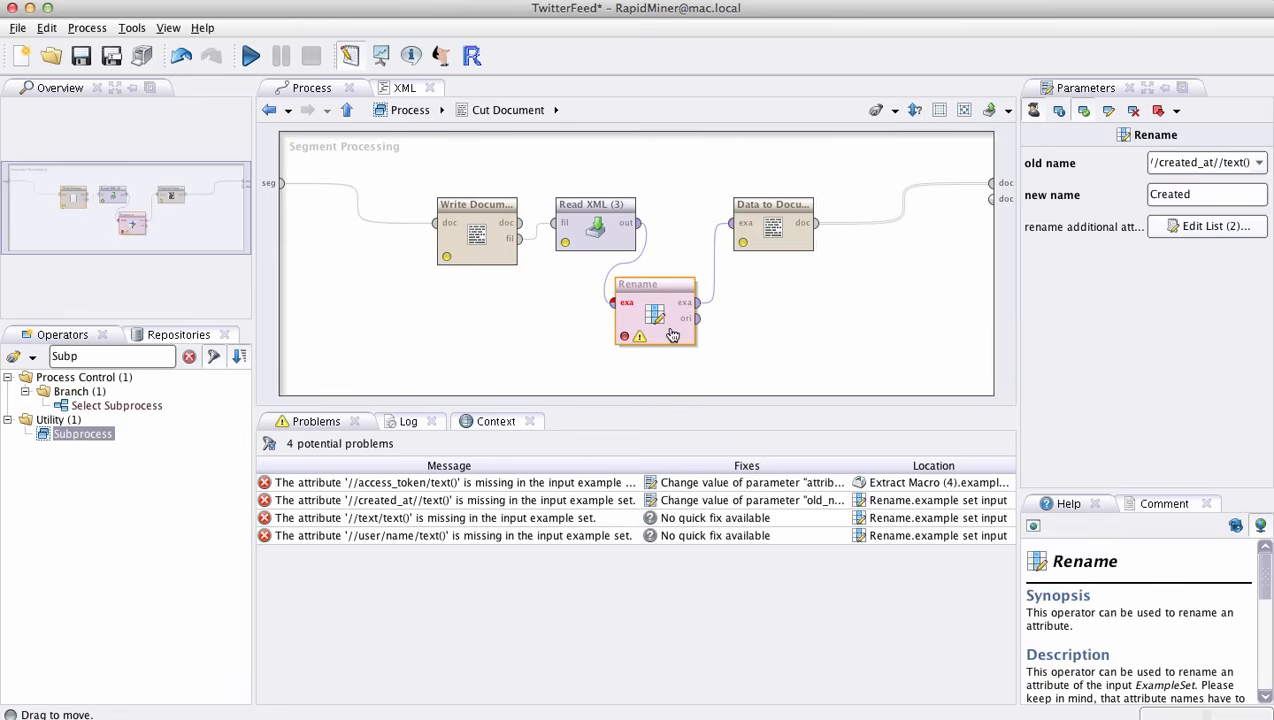
- Review the text, creation date and user name XPath expressions of the Read XML (3) operator, and close the list without changes
left_click(593, 224)
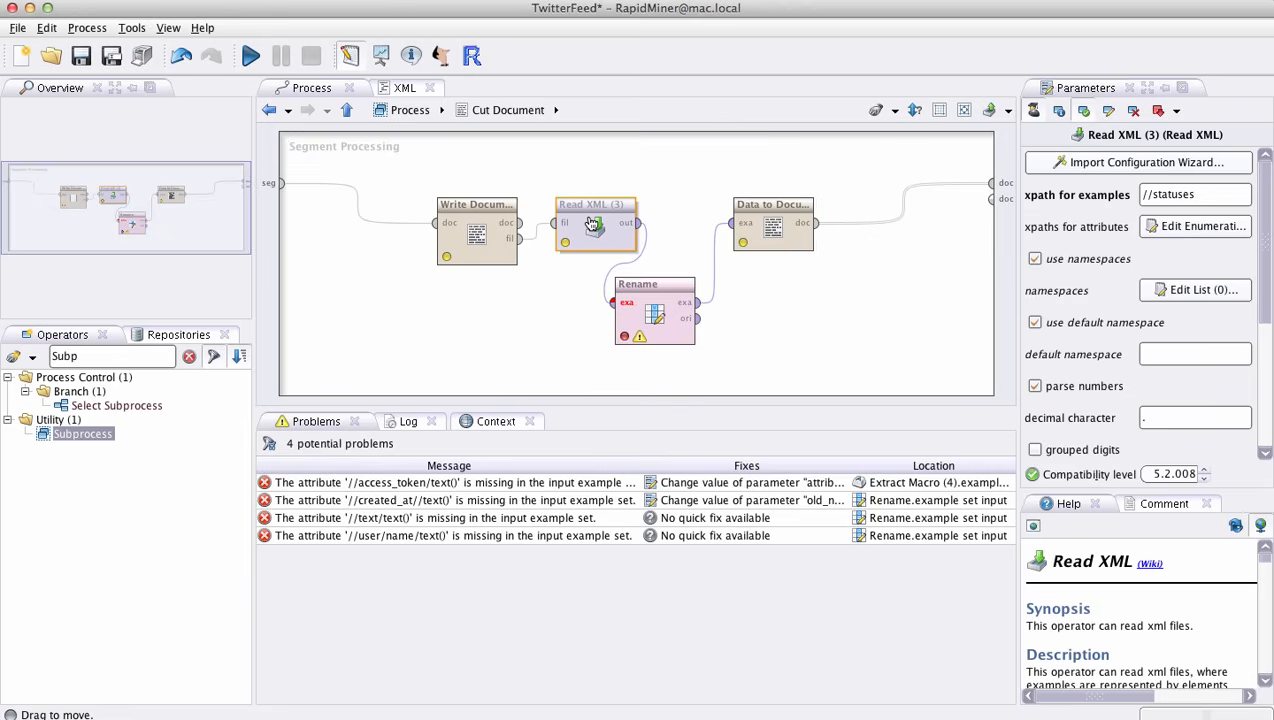
left_click(1180, 230)
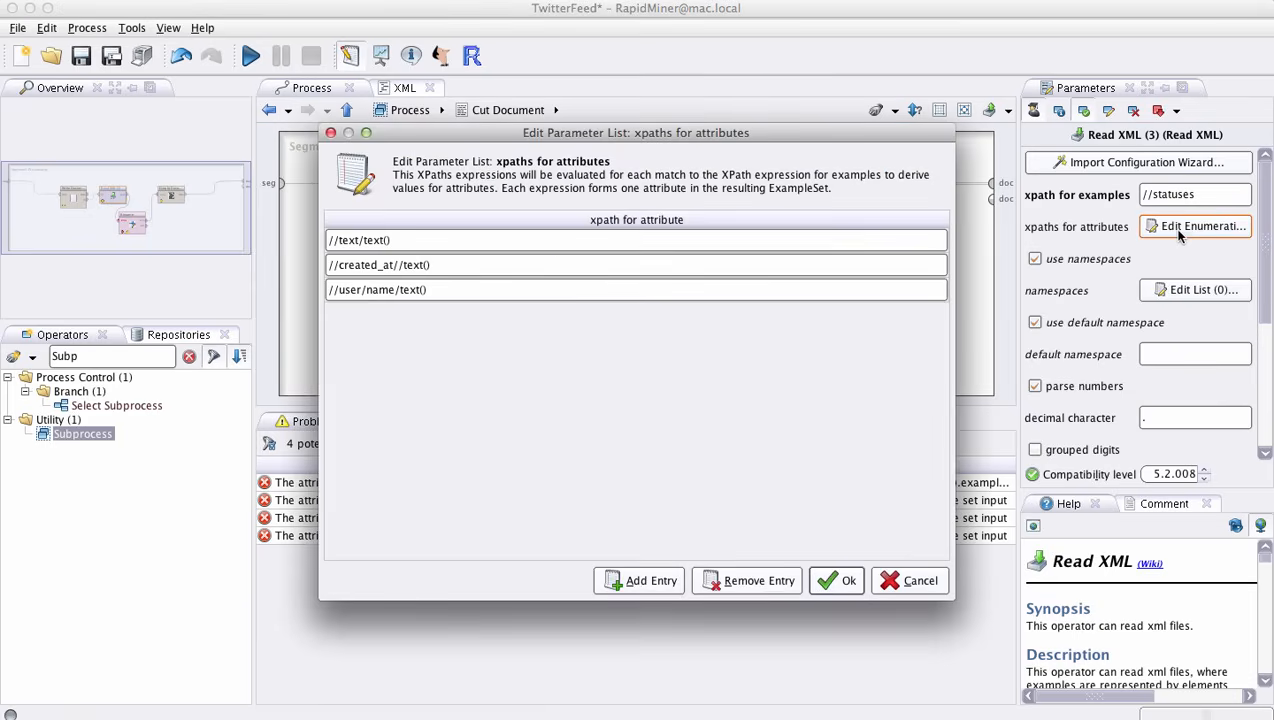
left_click(387, 241)
left_click(405, 275)
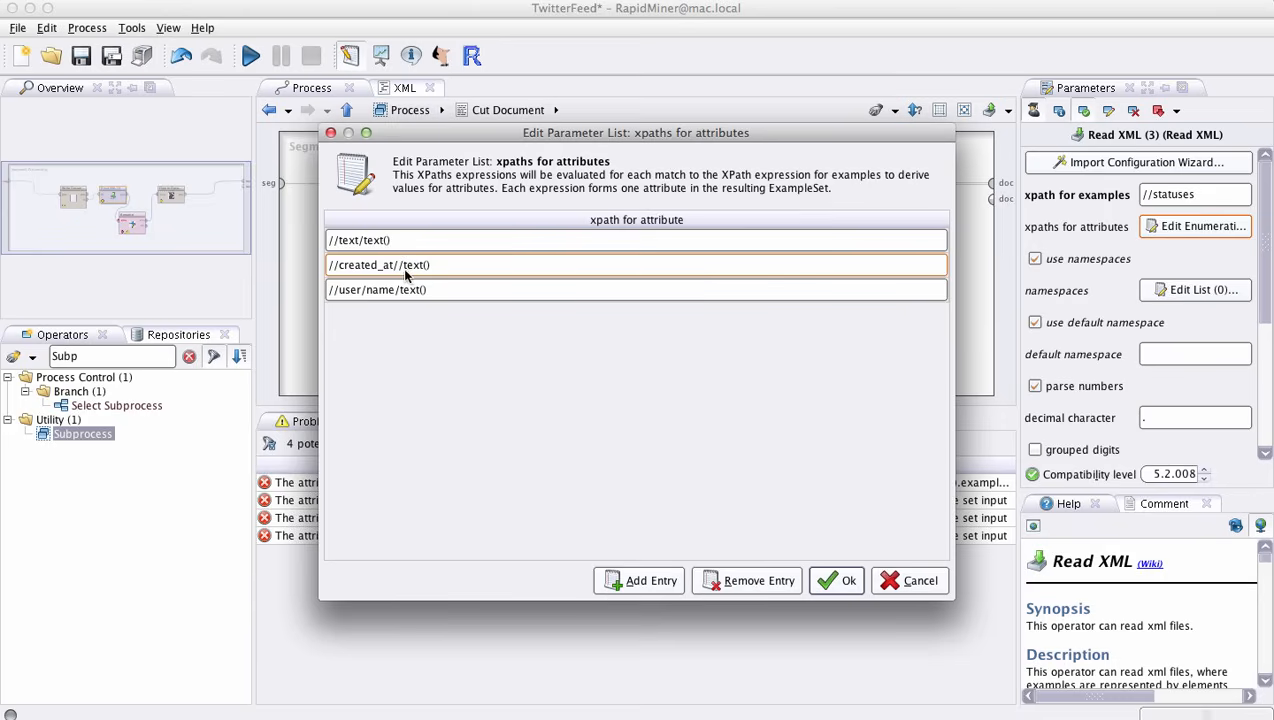
left_click(441, 290)
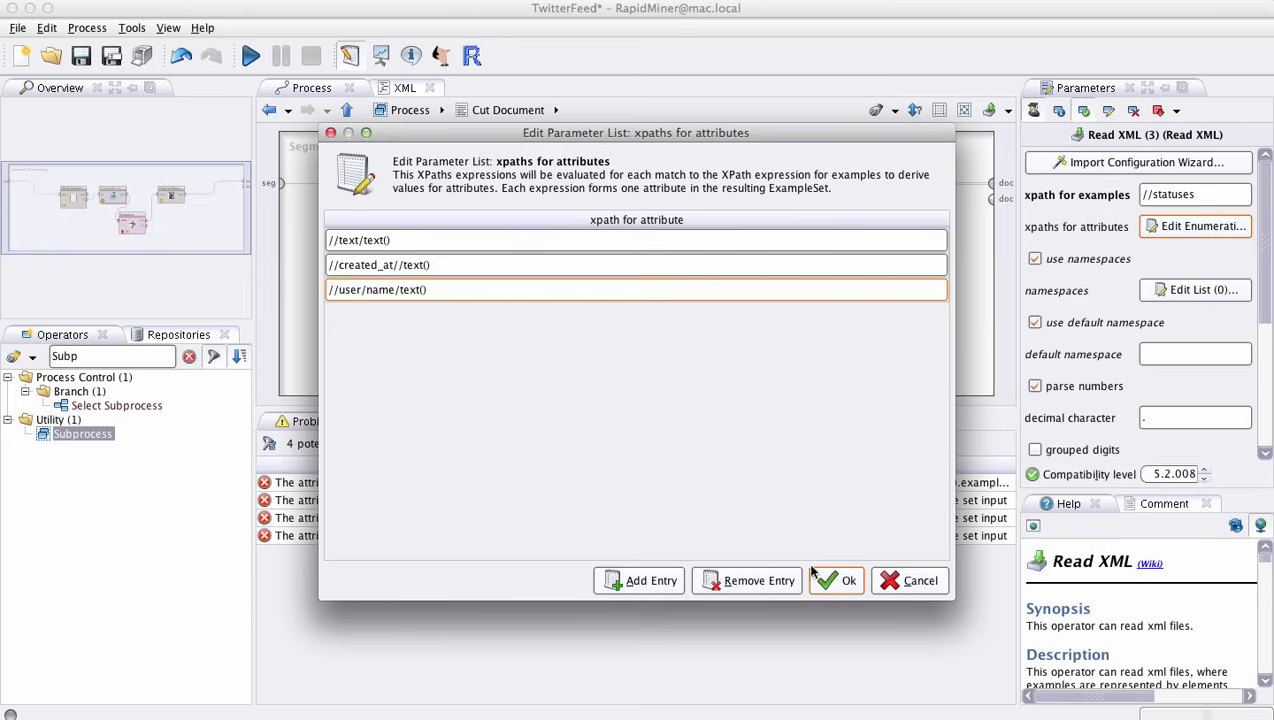
left_click(882, 590)
- Inspect the Rename operator's old name, the Data to Documents operator's parameters and the subprocess's document output
left_click(640, 292)
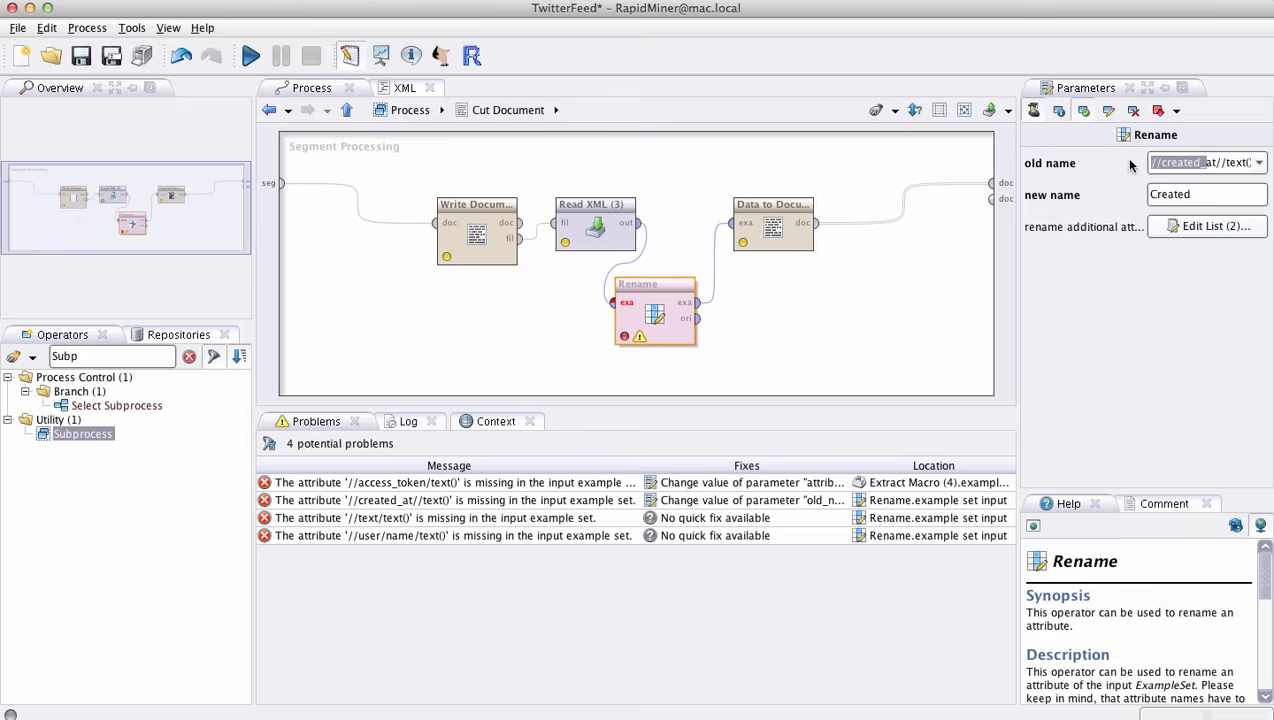
double_click(1196, 162)
triple_click(1196, 162)
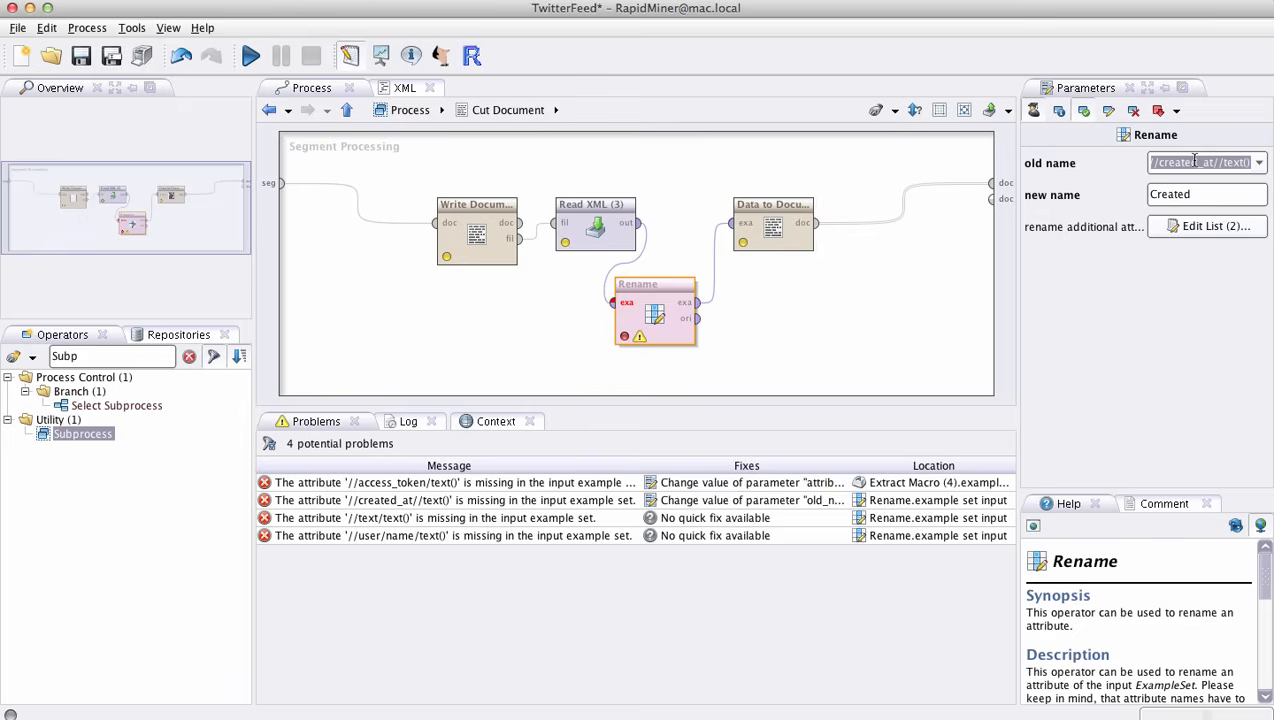
left_click(786, 240)
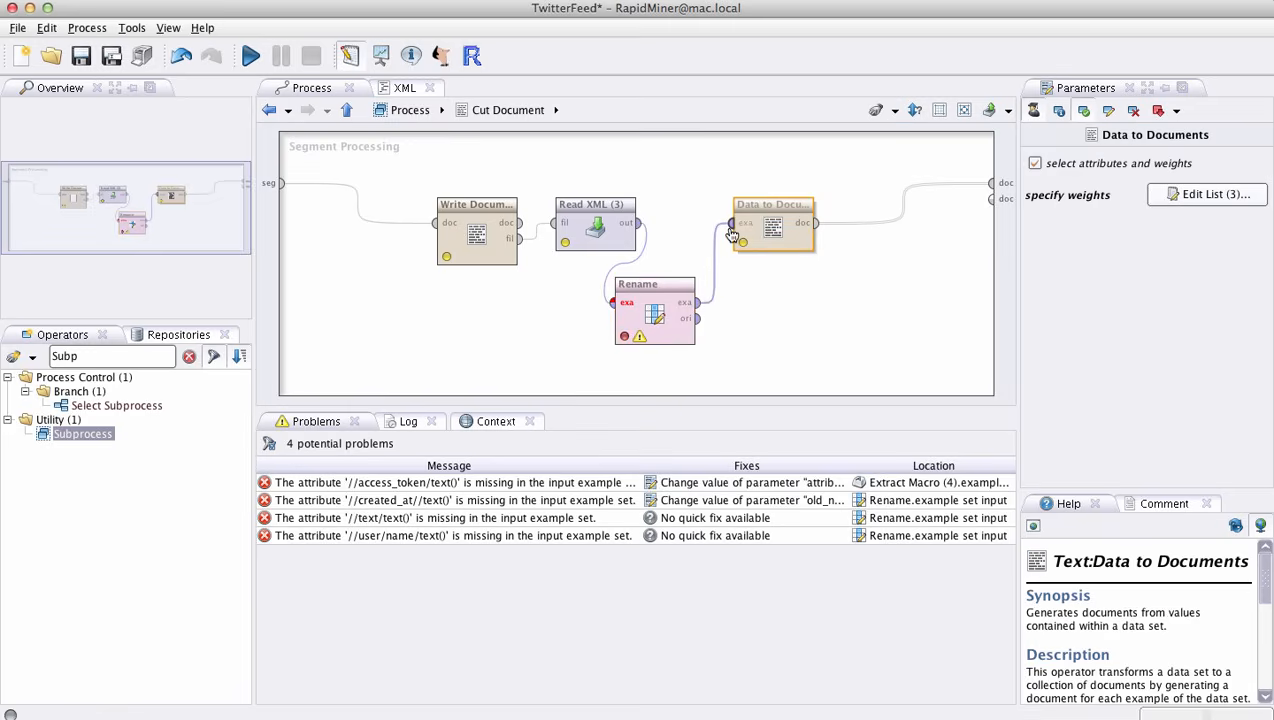
mouse_move(731, 232)
mouse_move(993, 190)
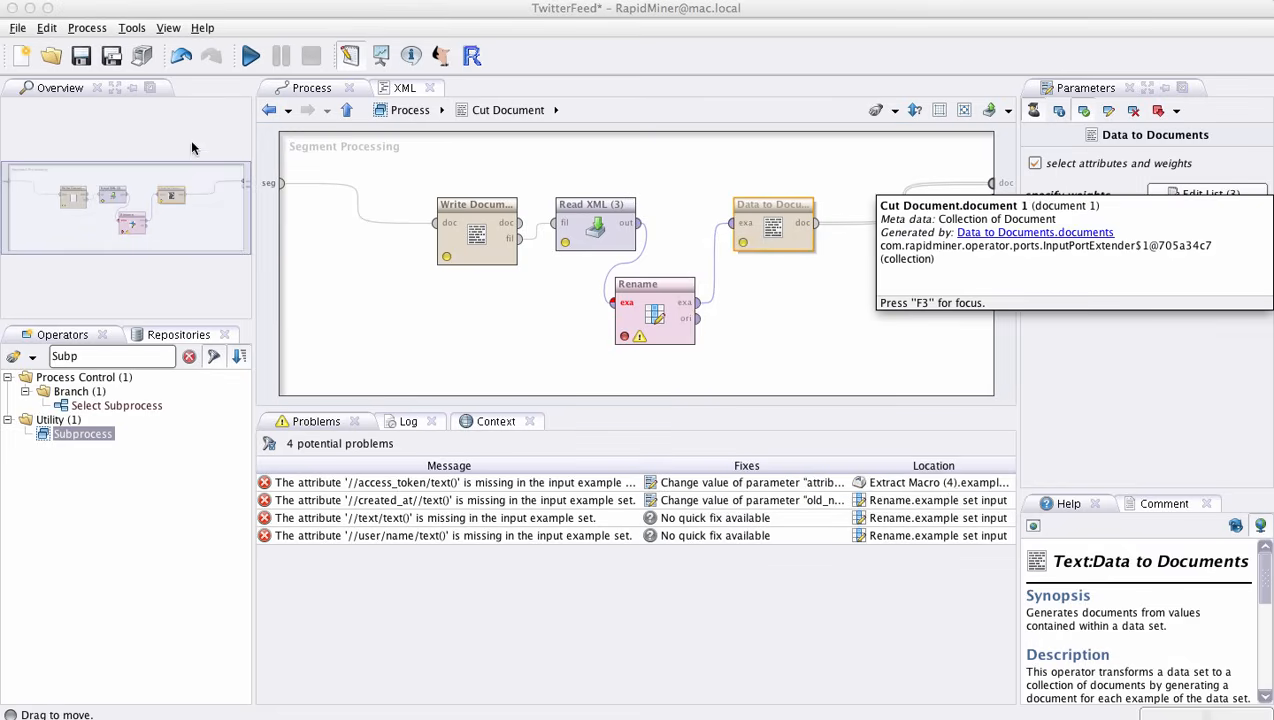
- Return to the main process and examine the parameters of the Documents to Data (2) operator
left_click(405, 111)
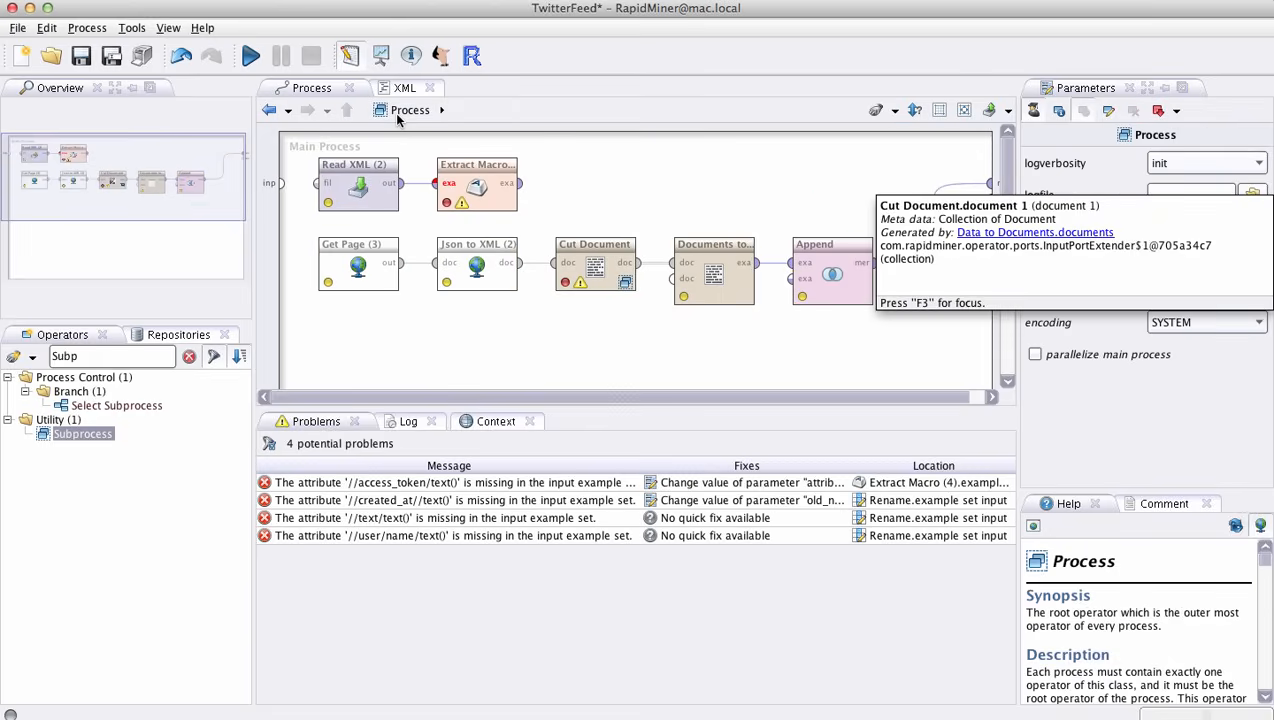
left_click(728, 302)
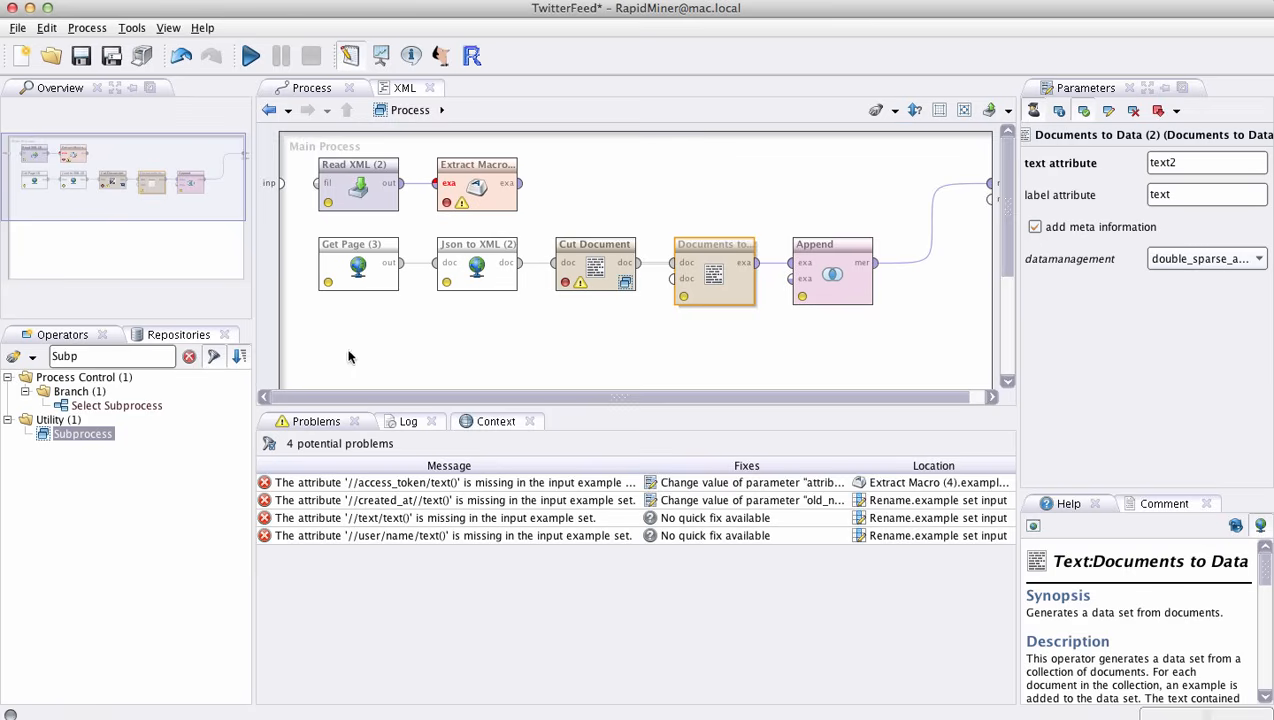
- Search the operators for "Documents to" and examine the Append operator's parameters
left_click(189, 356)
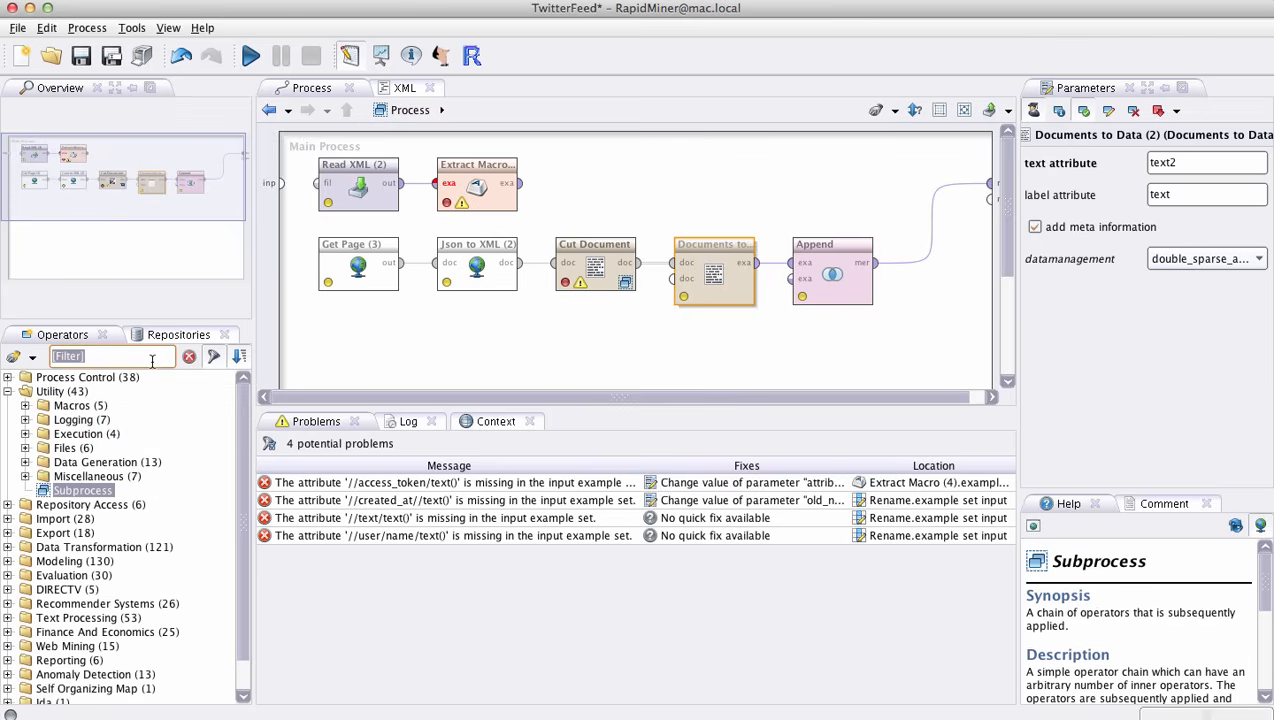
type("Documents to")
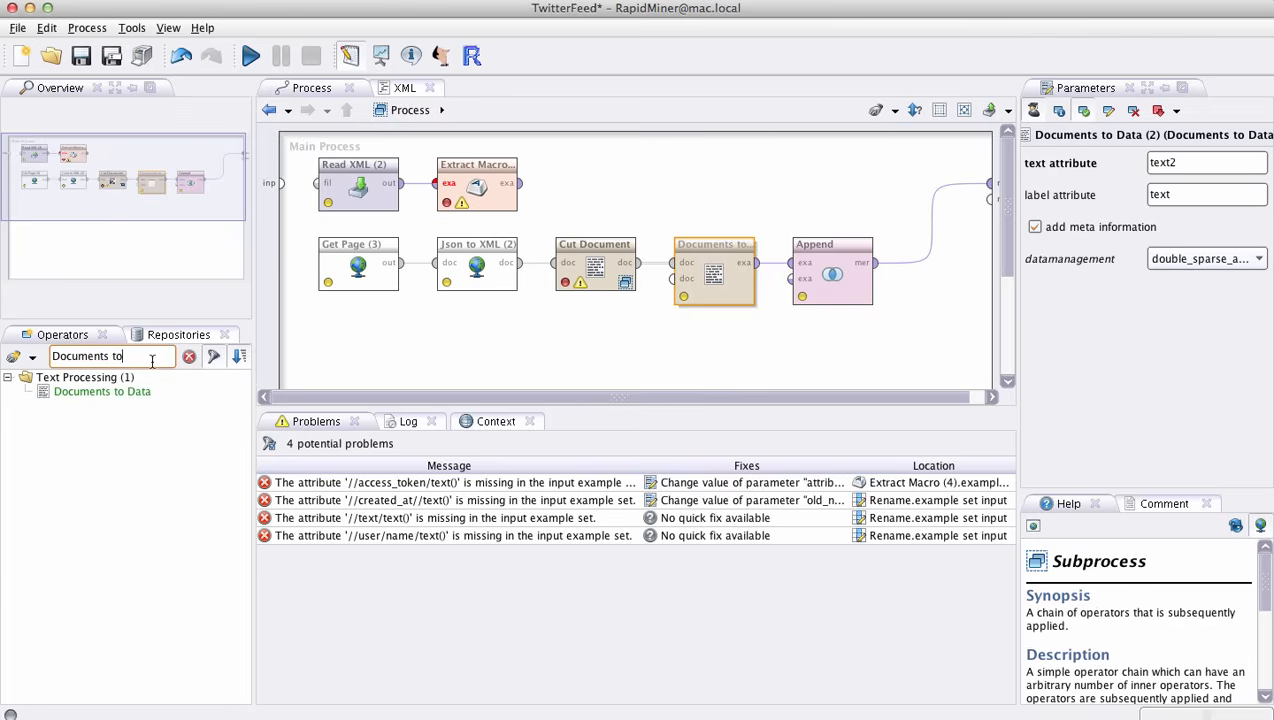
left_click(835, 300)
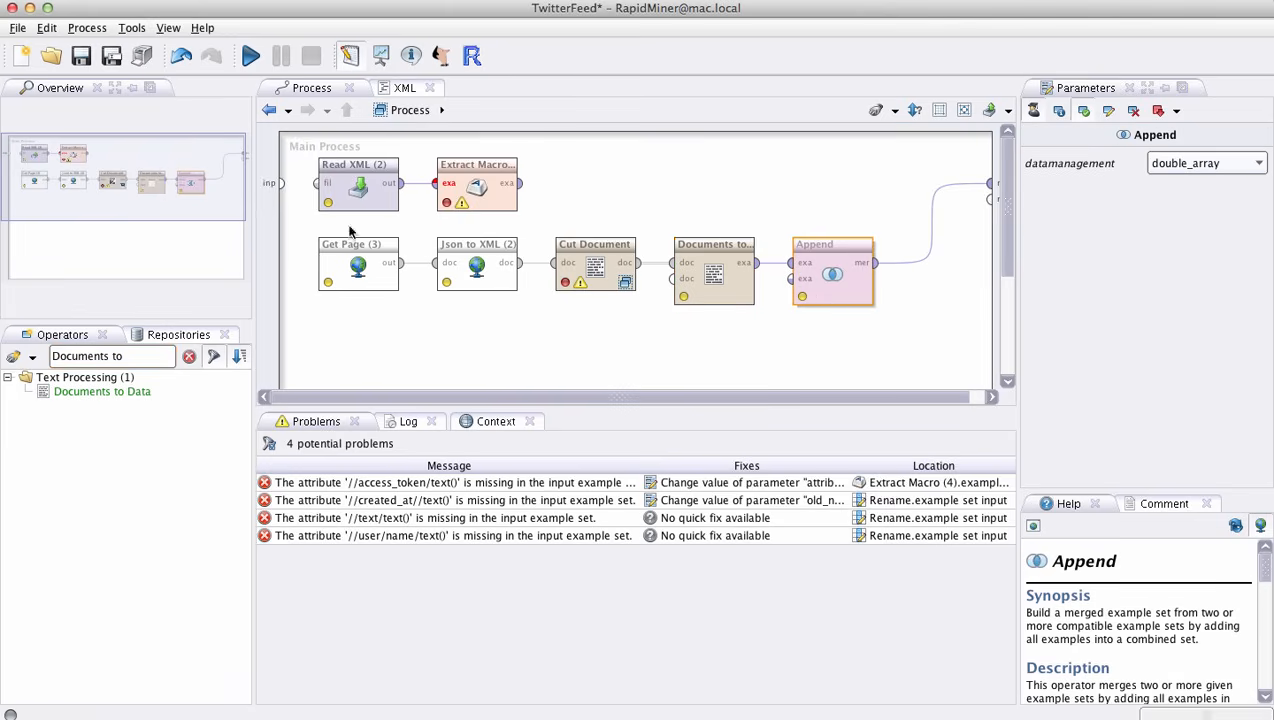
- Run the TwitterFeed process and read the tweets in the Append example set's data view with the text2 column widened
left_click(250, 58)
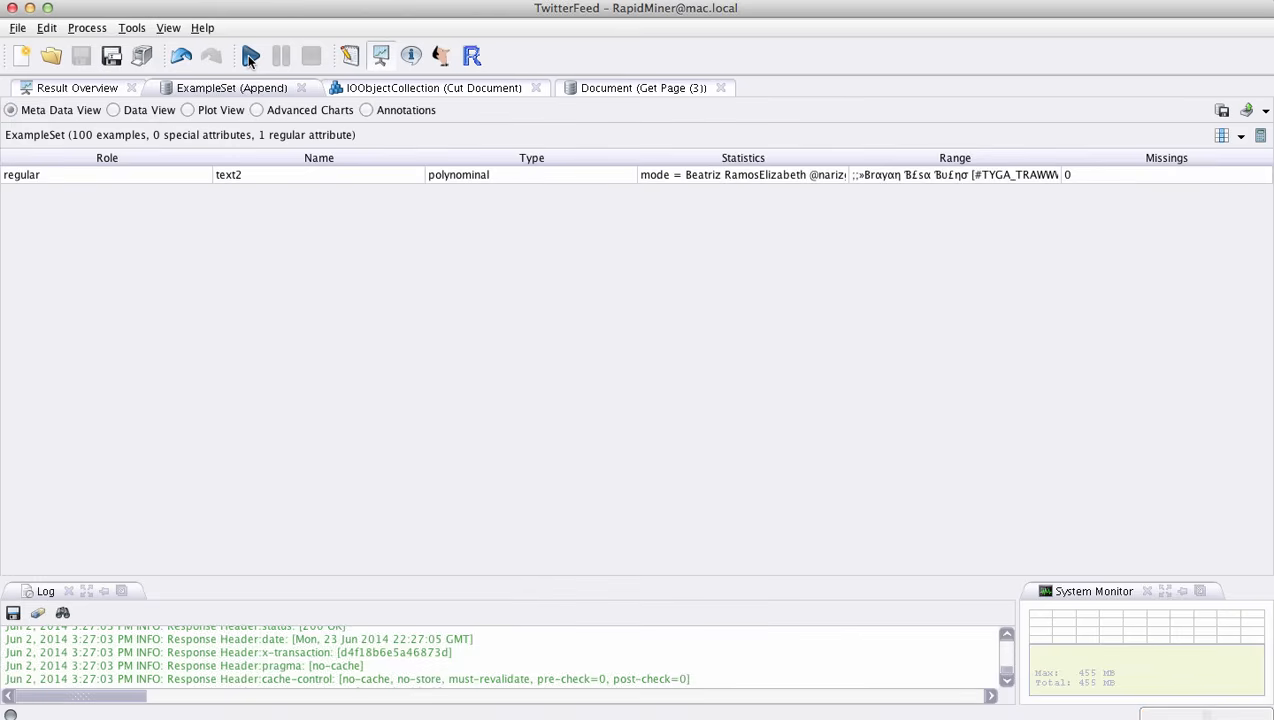
left_click(130, 111)
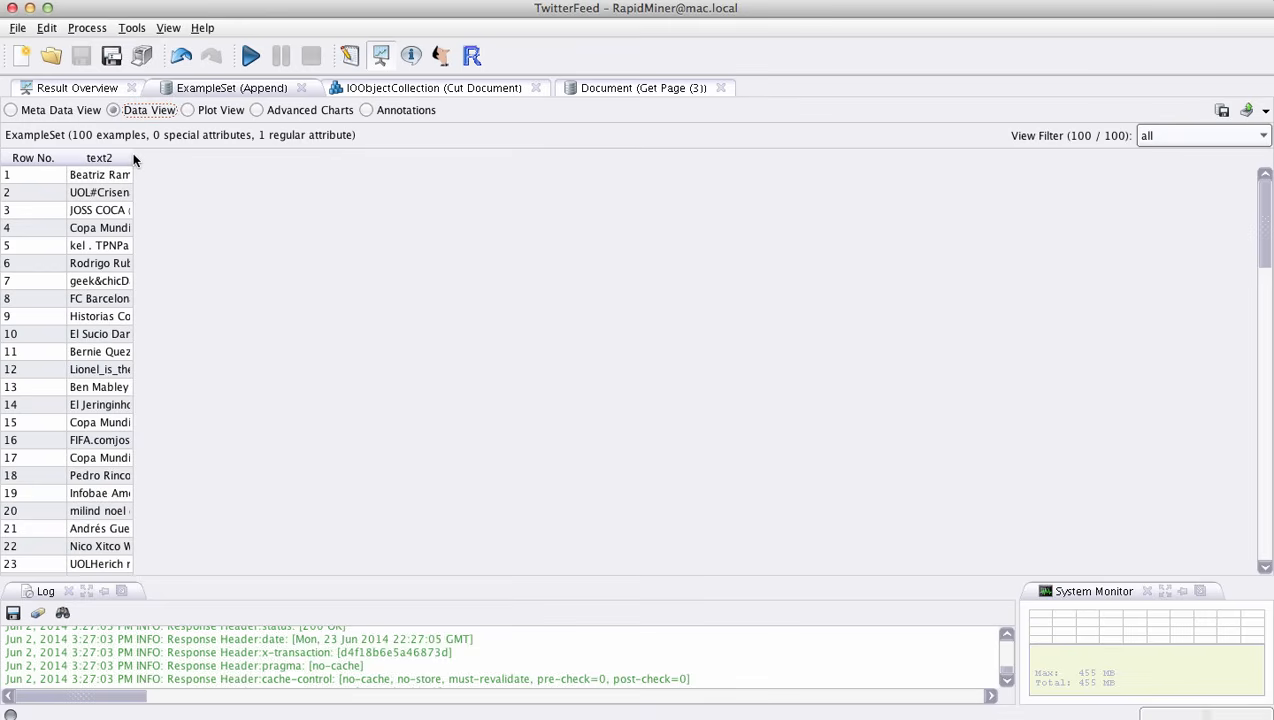
left_click_drag(133, 158, 1036, 176)
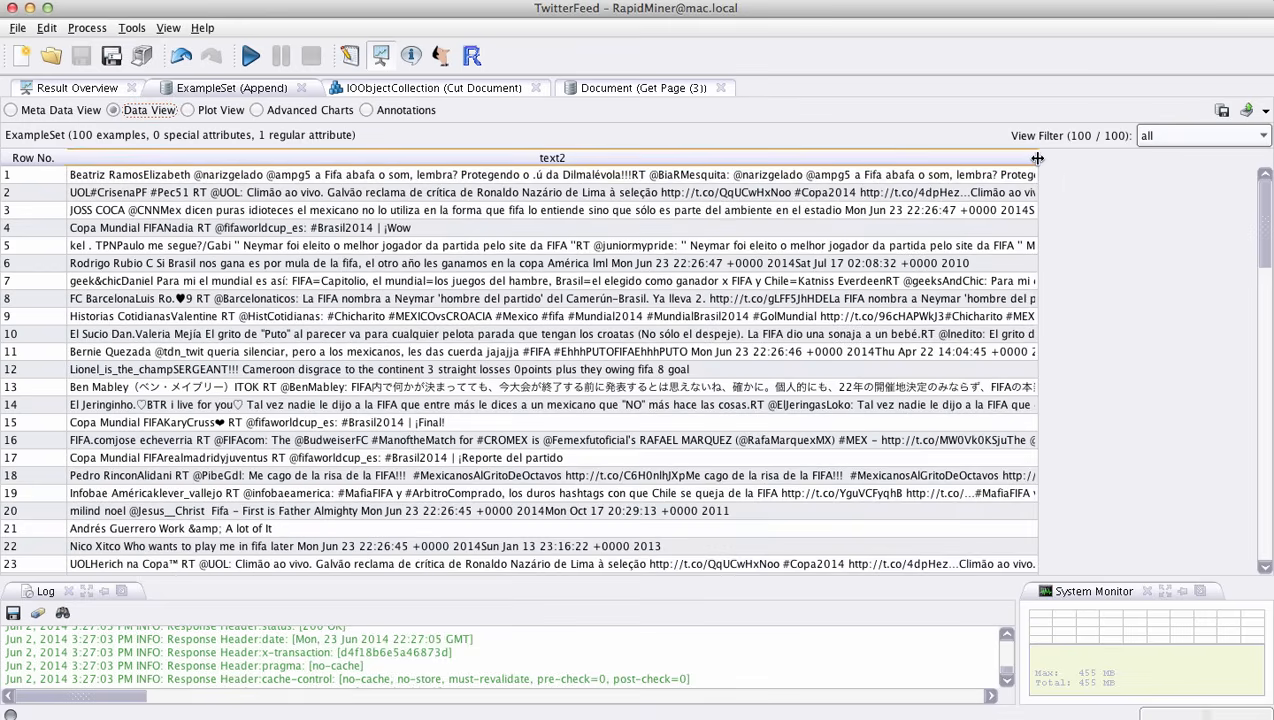
left_click_drag(1037, 158, 1199, 158)
left_click(458, 233)
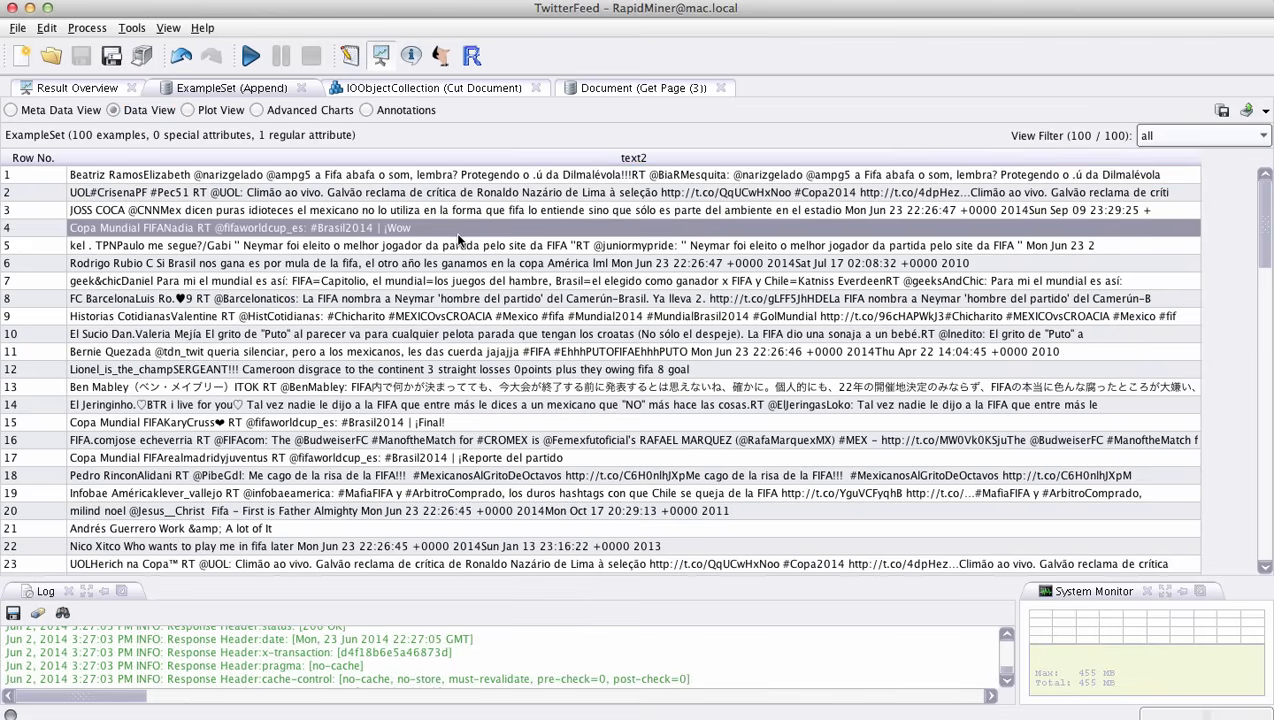
scroll(458, 237, "down", 20)
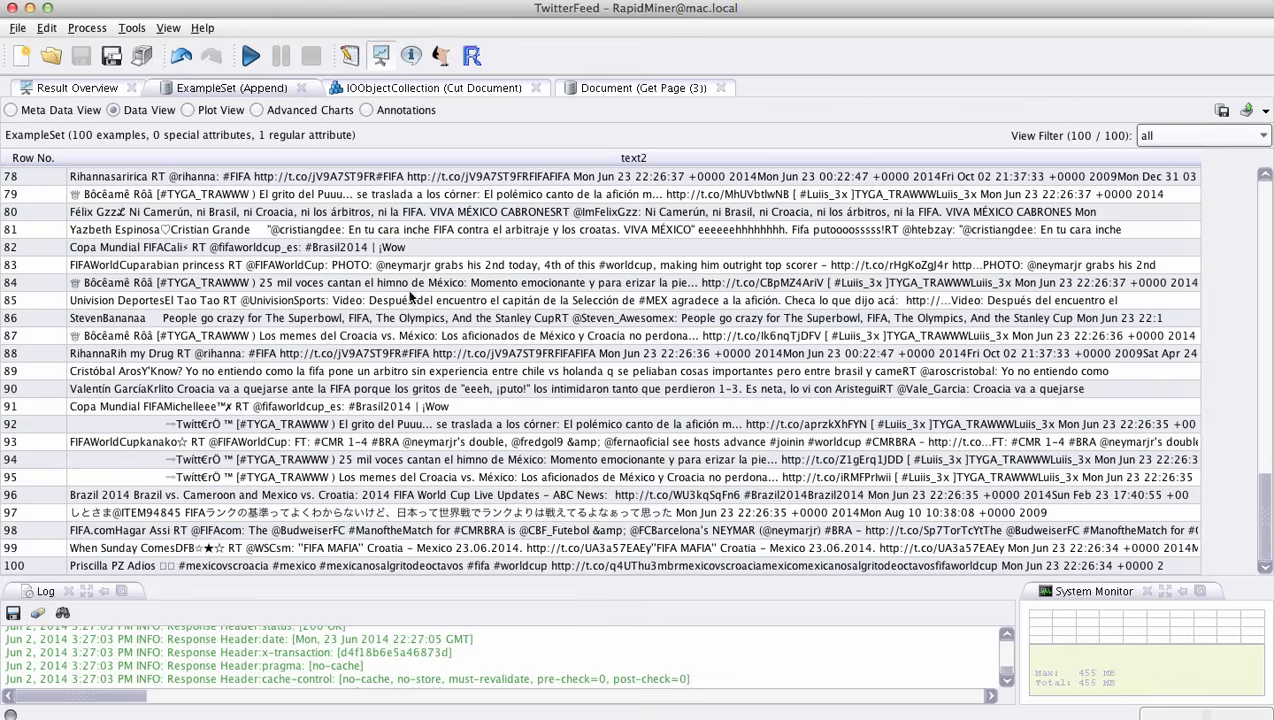
- Browse several individual tweet documents in the Cut Document collection result
left_click(383, 90)
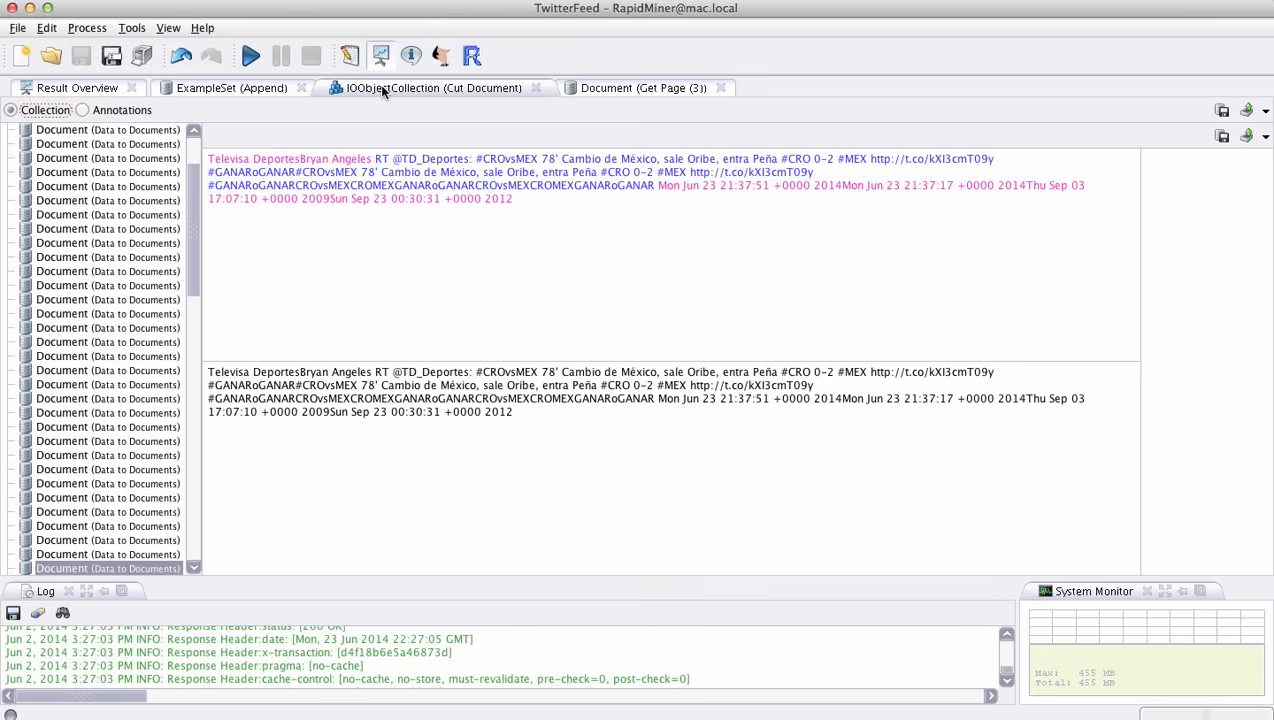
left_click(118, 130)
left_click(119, 144)
key("Down")
key("Down")
key("Down")
key("Down")
key("Down")
key("Down")
key("Down")
key("Down")
key("Down")
key("Down")
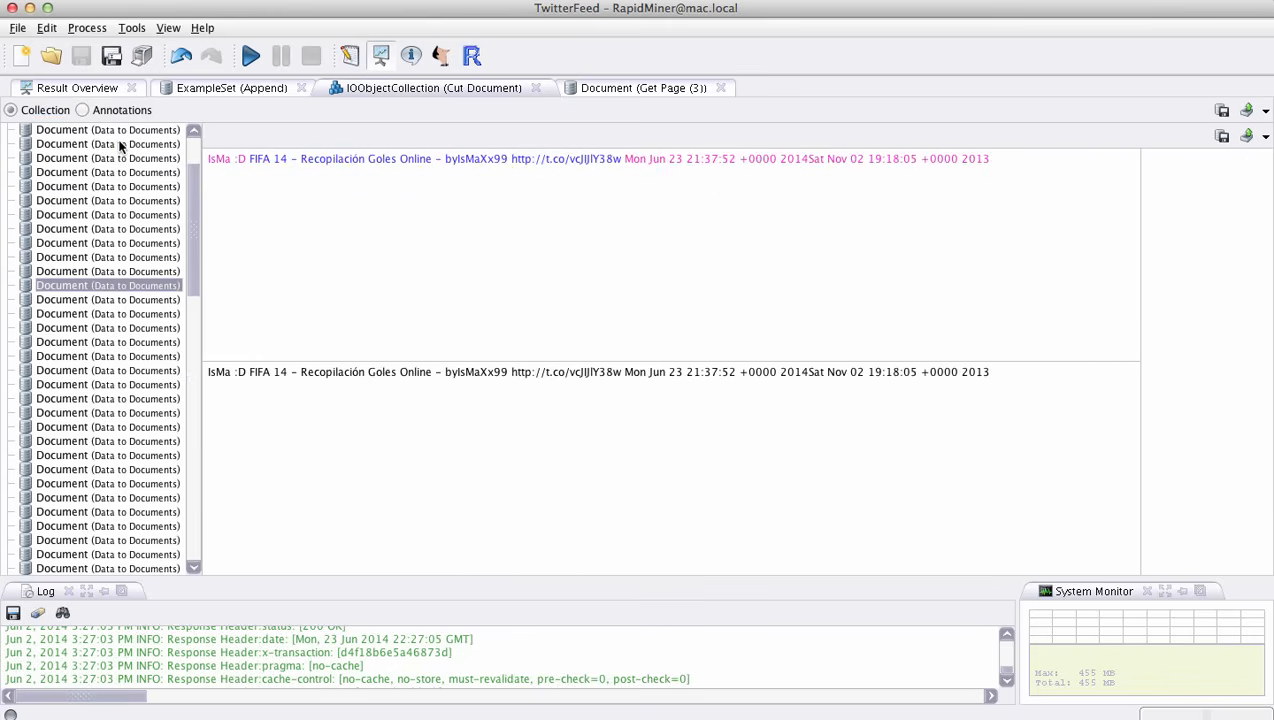
key("Down")
key("Down")
key("Down")
key("Down")
key("Down")
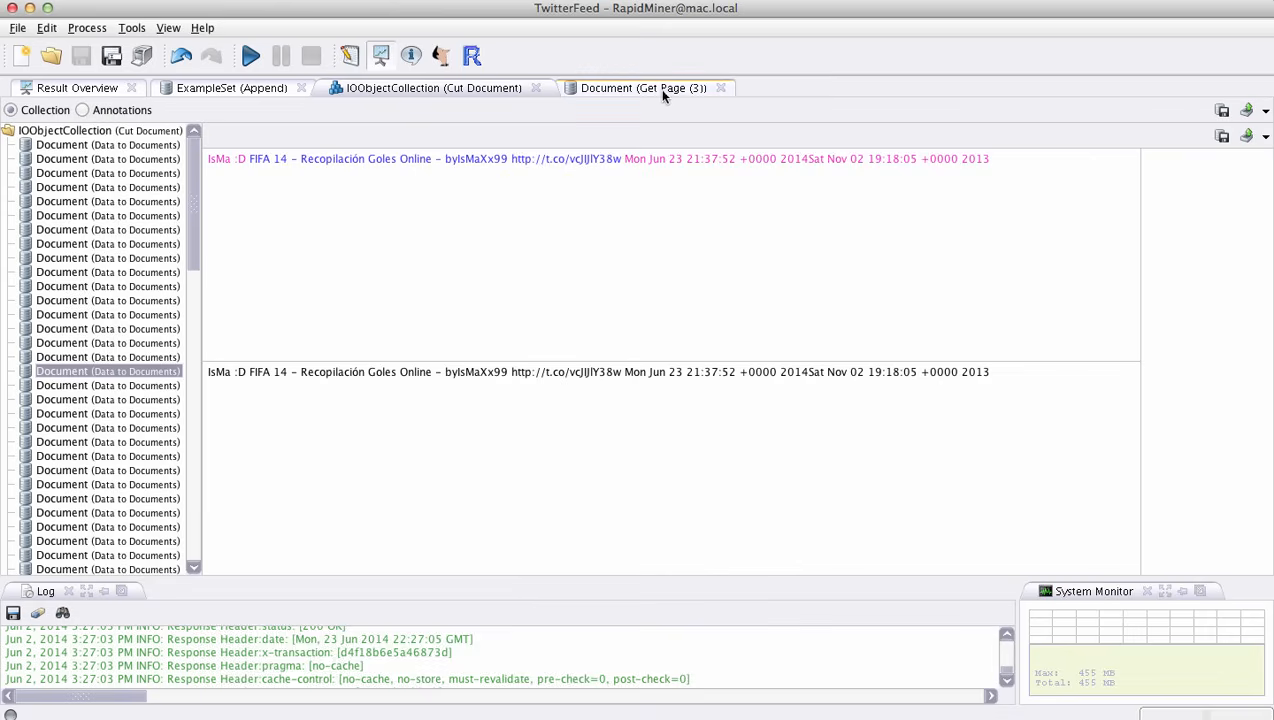
- Revisit the Append example set, inspect the raw JSON of the Get Page (3) document, and return to the process design
left_click(213, 88)
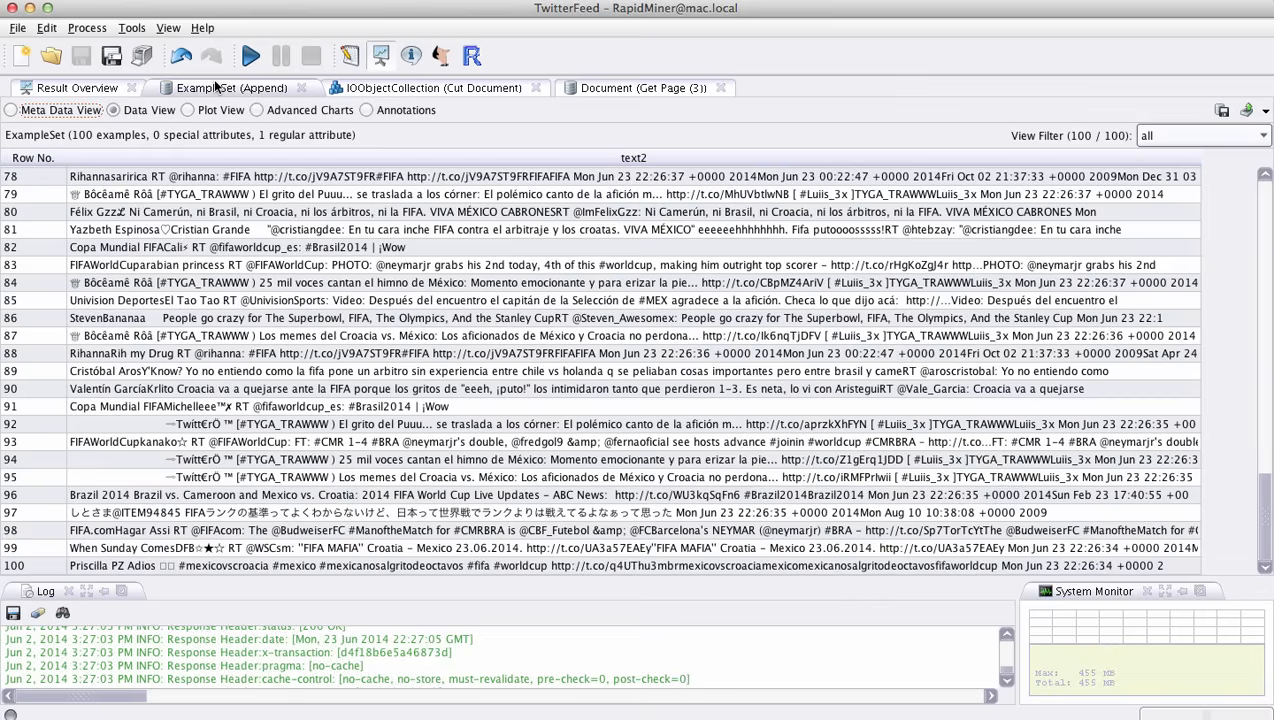
left_click(627, 88)
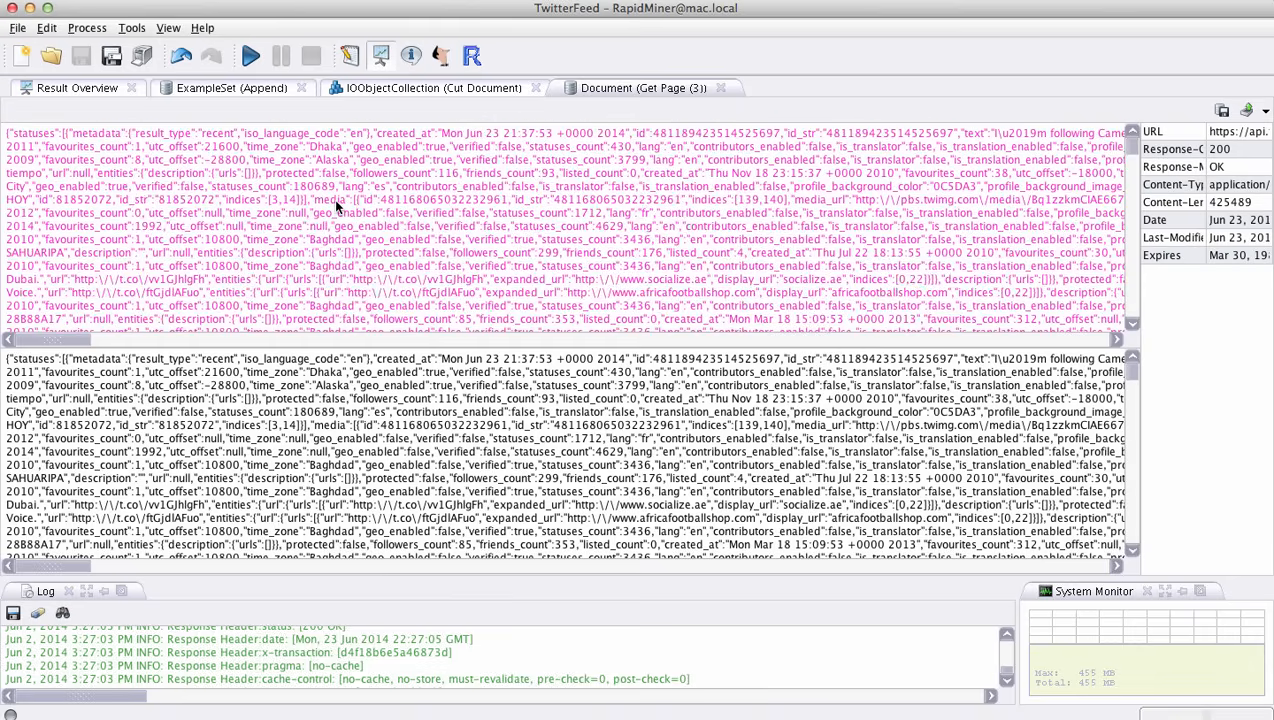
double_click(45, 136)
left_click(106, 149)
scroll(291, 208, "down", 1)
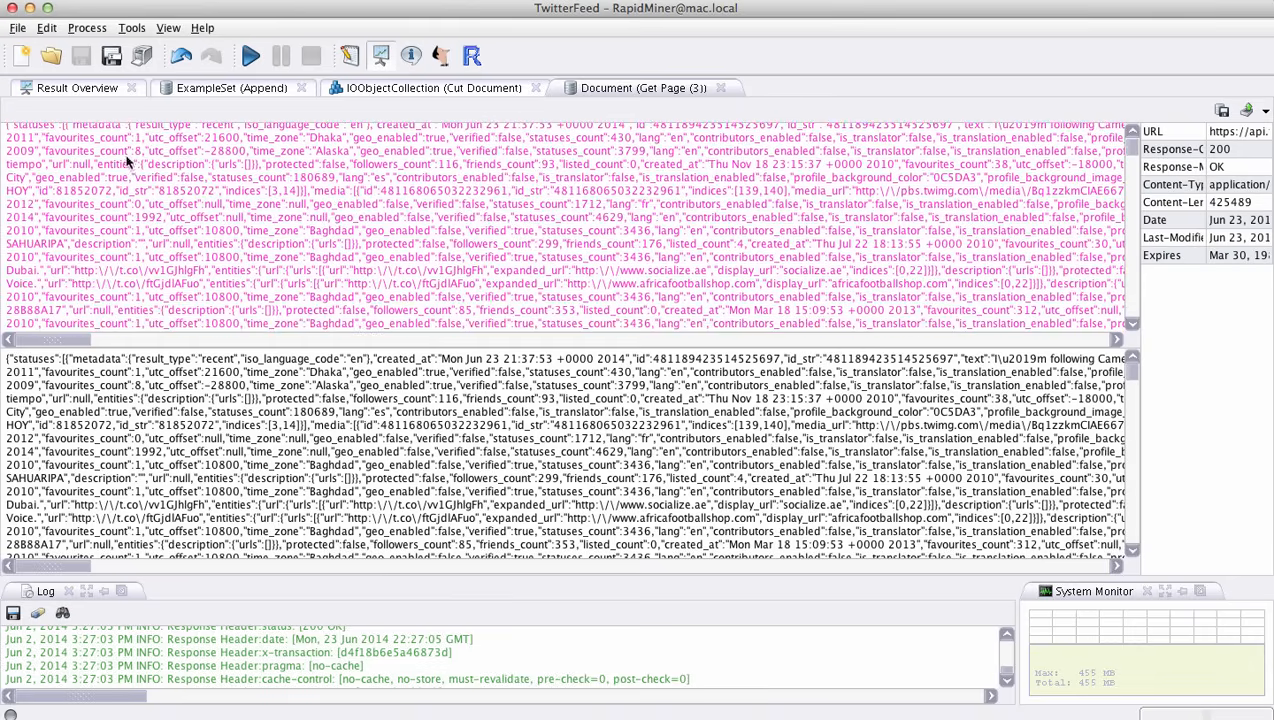
scroll(90, 158, "up", 1)
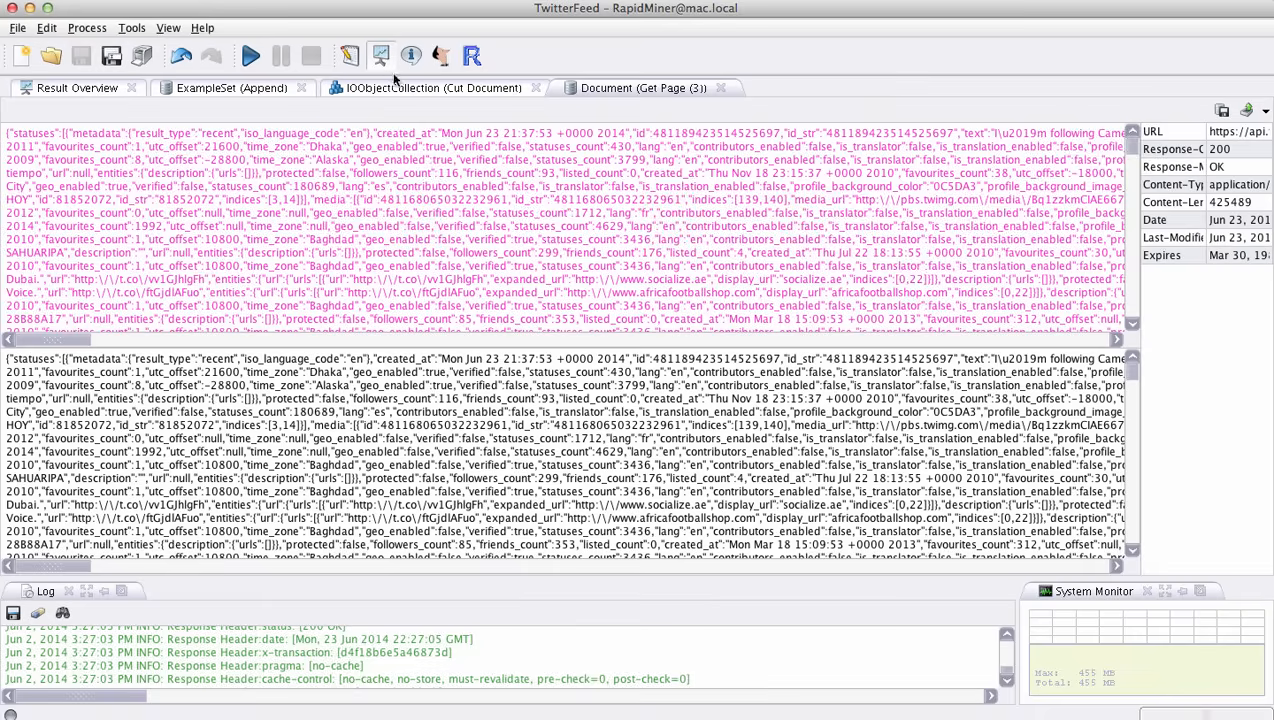
left_click(349, 62)
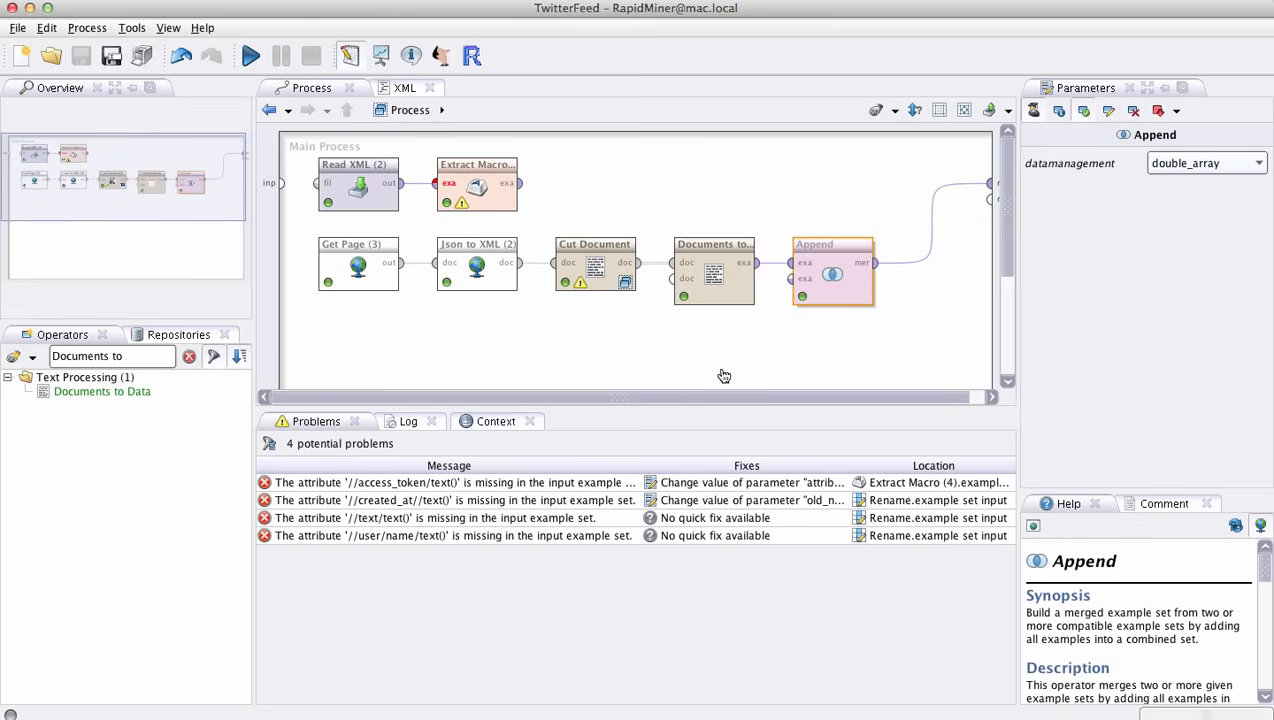
left_click(703, 366)
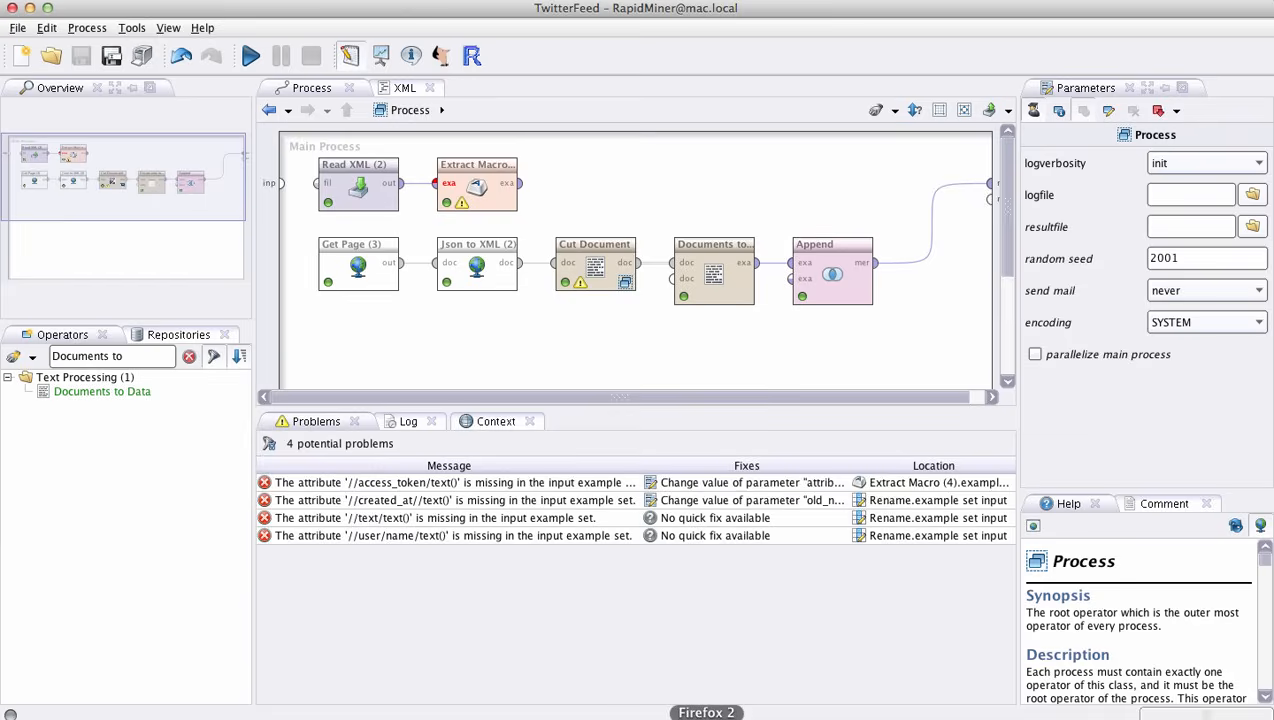
- Switch to Firefox to check the date and time of the United States vs Germany match, and return to RapidMiner
left_click(697, 716)
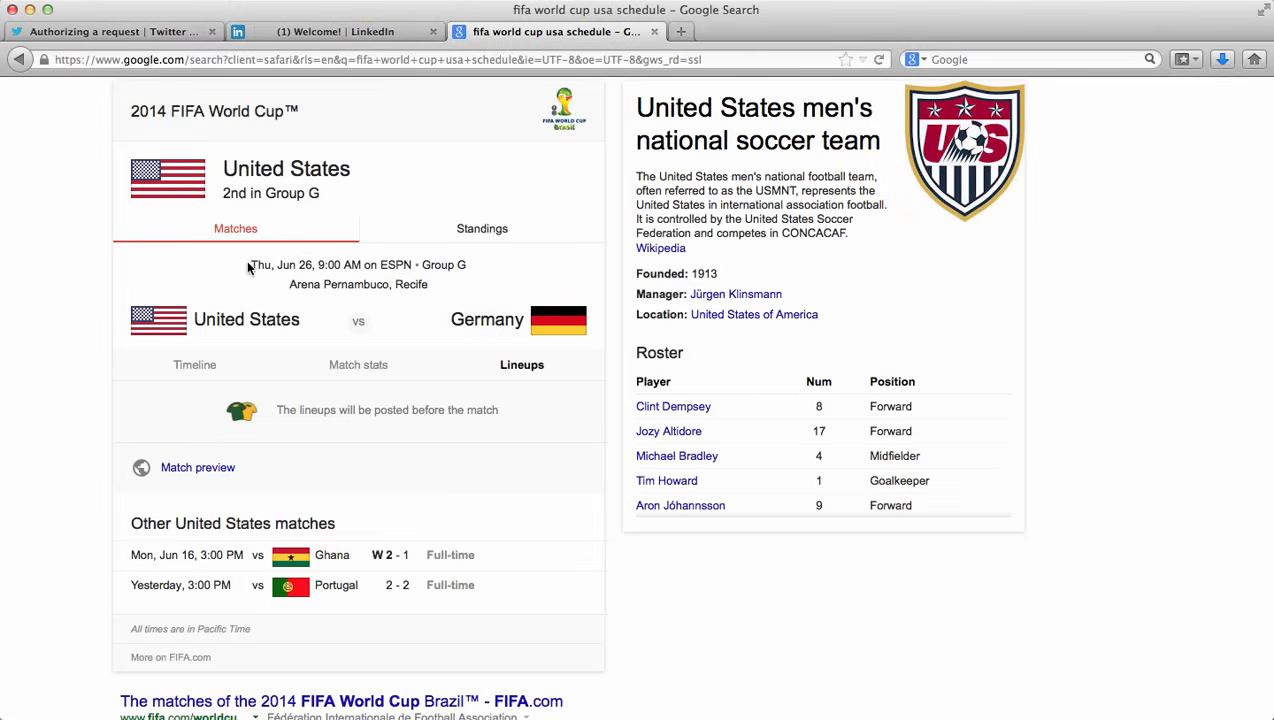
left_click_drag(250, 264, 490, 272)
left_click(490, 272)
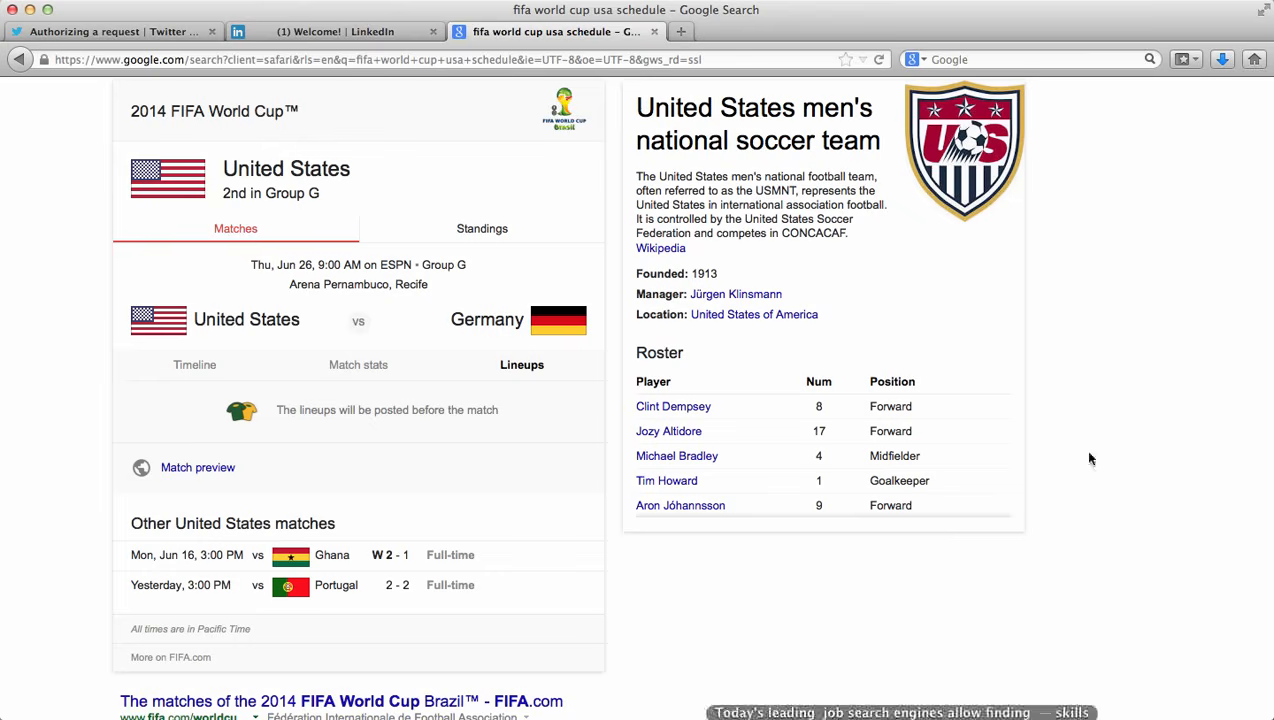
left_click(739, 714)
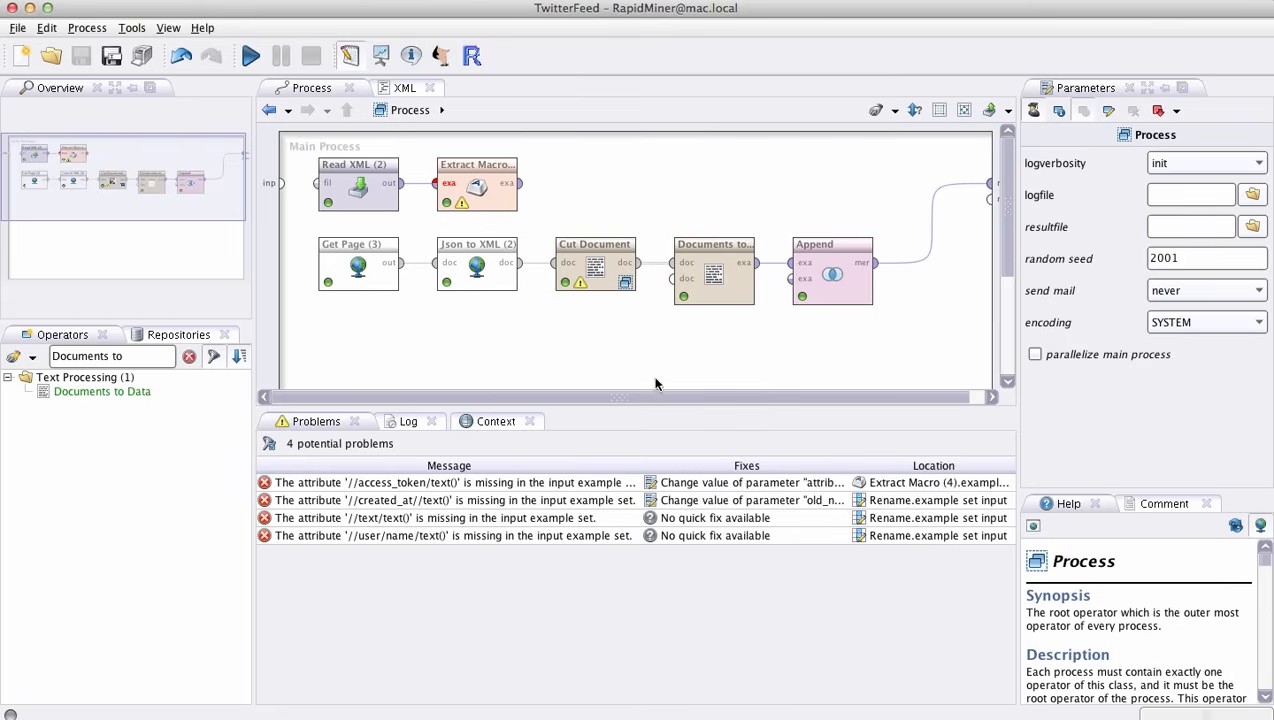